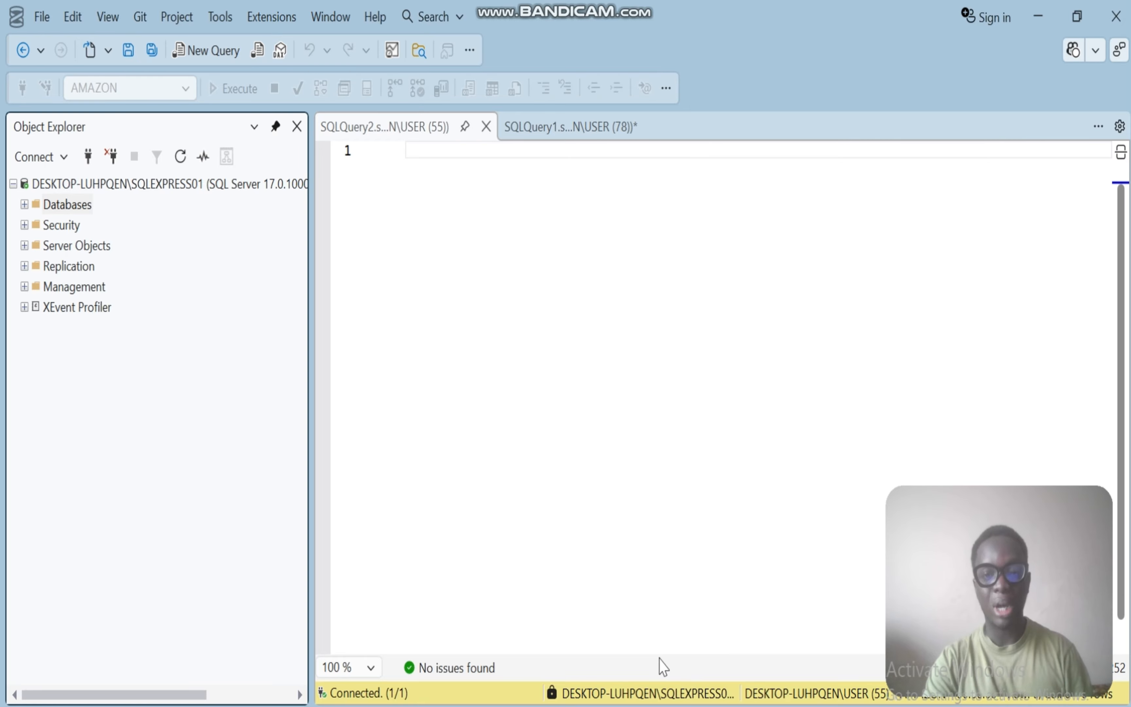
In File Explorer, check the file type of the EXERCISE workbook in its properties within the NEW DATA FOR EXCEL folder.
mouse_move(392, 706)
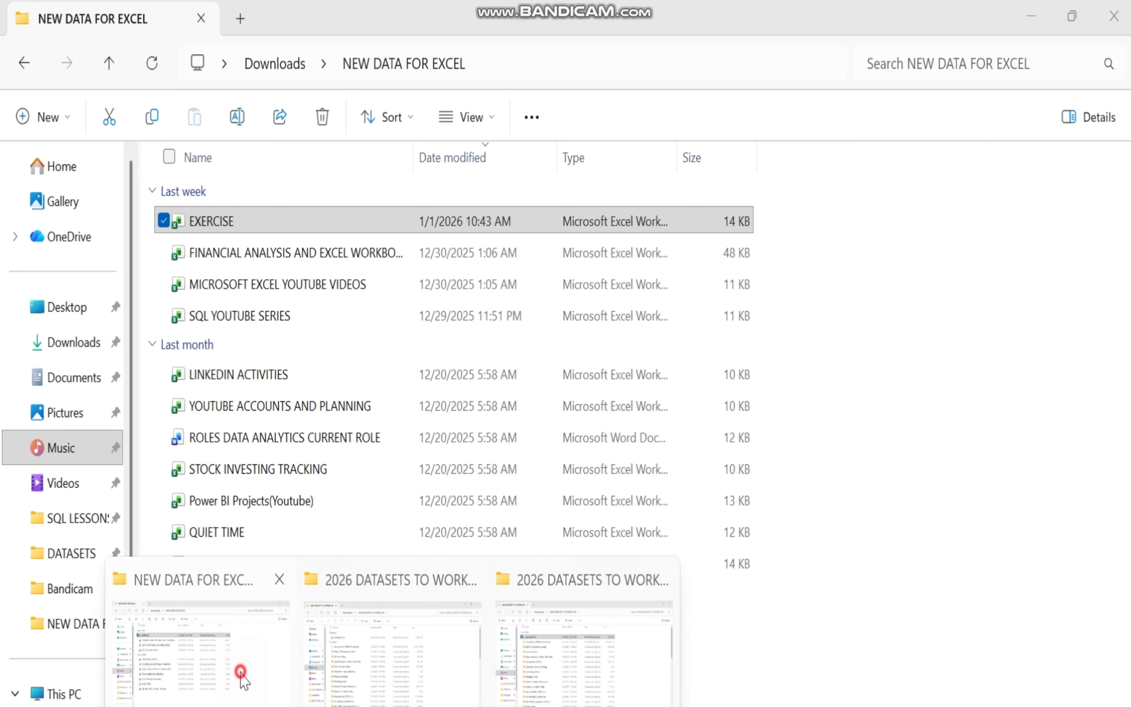
click(241, 671)
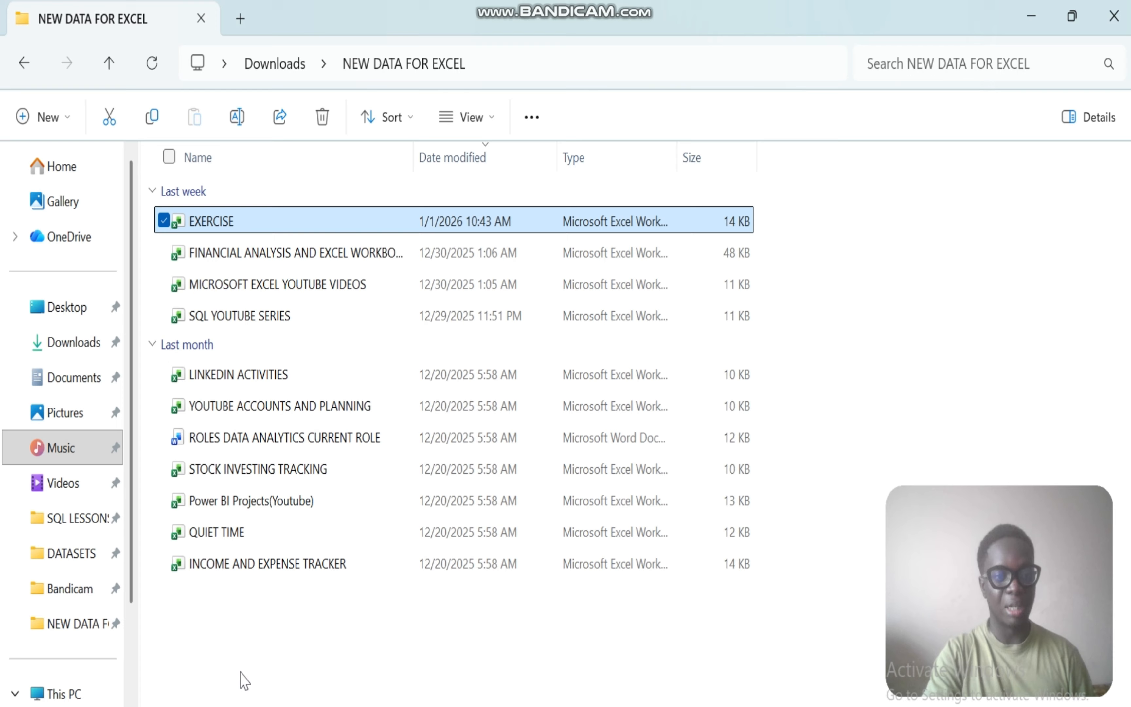
double_click(221, 224)
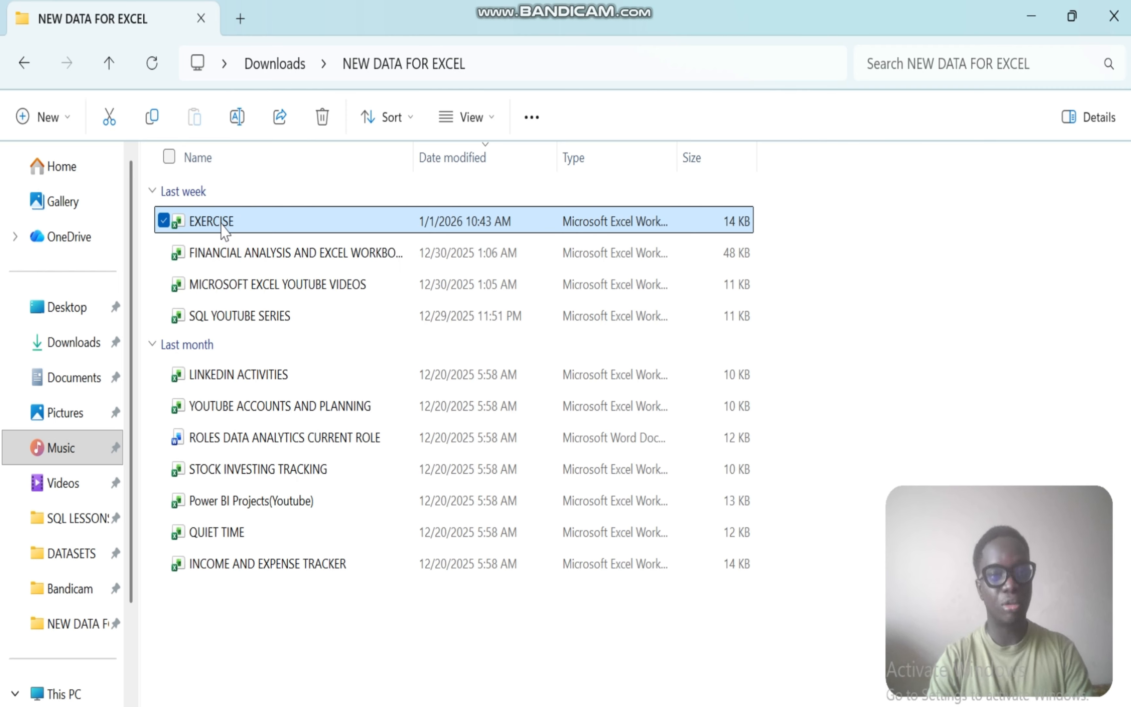
right_click(223, 230)
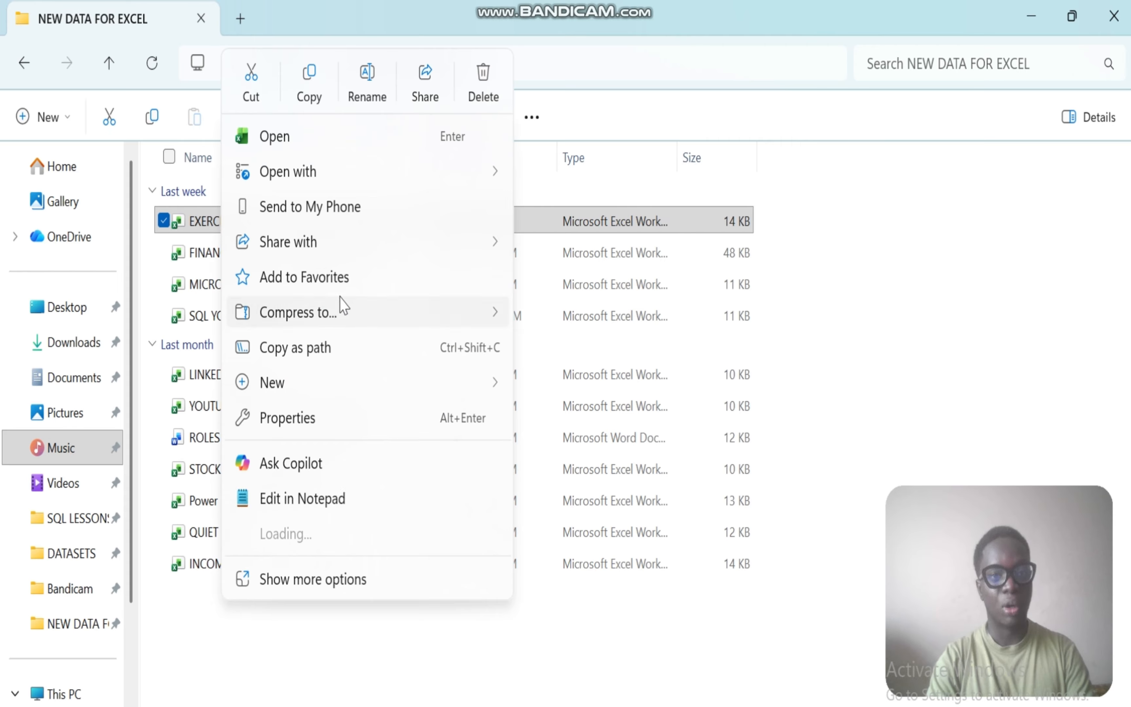
click(315, 417)
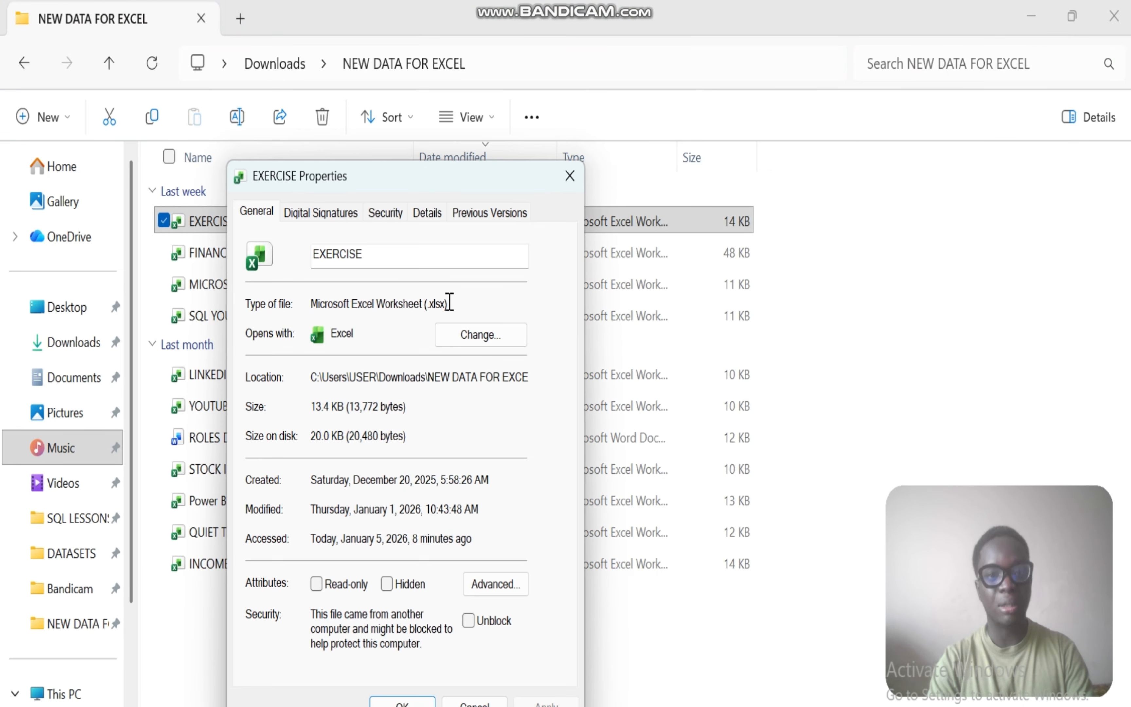
mouse_move(449, 302)
mouse_down()
mouse_move(272, 303)
mouse_move(436, 311)
mouse_move(439, 300)
mouse_up()
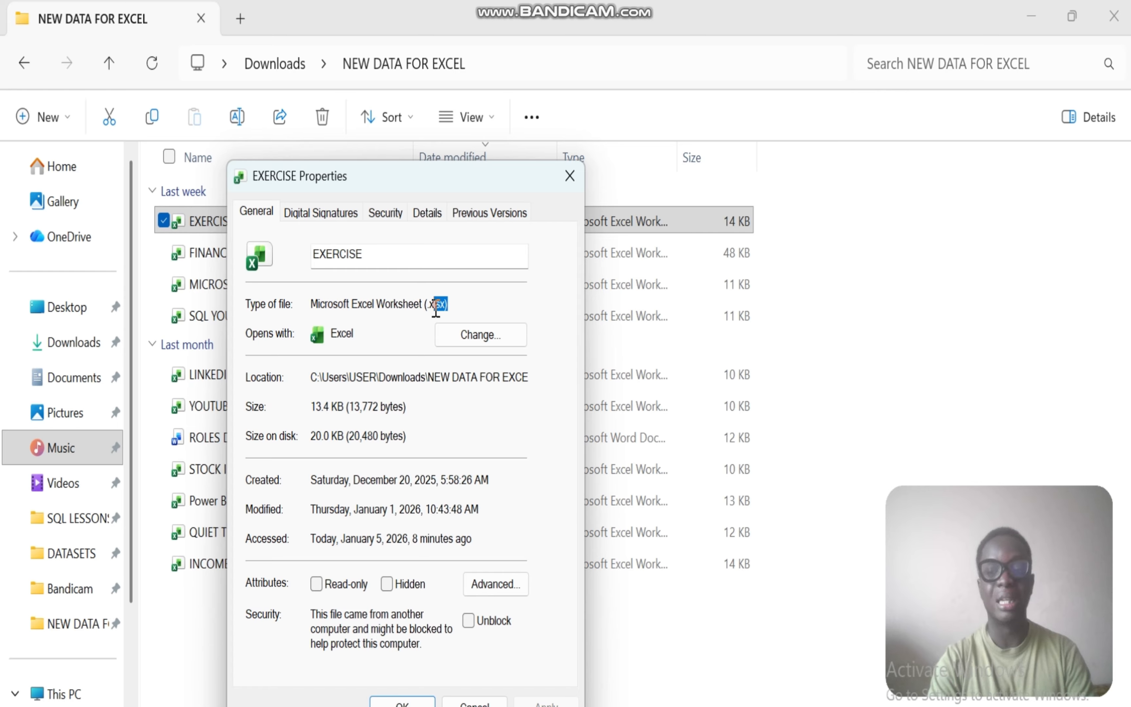
click(453, 304)
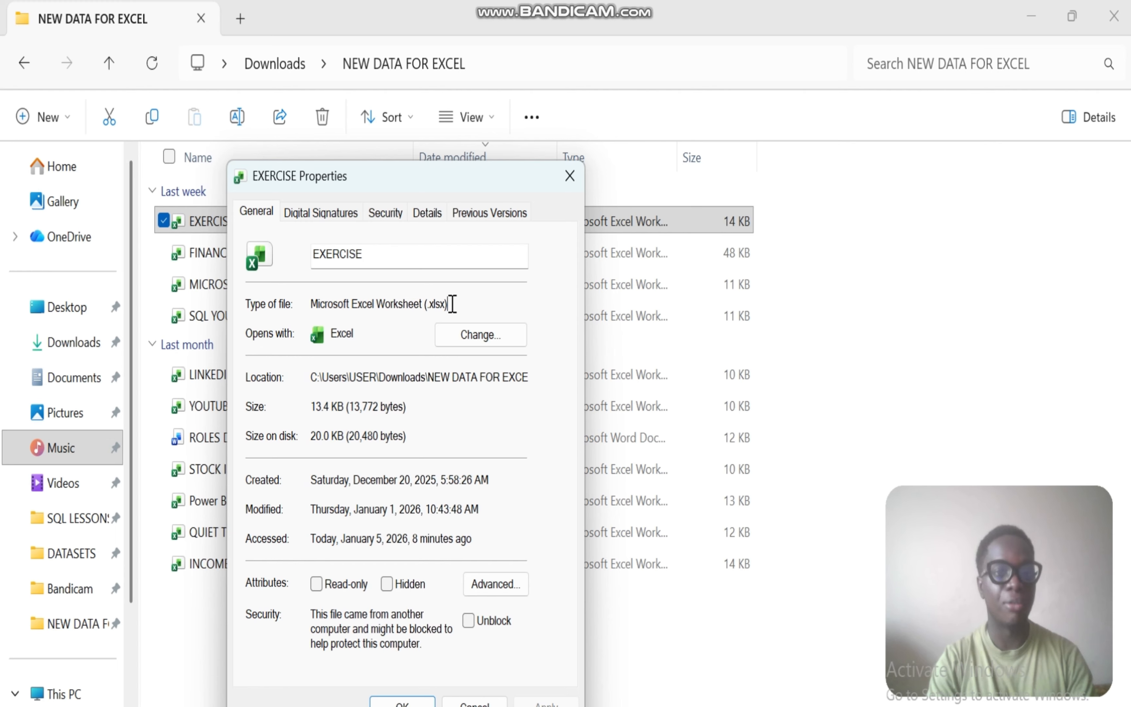
click(569, 175)
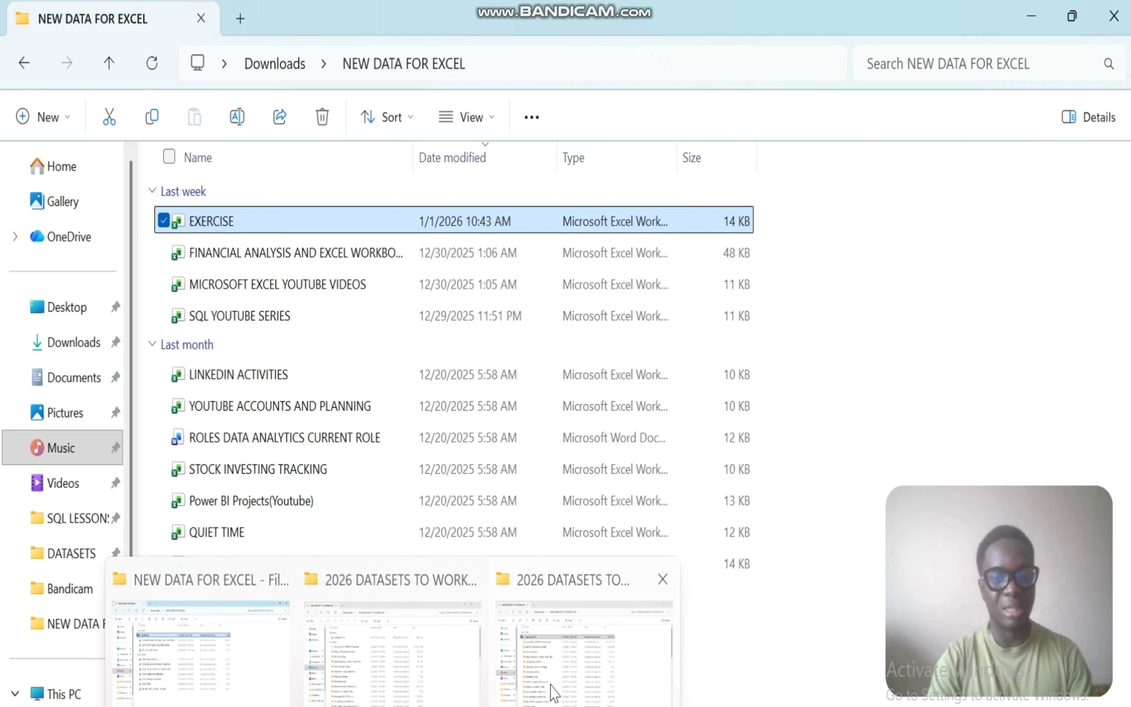
Check the file type of vgchartz-2024 in the 2026 DATASETS TO WORK ON folder, and return to NEW DATA FOR EXCEL.
click(550, 683)
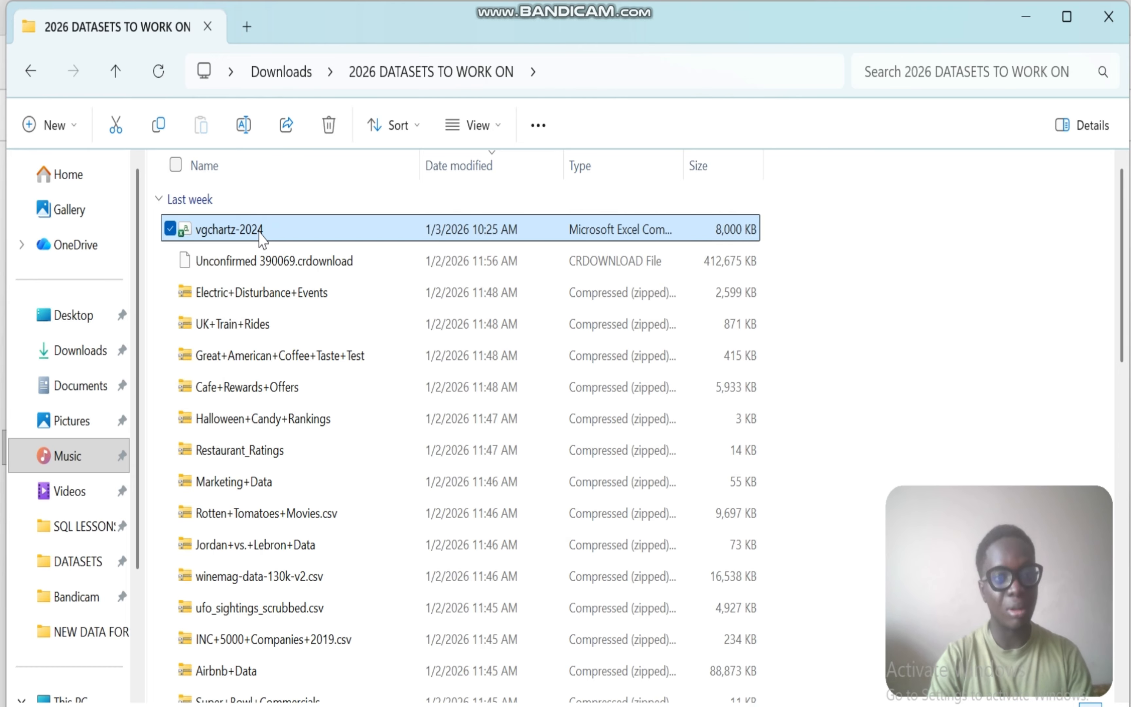
right_click(261, 237)
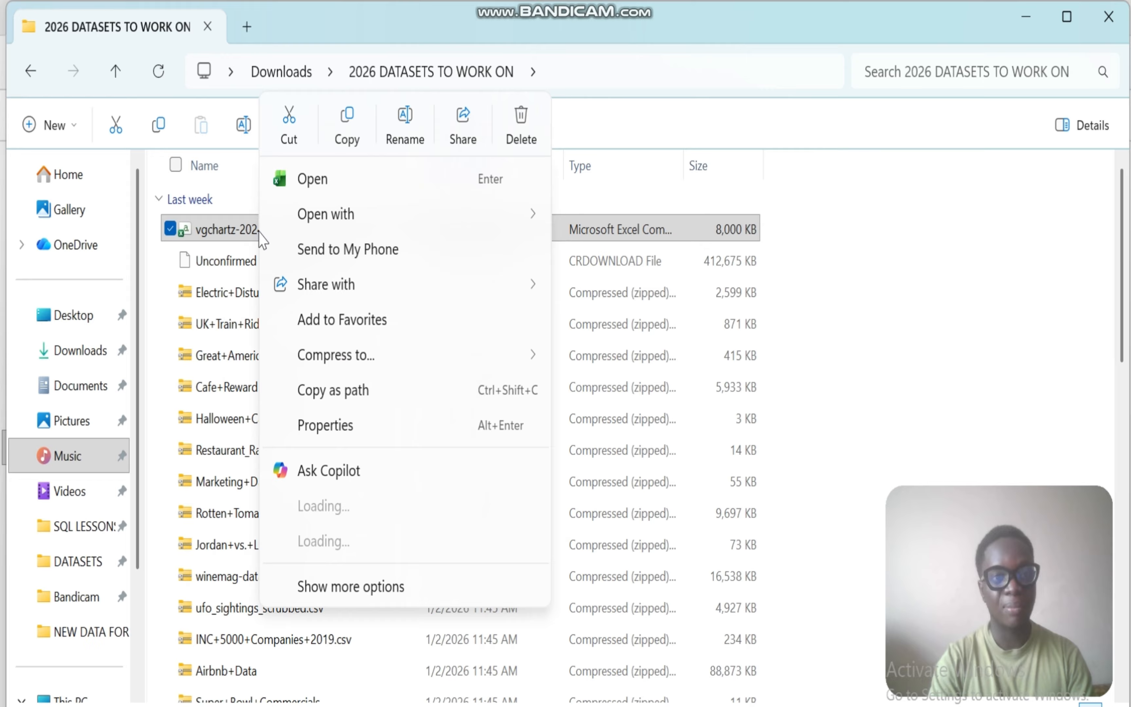
click(353, 425)
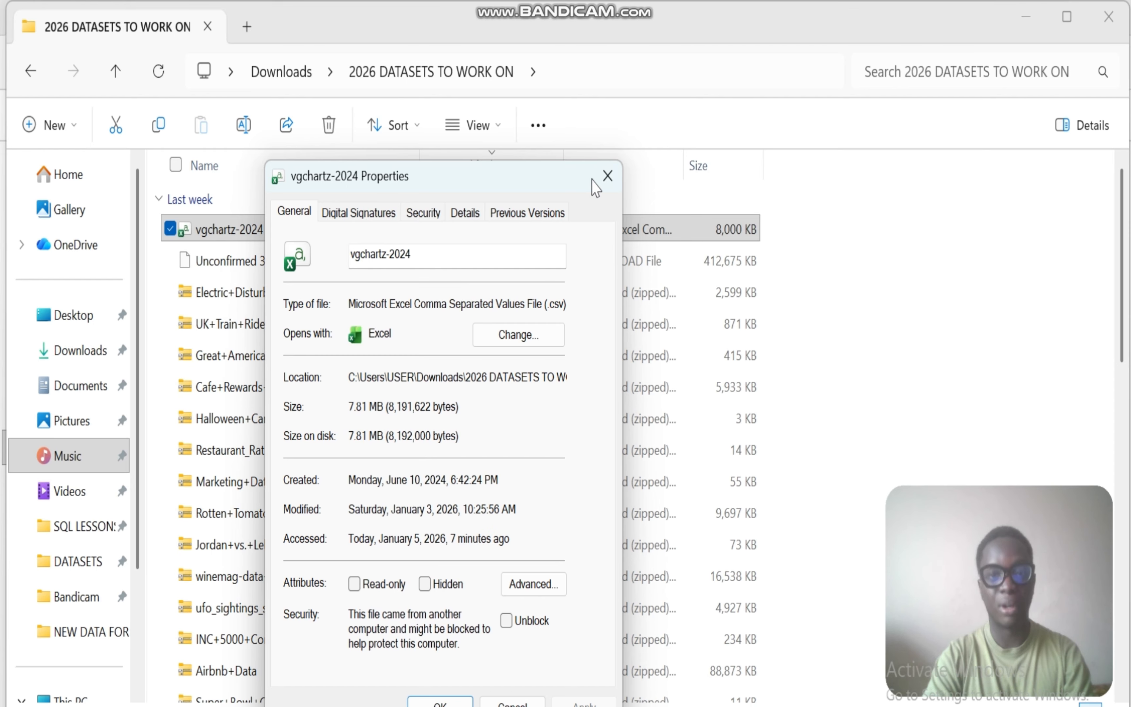
click(605, 175)
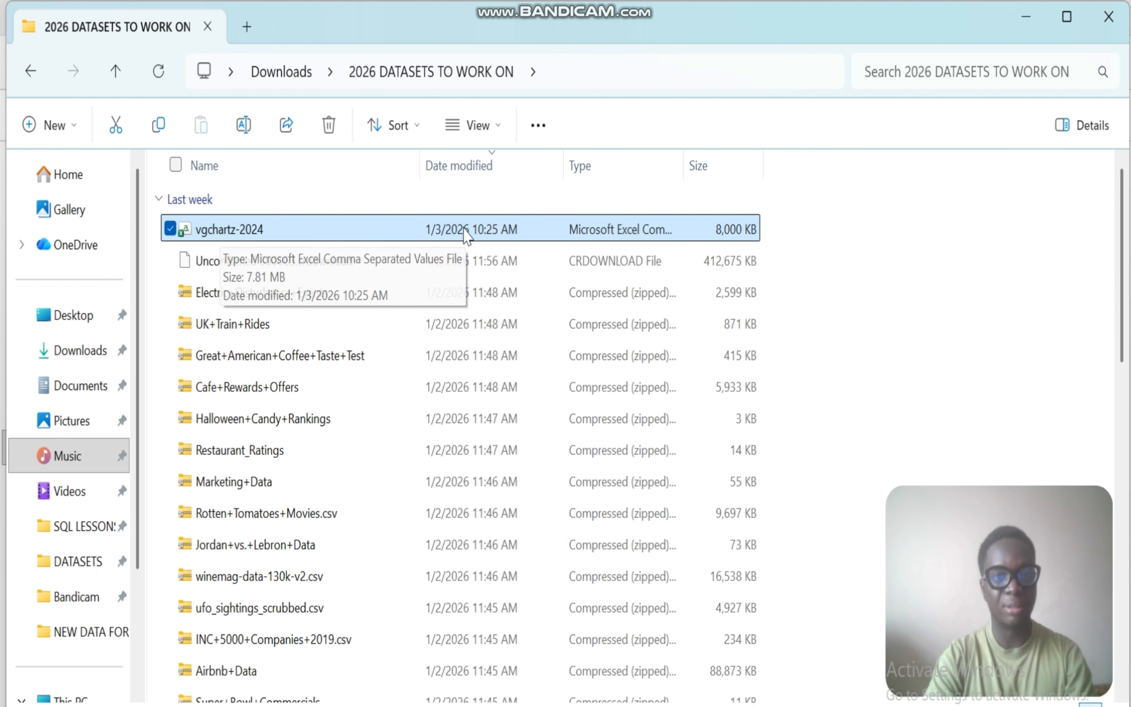
mouse_move(392, 704)
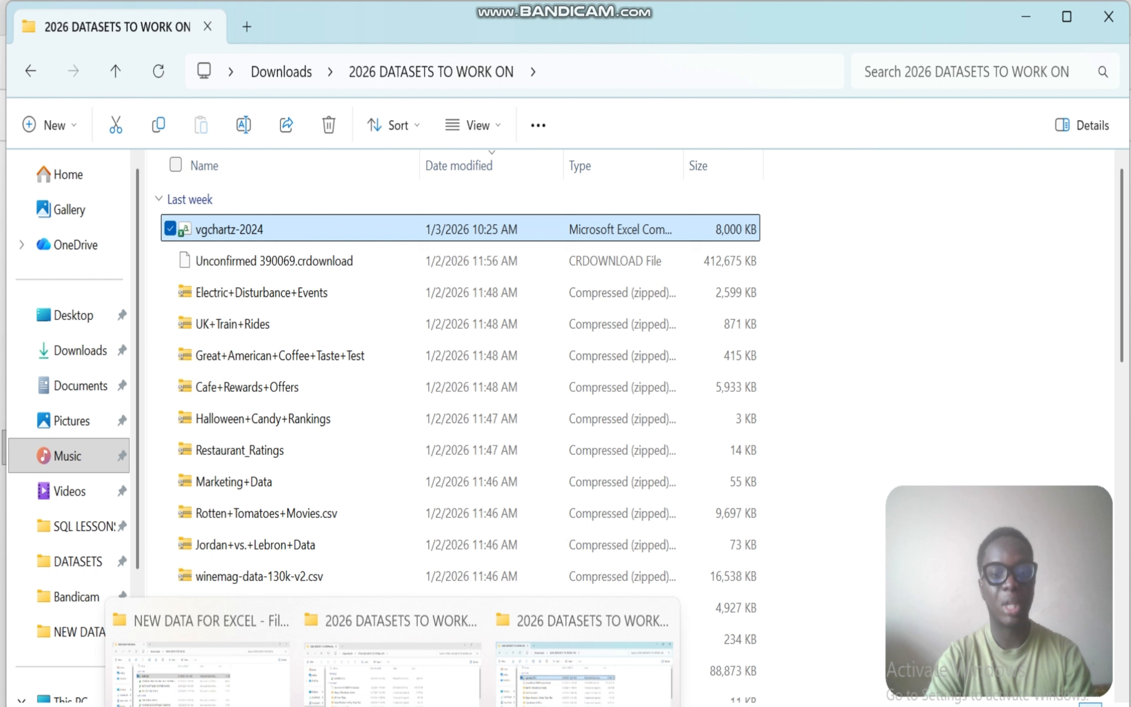
click(223, 700)
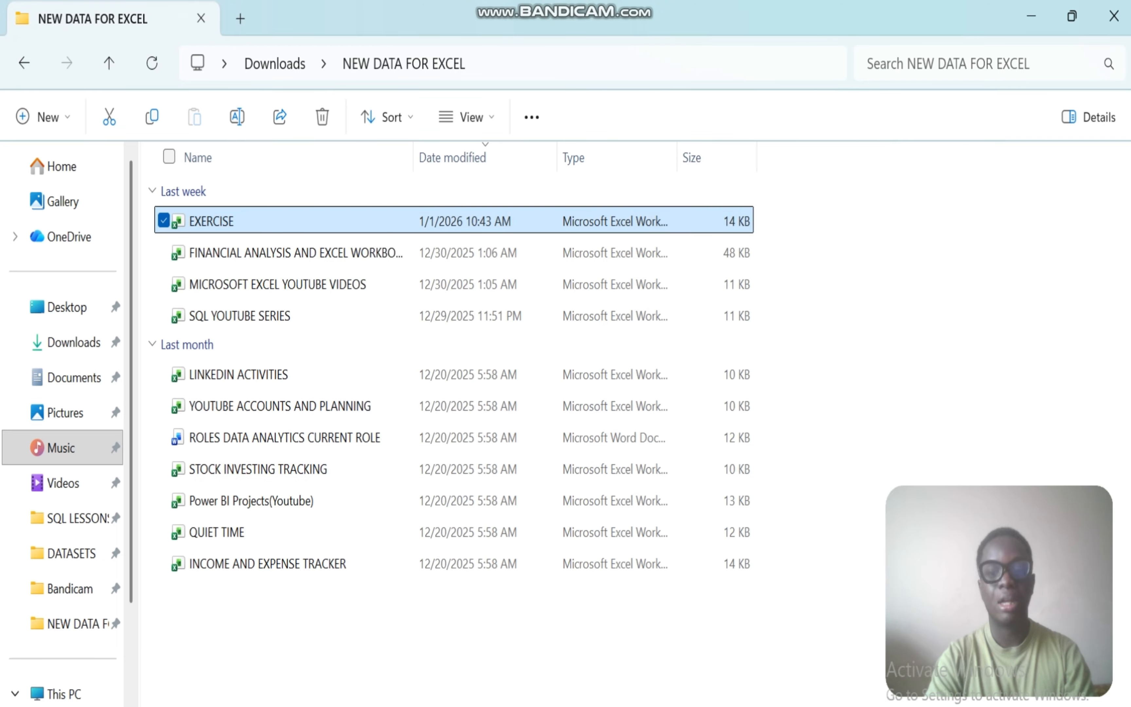
Switch to SQL Server Management Studio and write the statement "CREATE DATABSE CSV" in the empty SQLQuery2 query.
mouse_move(743, 703)
click(743, 678)
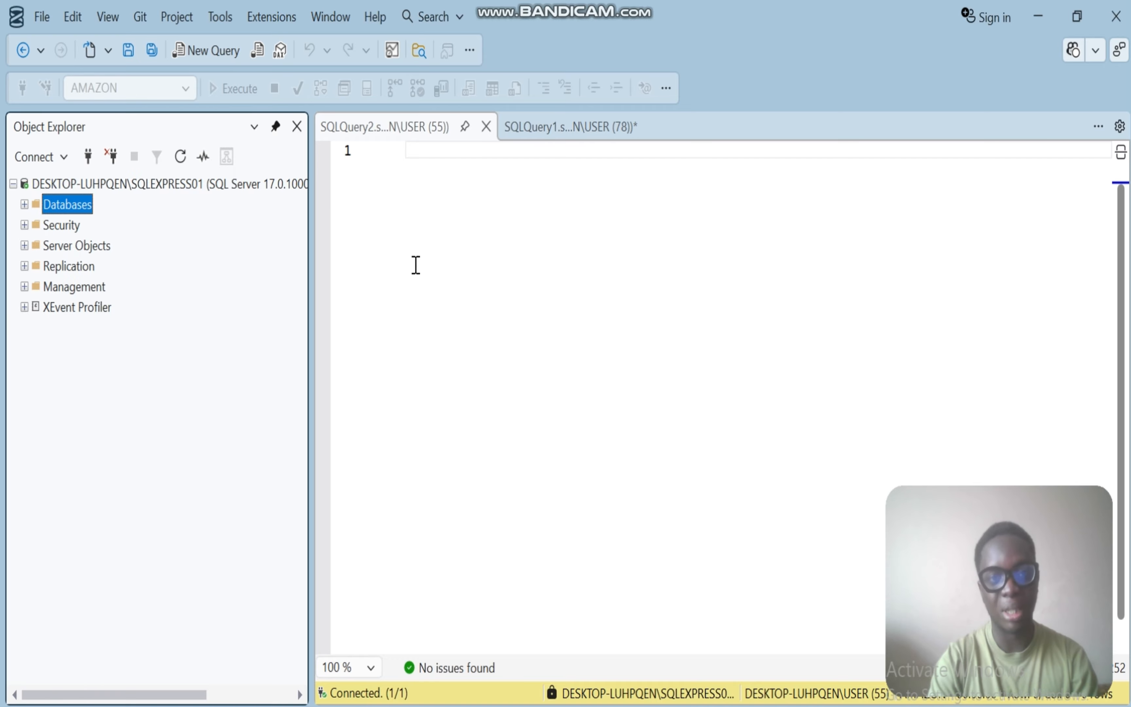
click(436, 164)
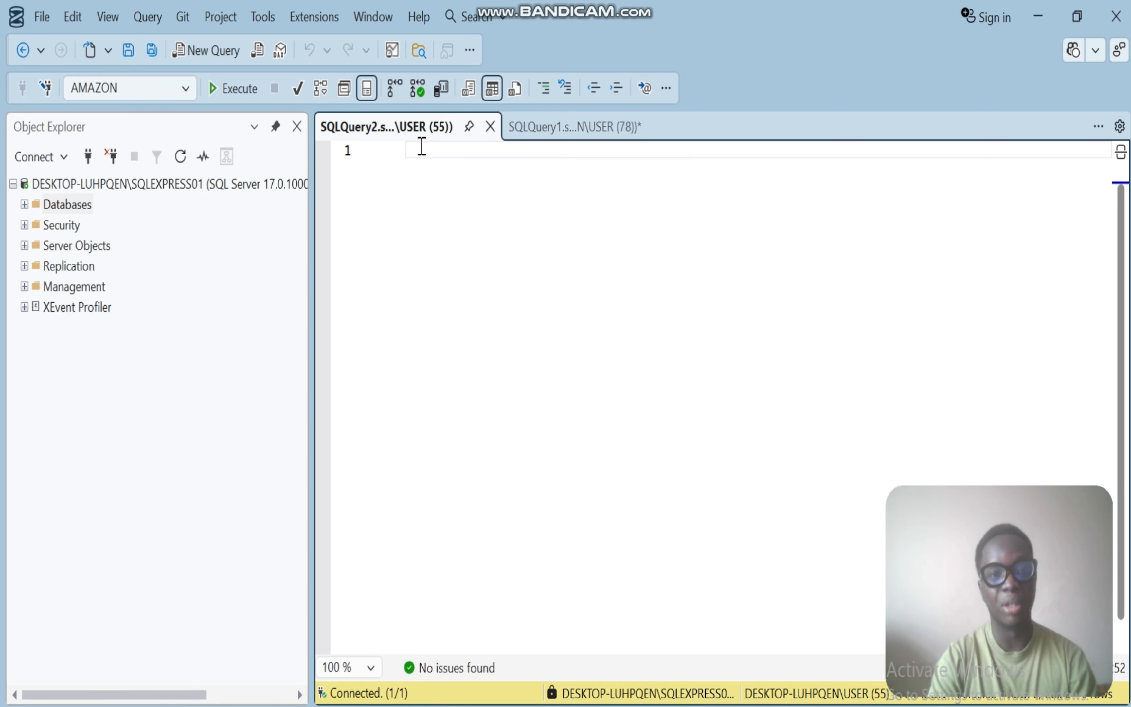
text(CREAT)
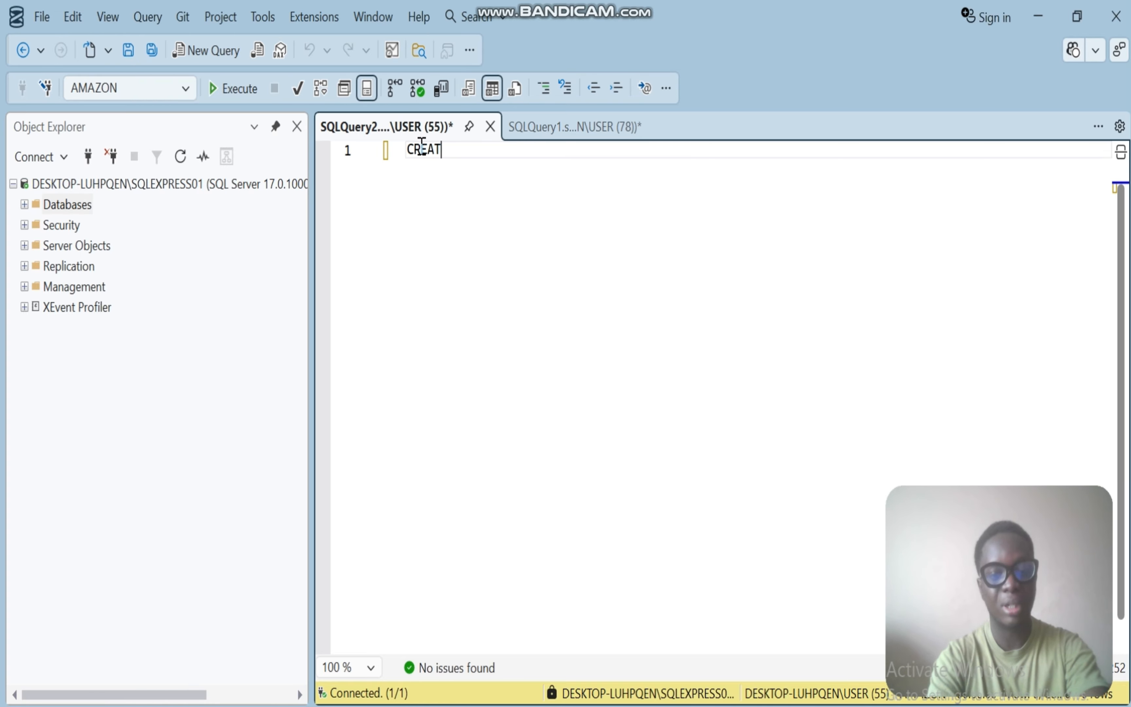
text(E DATABSE)
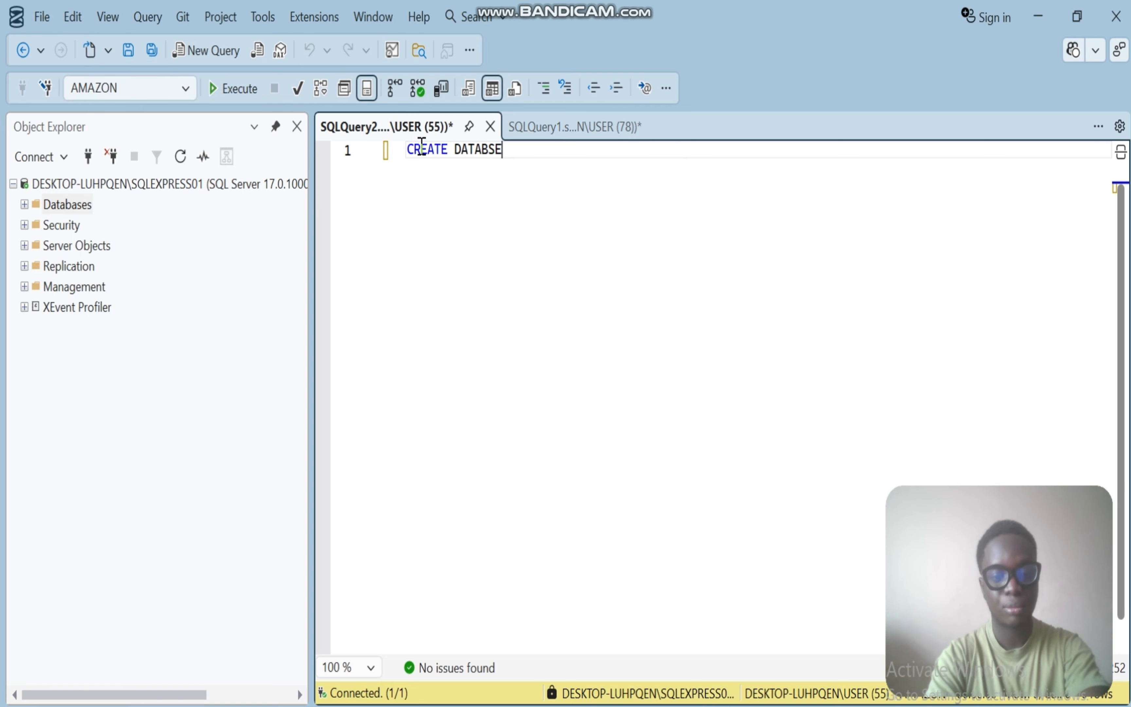
text(CSV)
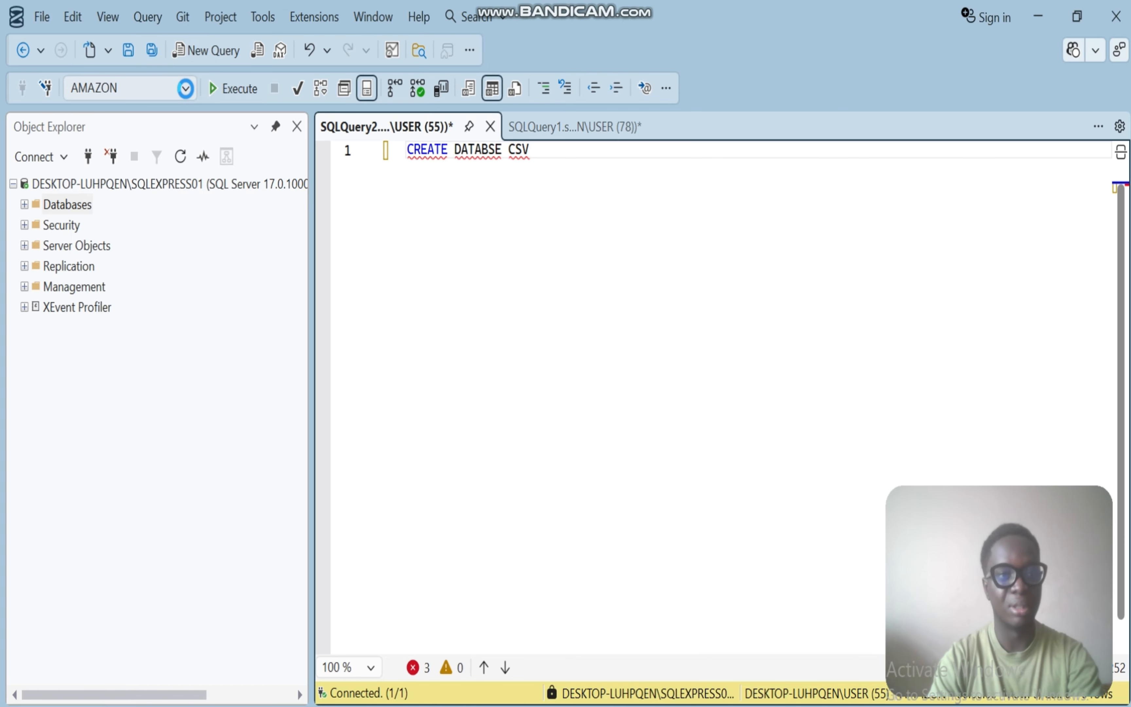
Set the query's database context to master and try to execute the written statement.
click(185, 88)
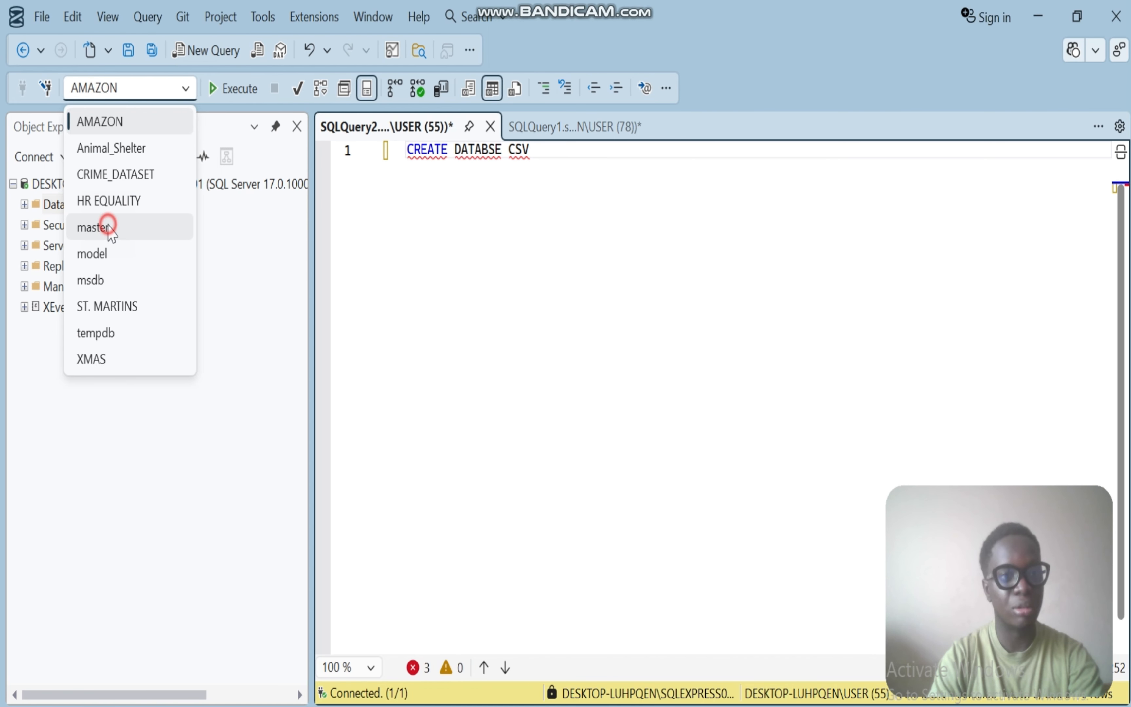
click(108, 227)
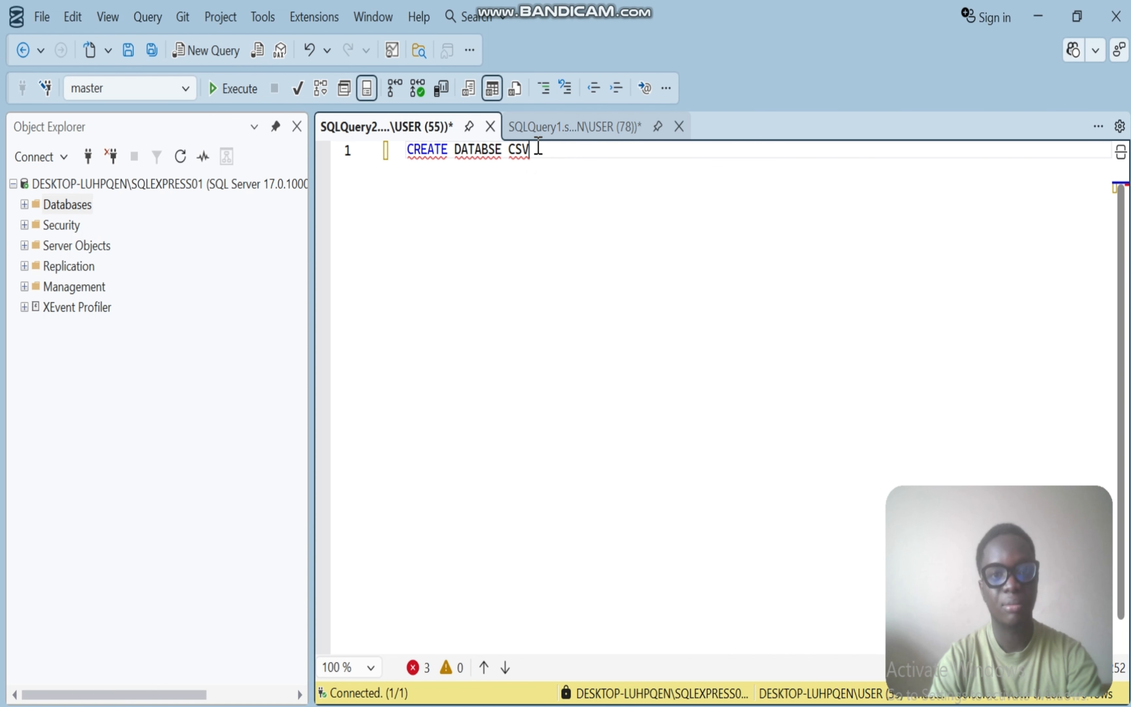
drag(535, 150, 392, 164)
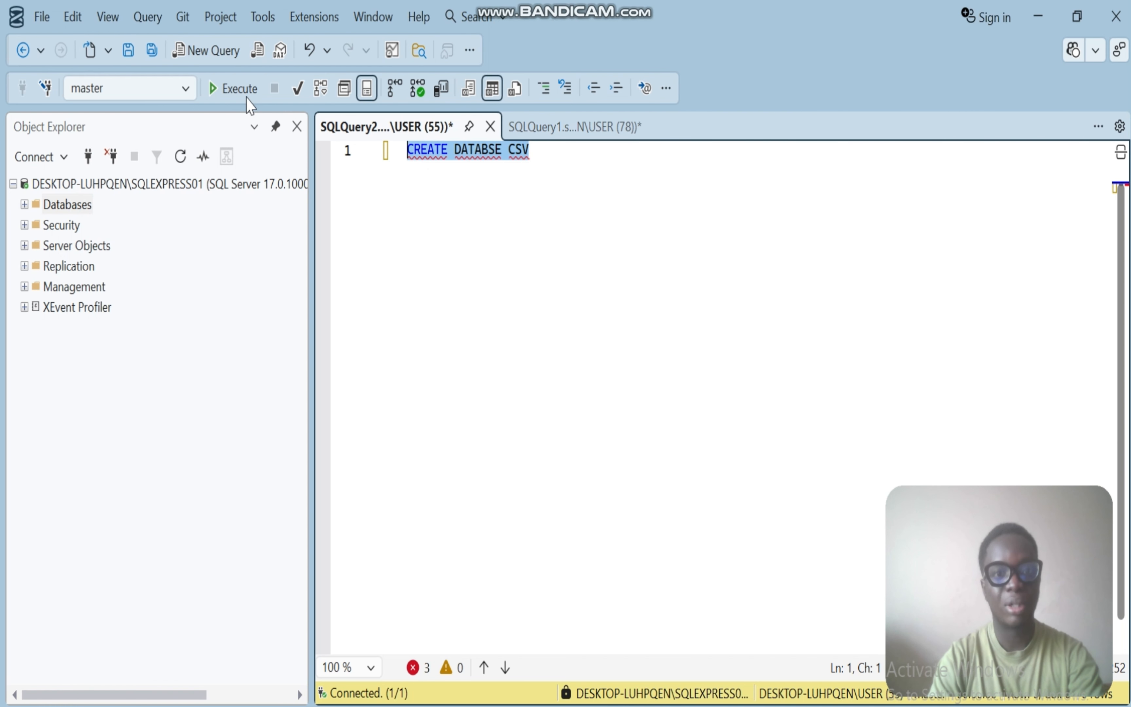
click(234, 93)
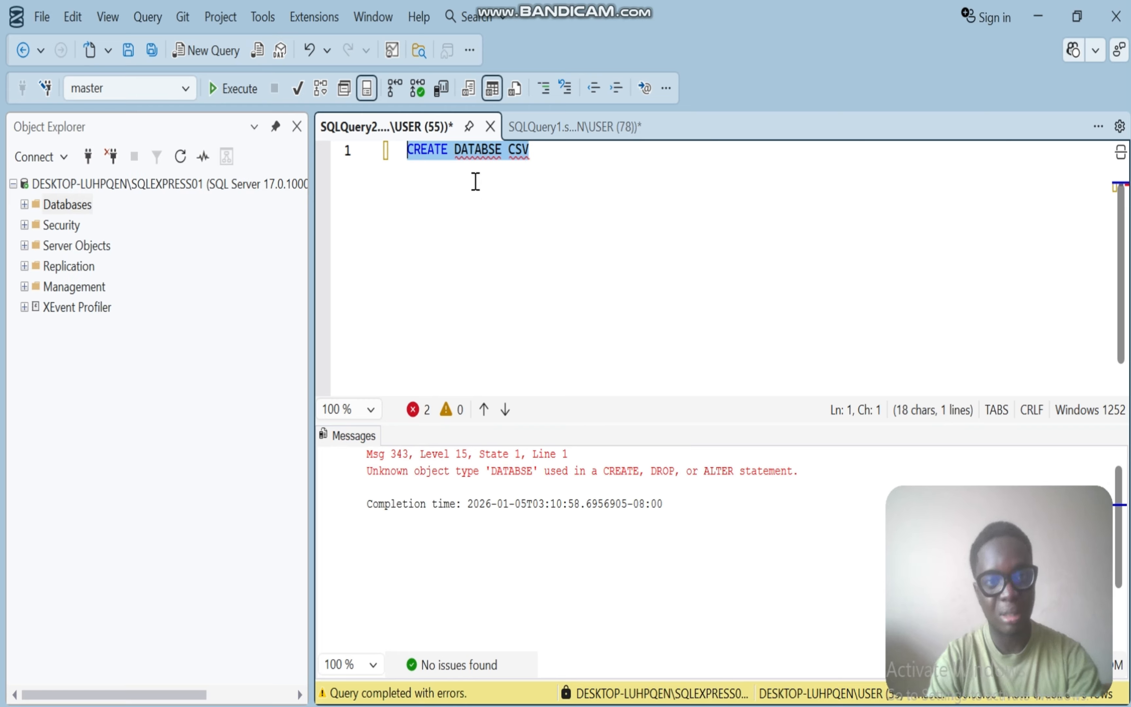
Correct the misspelled keyword so the statement reads "CREATE DATABASE CSV", and execute it.
click(491, 149)
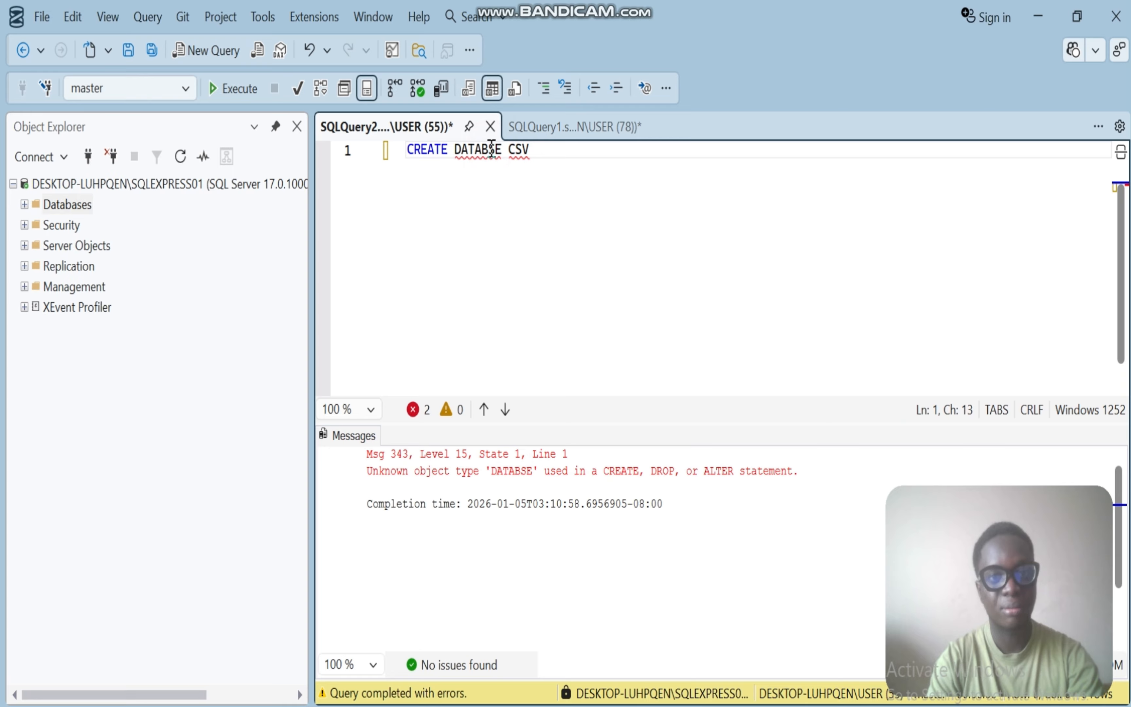
text(A)
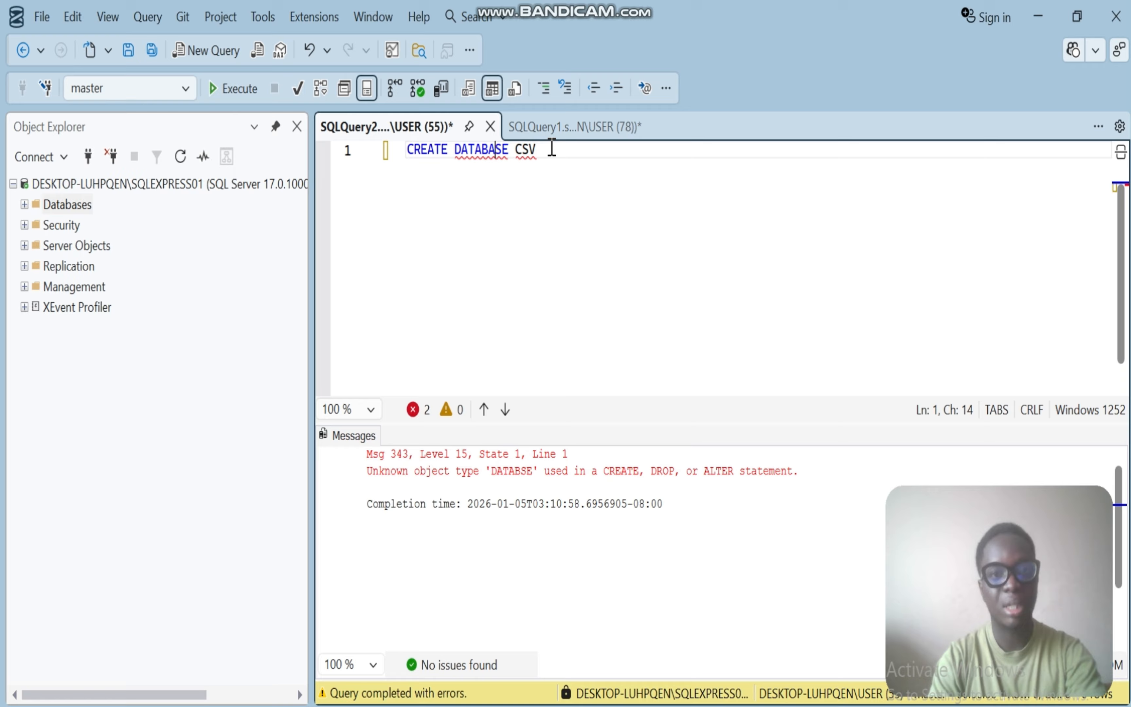
drag(552, 147, 391, 149)
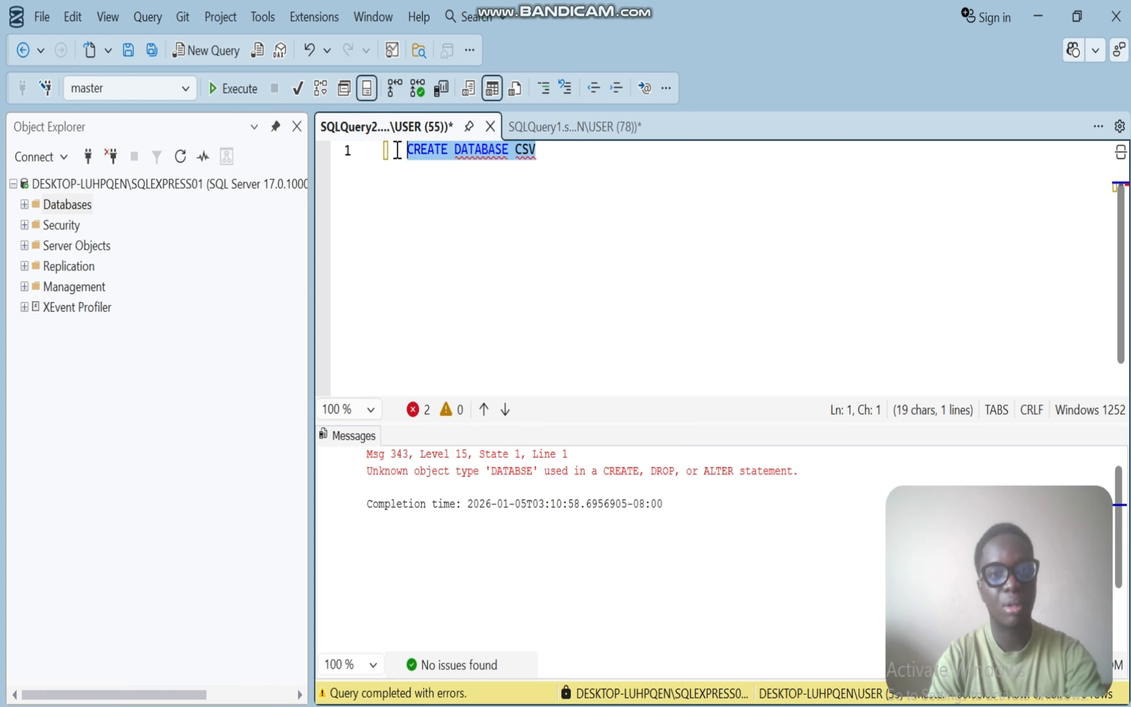
click(231, 92)
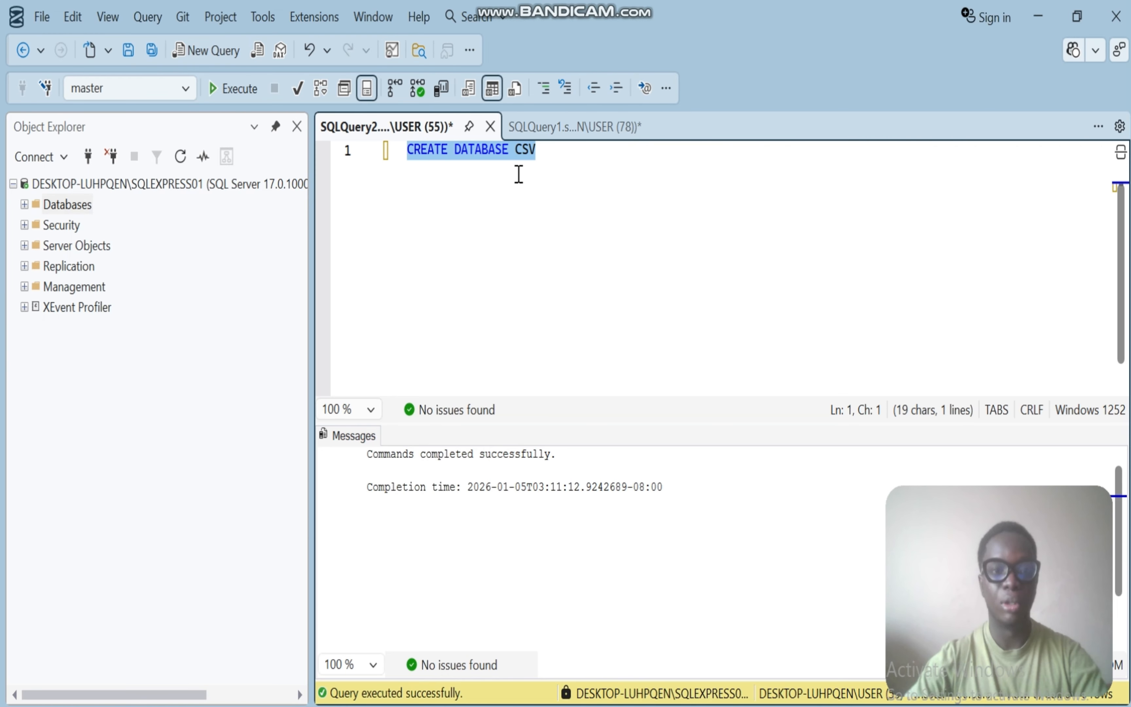
click(465, 173)
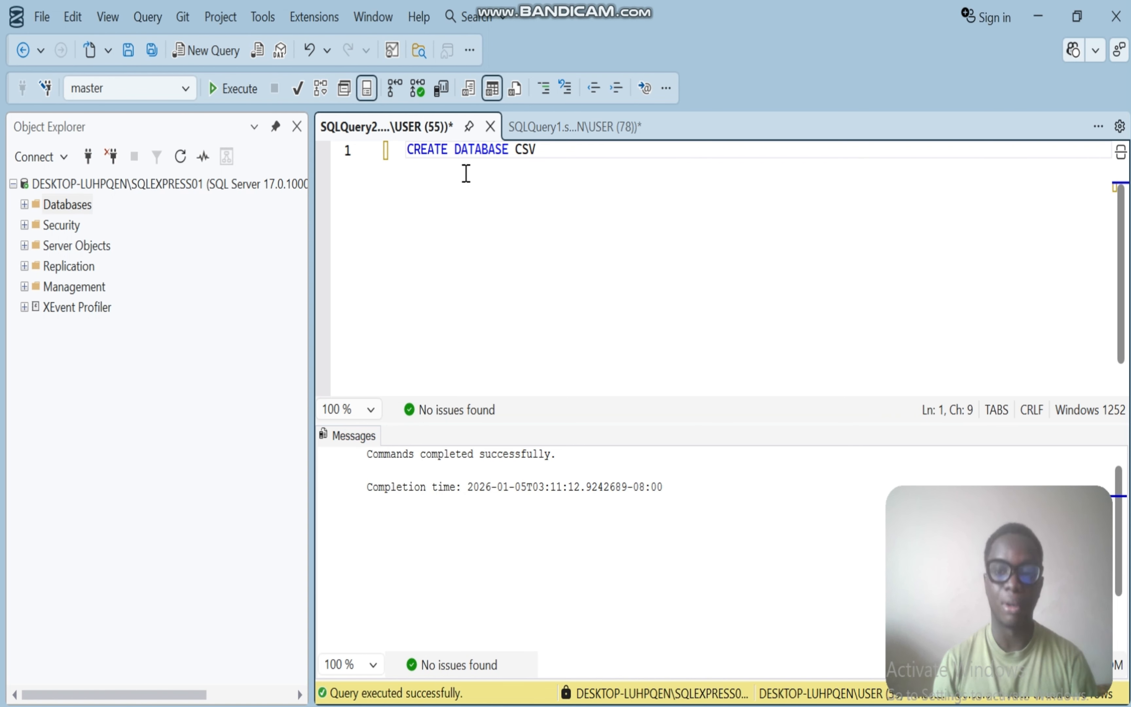
click(545, 147)
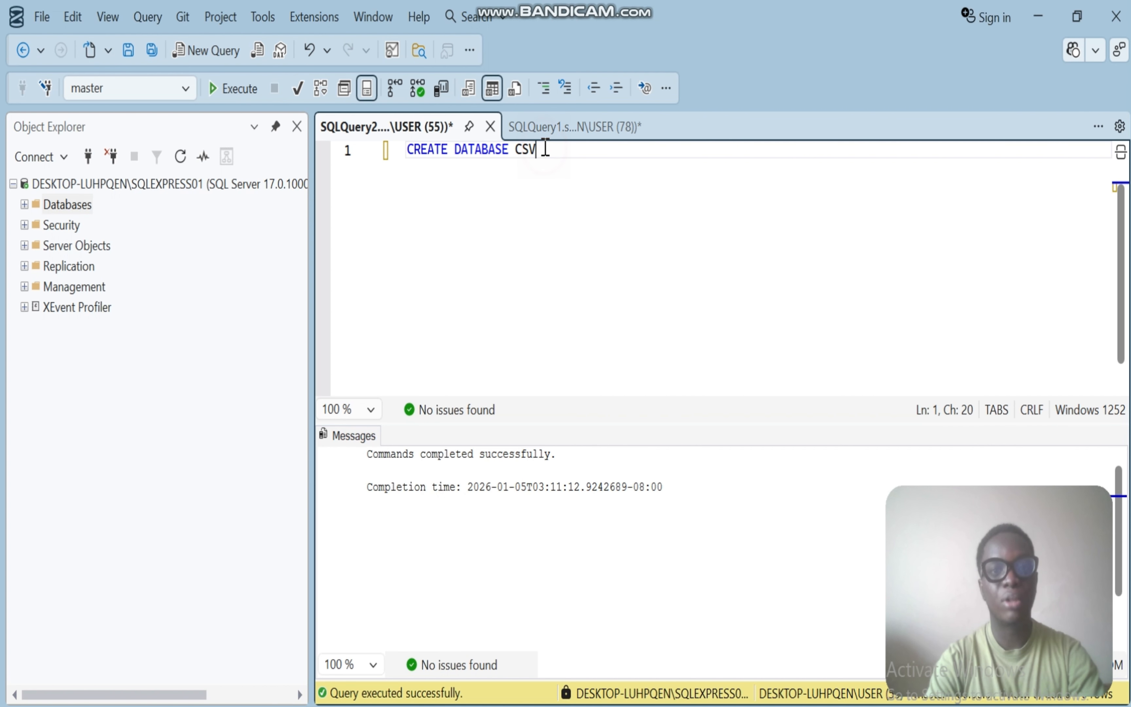
Expand the server's Databases, collapse AMAZON, refresh the database list and select the CSV database.
click(56, 206)
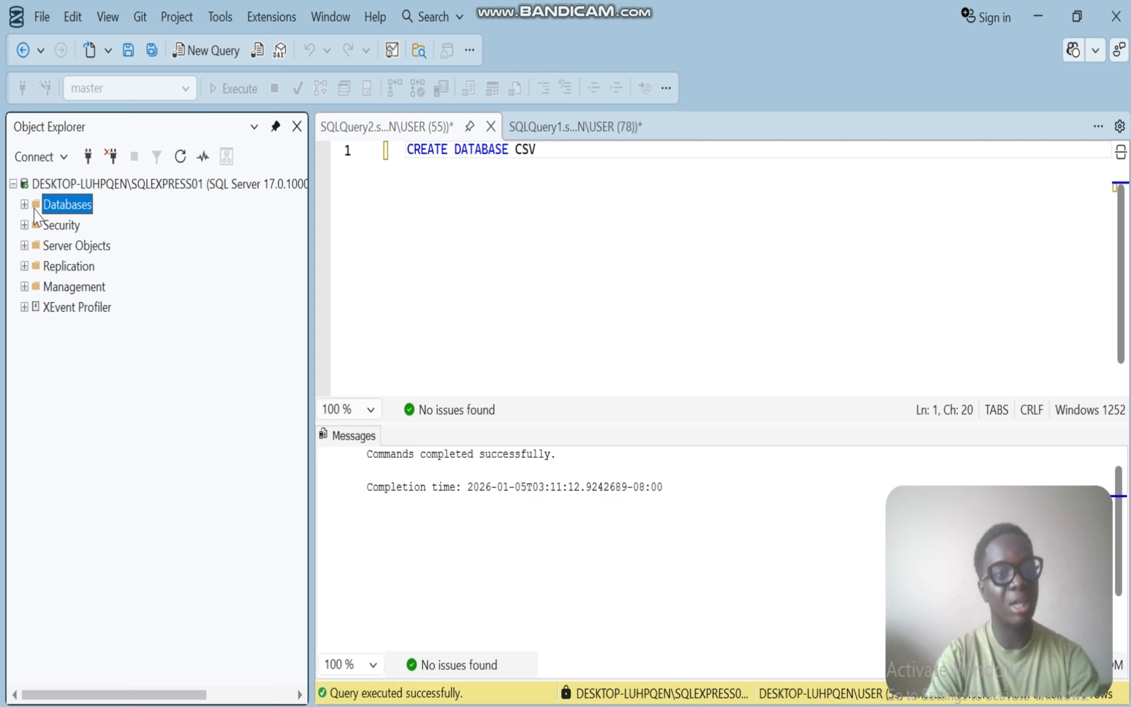
click(24, 206)
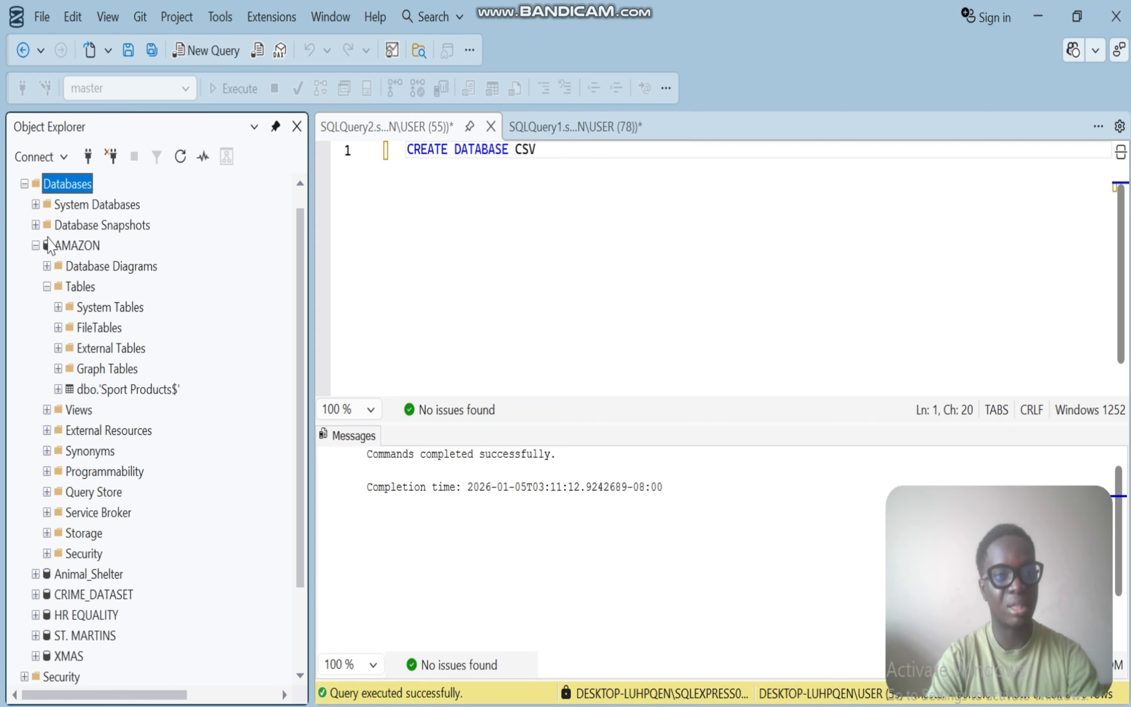
click(36, 245)
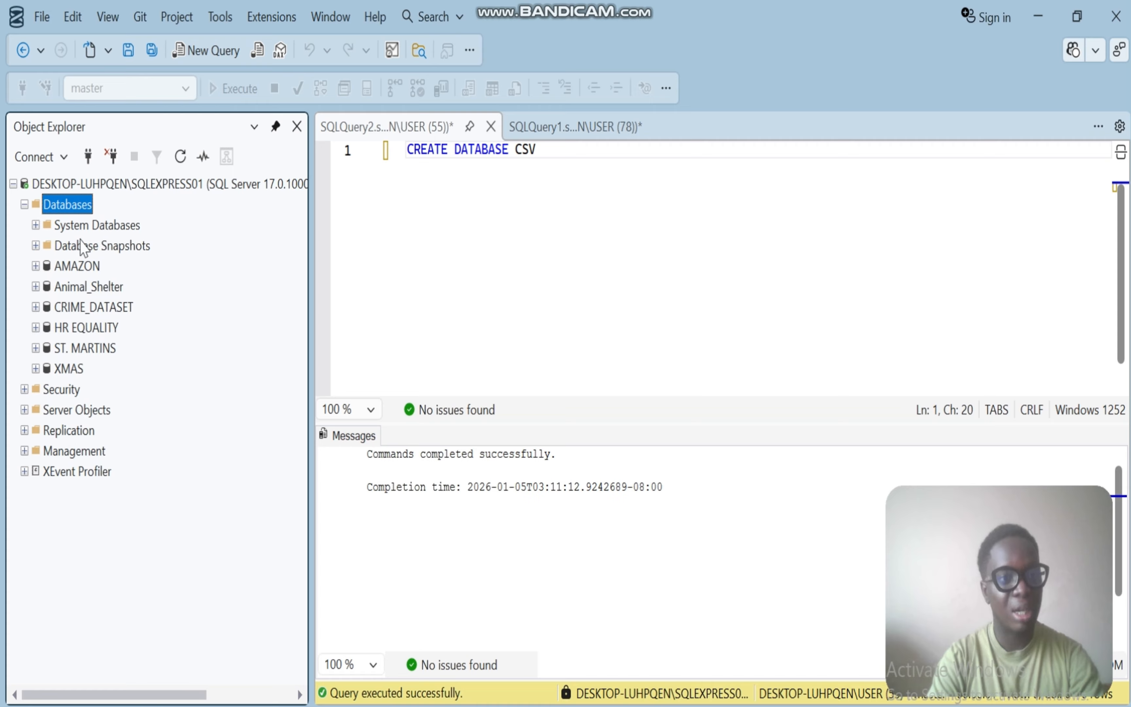
right_click(66, 203)
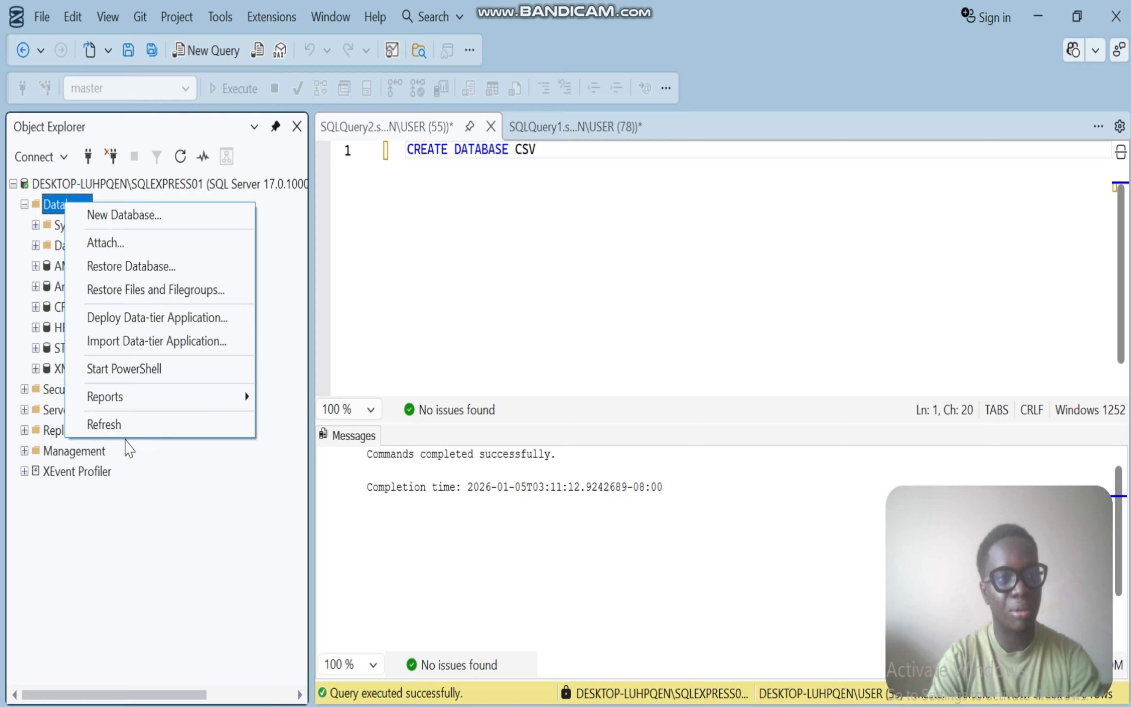
click(122, 422)
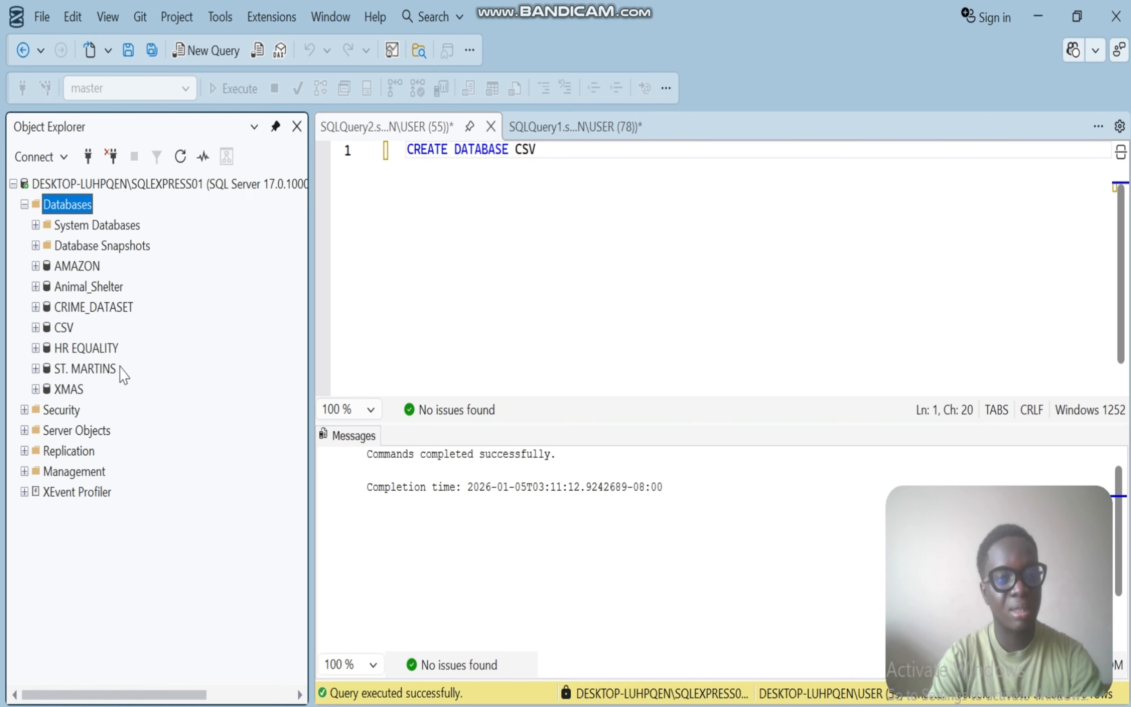
click(64, 327)
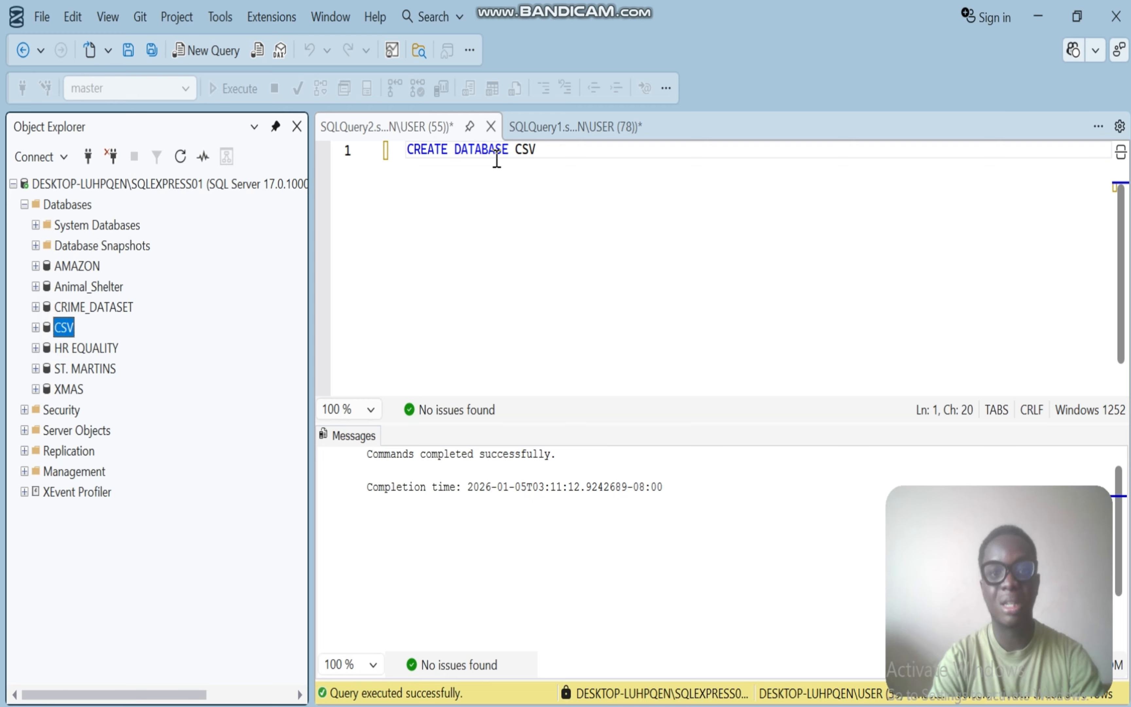
Start the Import Flat File wizard for the CSV database, maximize it and advance to specifying the input file.
right_click(61, 335)
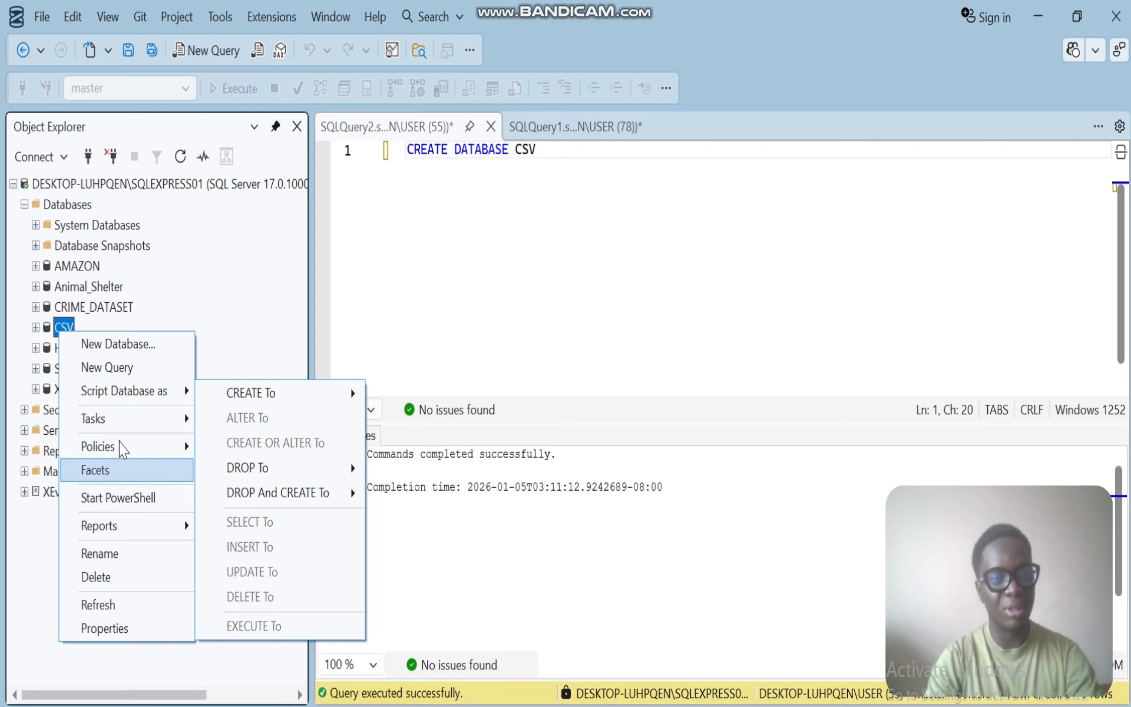
mouse_move(120, 431)
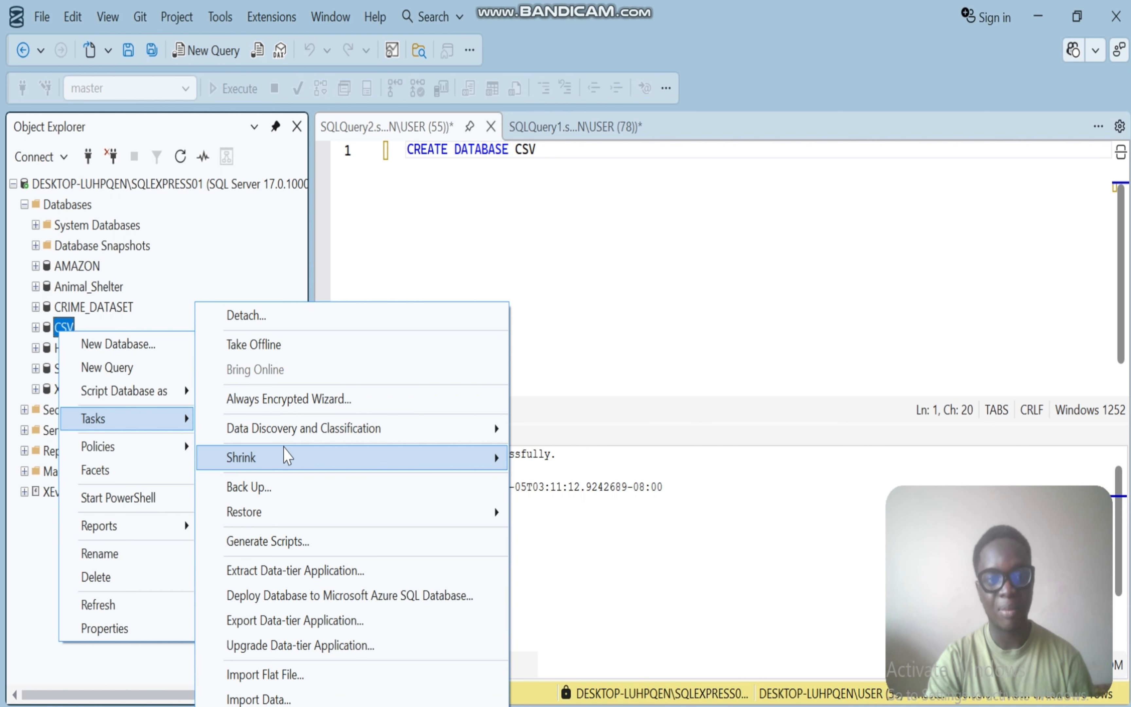
mouse_move(286, 456)
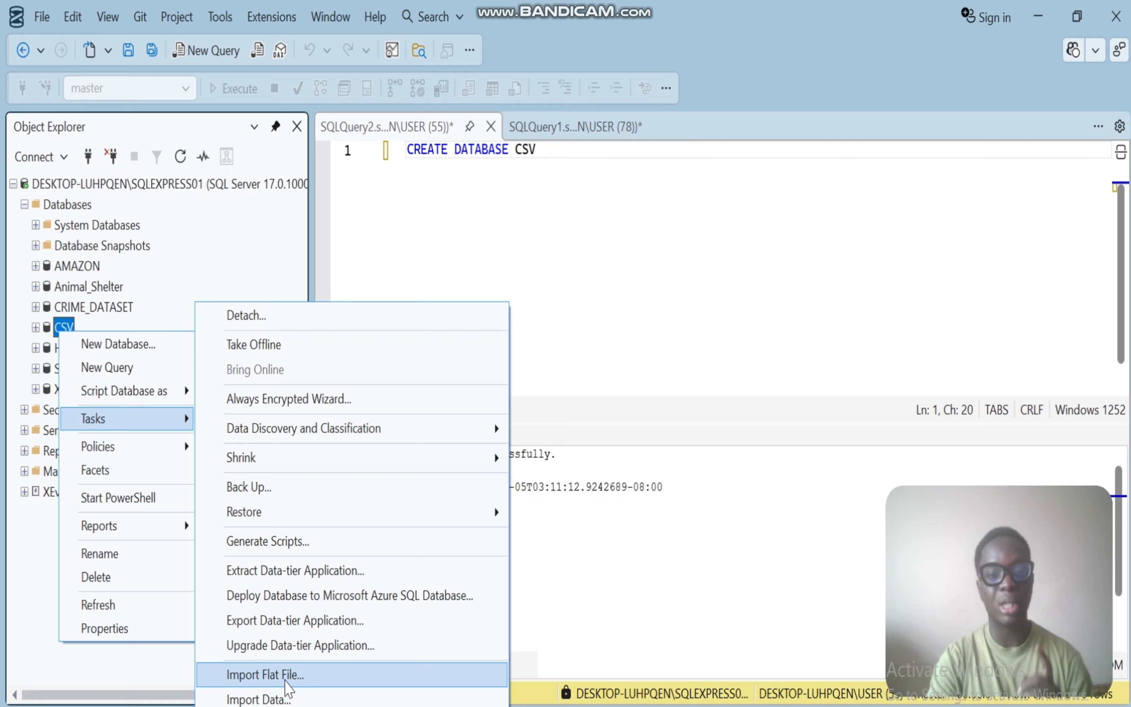
click(286, 674)
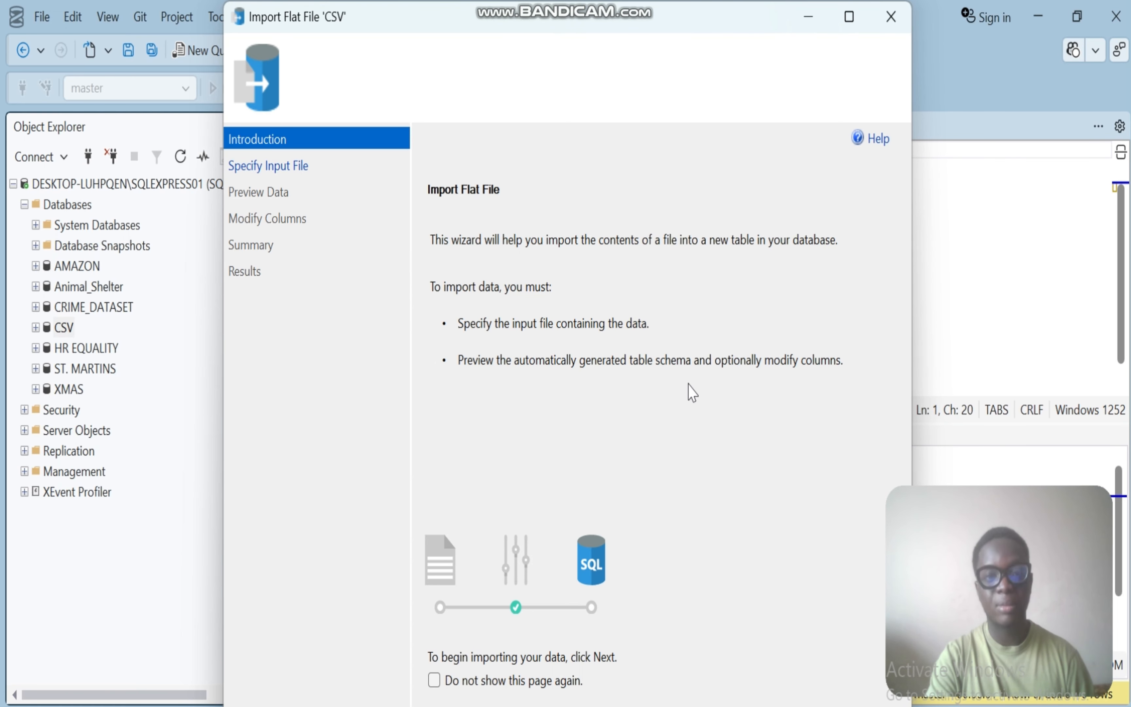
click(849, 16)
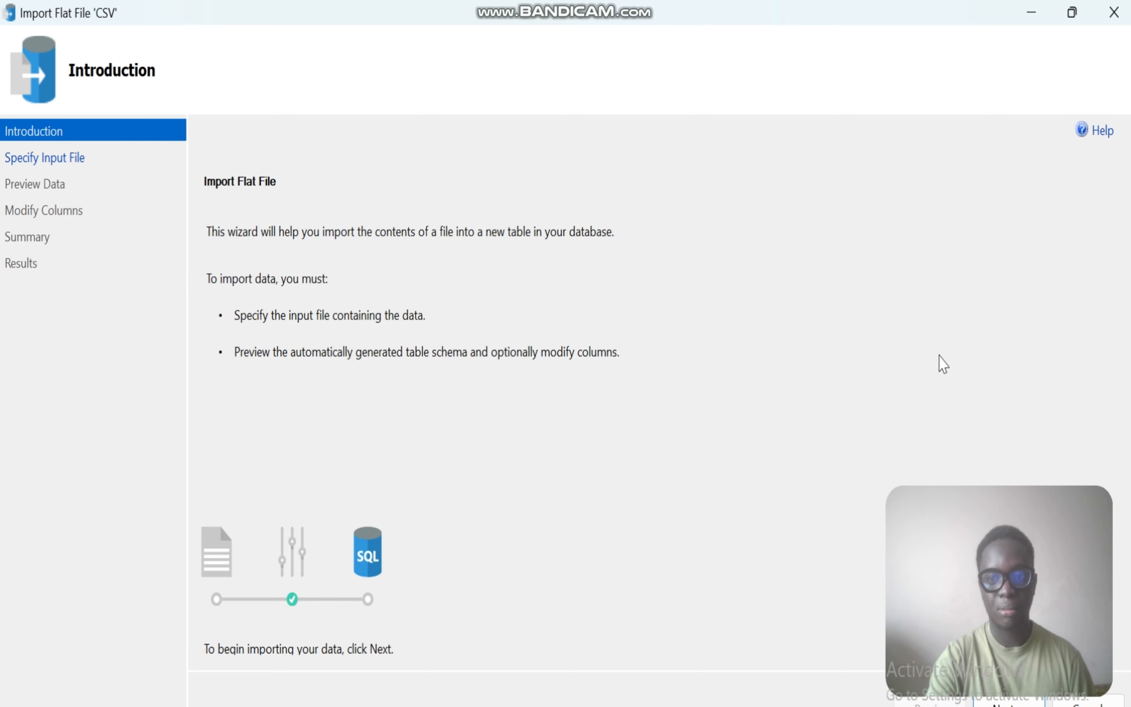
drag(1073, 502, 432, 587)
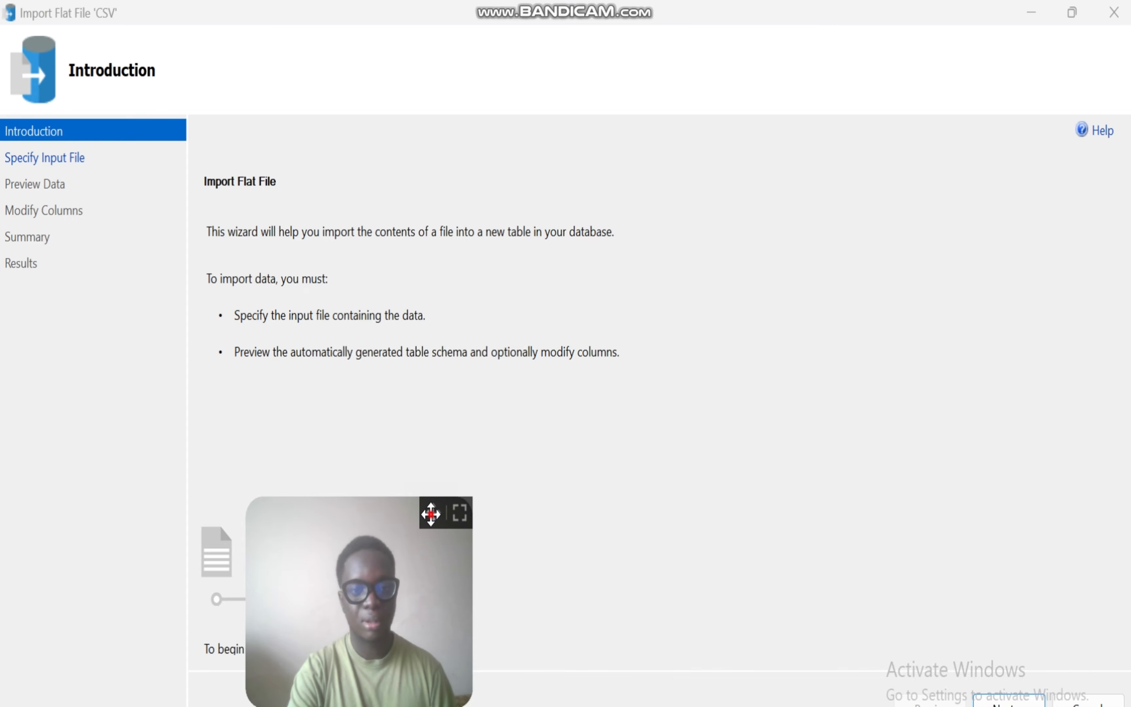
drag(431, 513, 159, 538)
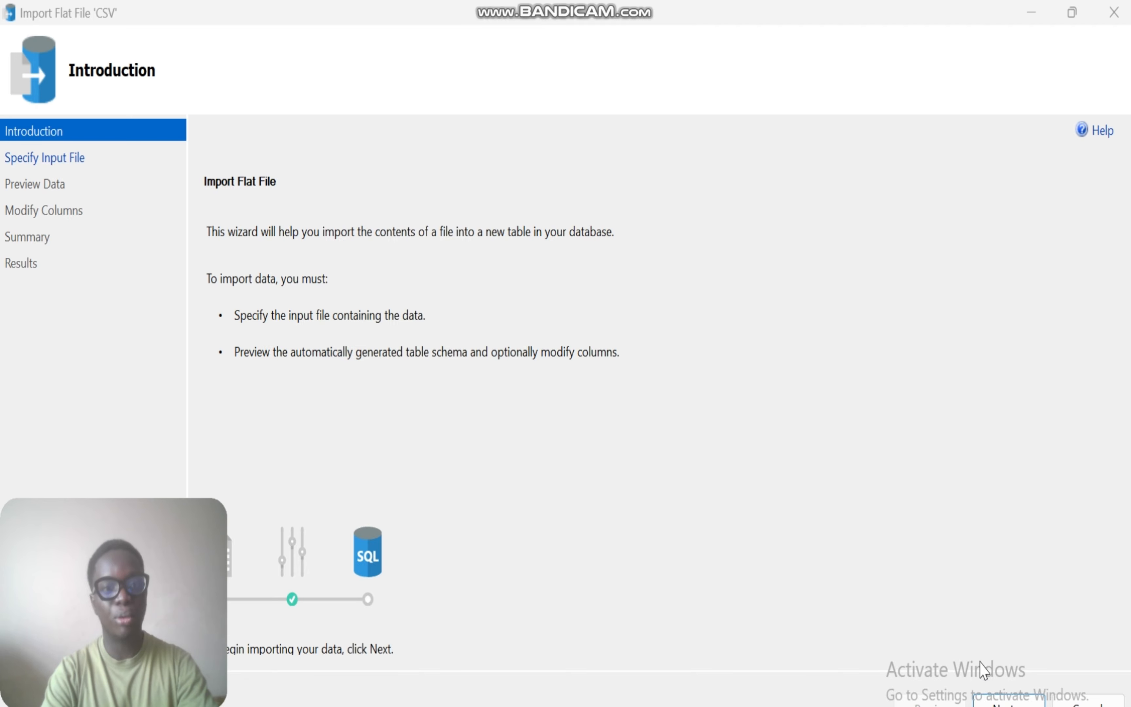
click(1007, 701)
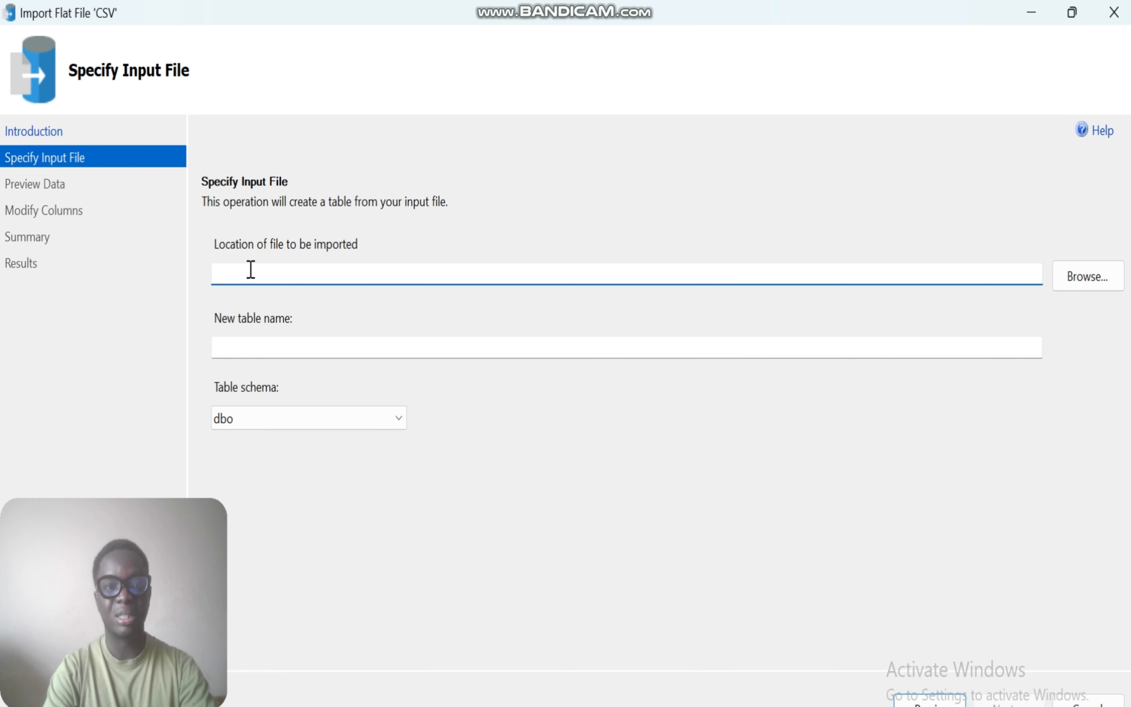
Browse for the file to import and look inside the 2026 DATASETS TO WORK ON folder in Downloads.
click(1089, 276)
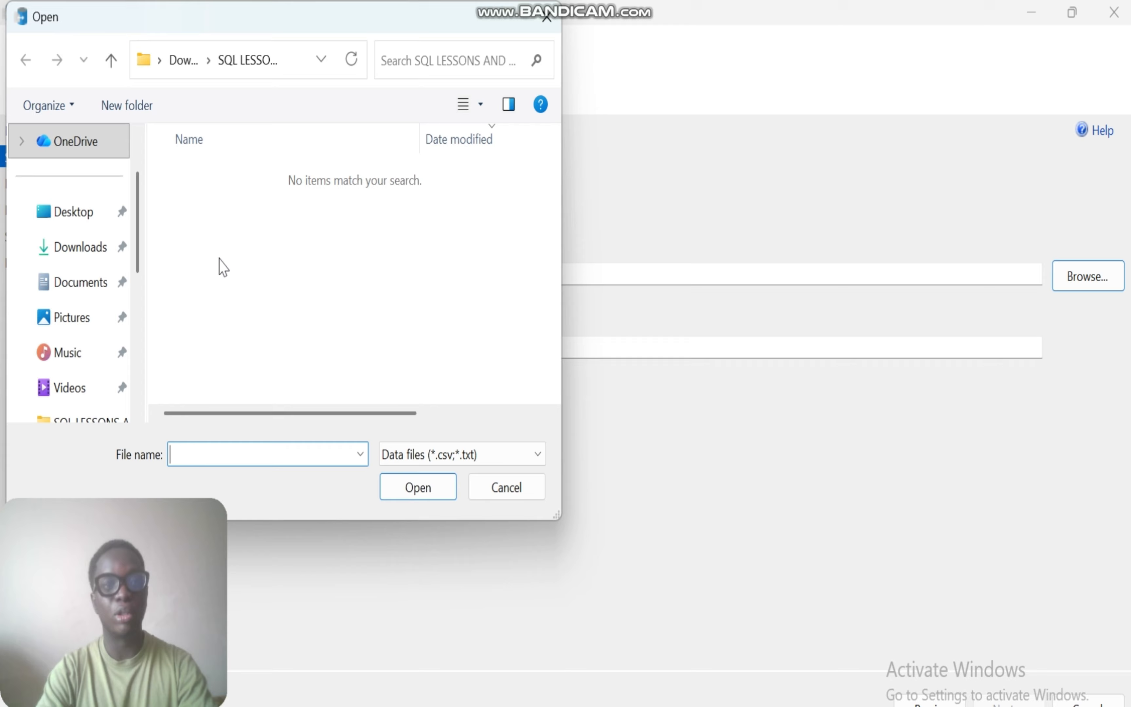
click(62, 253)
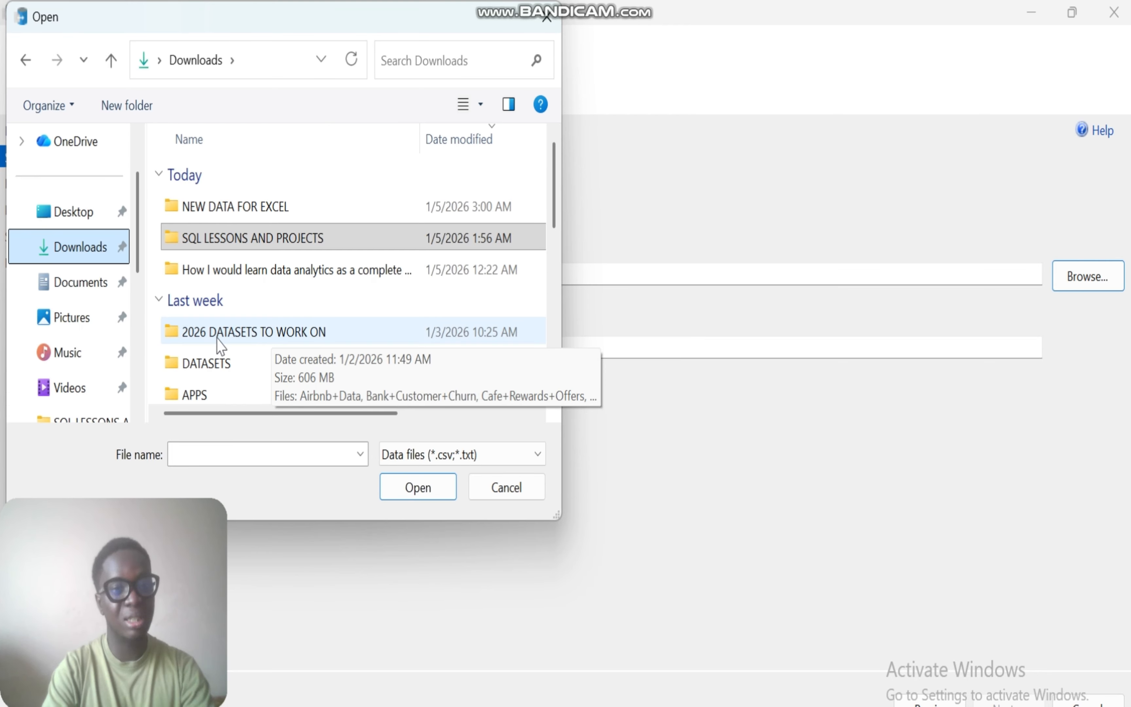
click(234, 335)
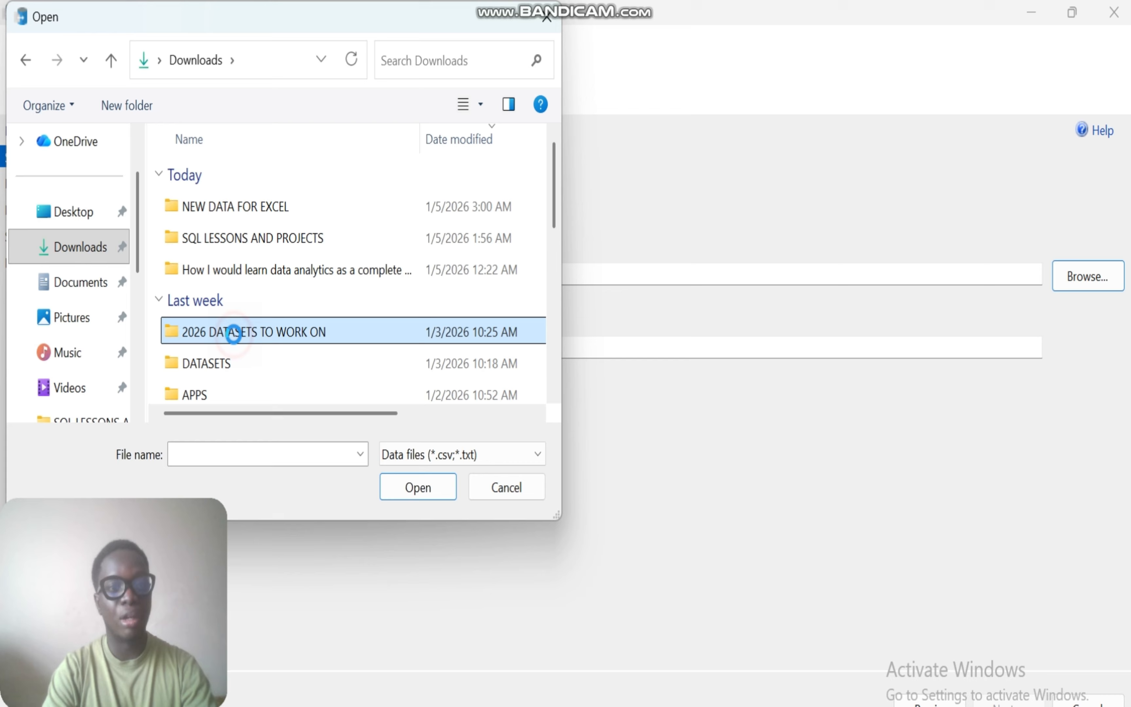
double_click(234, 334)
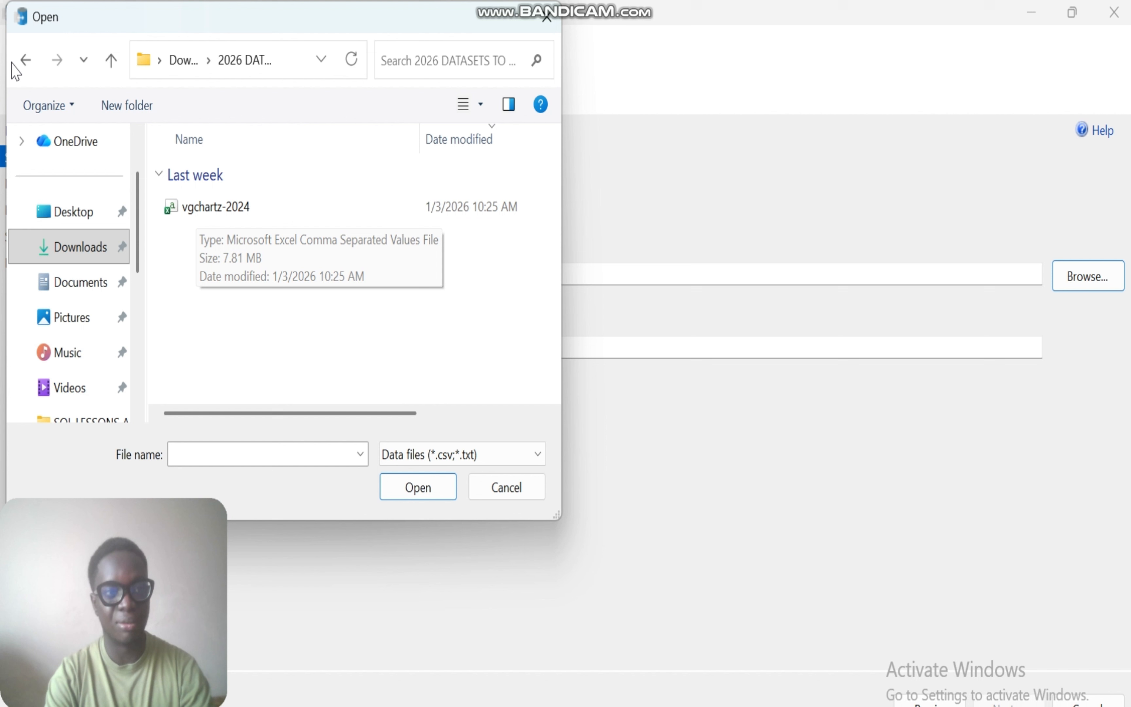
click(28, 62)
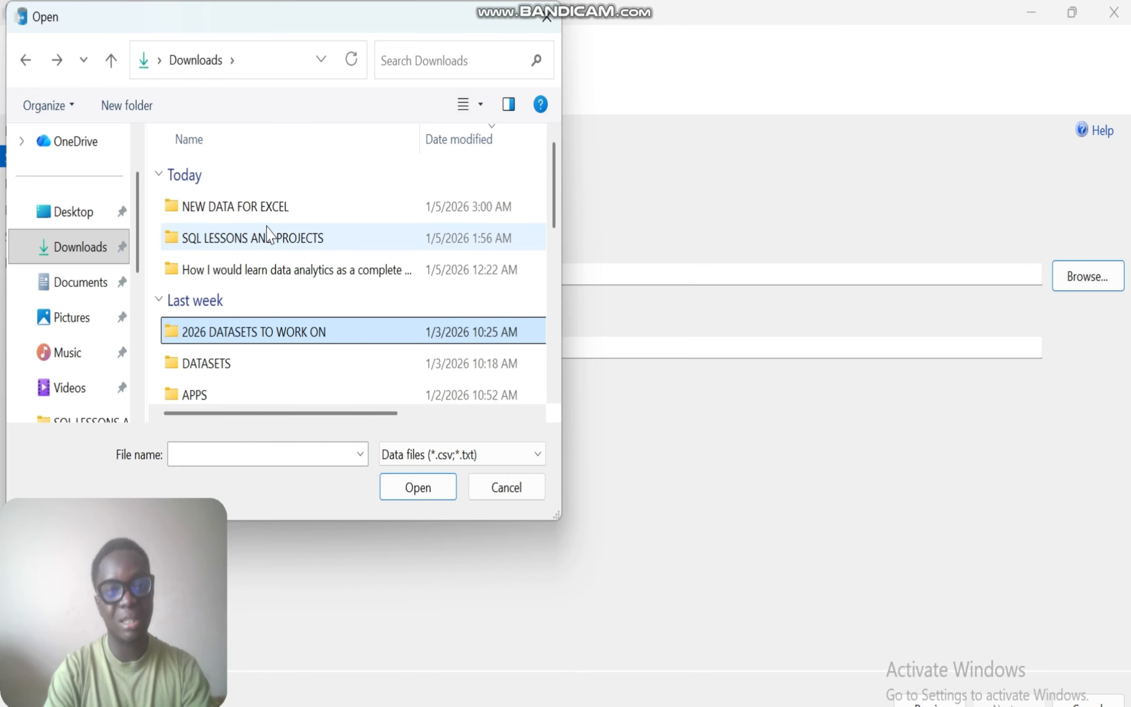
Check the NEW DATA FOR EXCEL folder in the file picker against its contents in File Explorer, returning to Downloads.
double_click(238, 207)
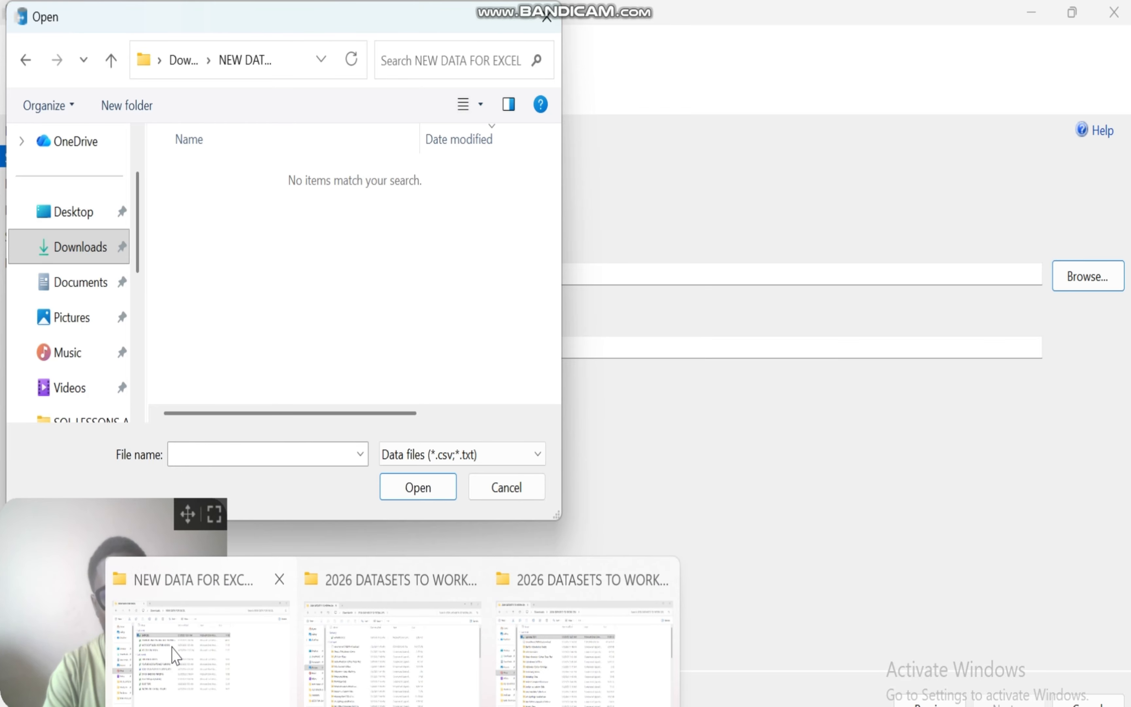
click(173, 659)
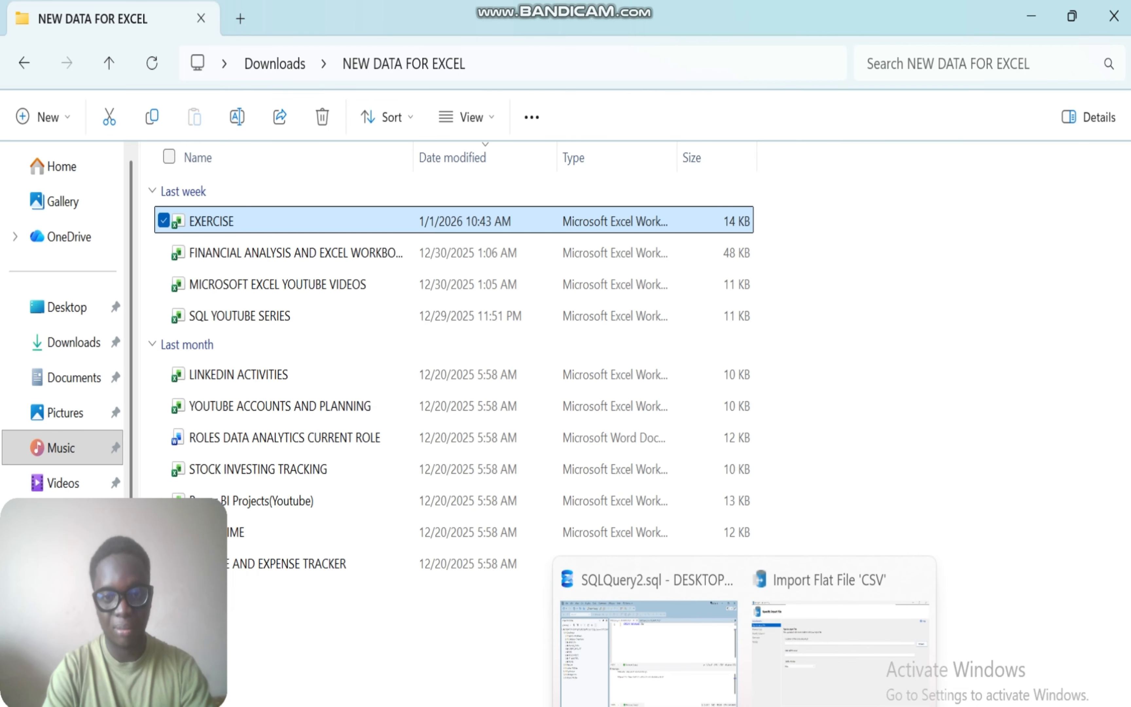
click(836, 641)
click(336, 256)
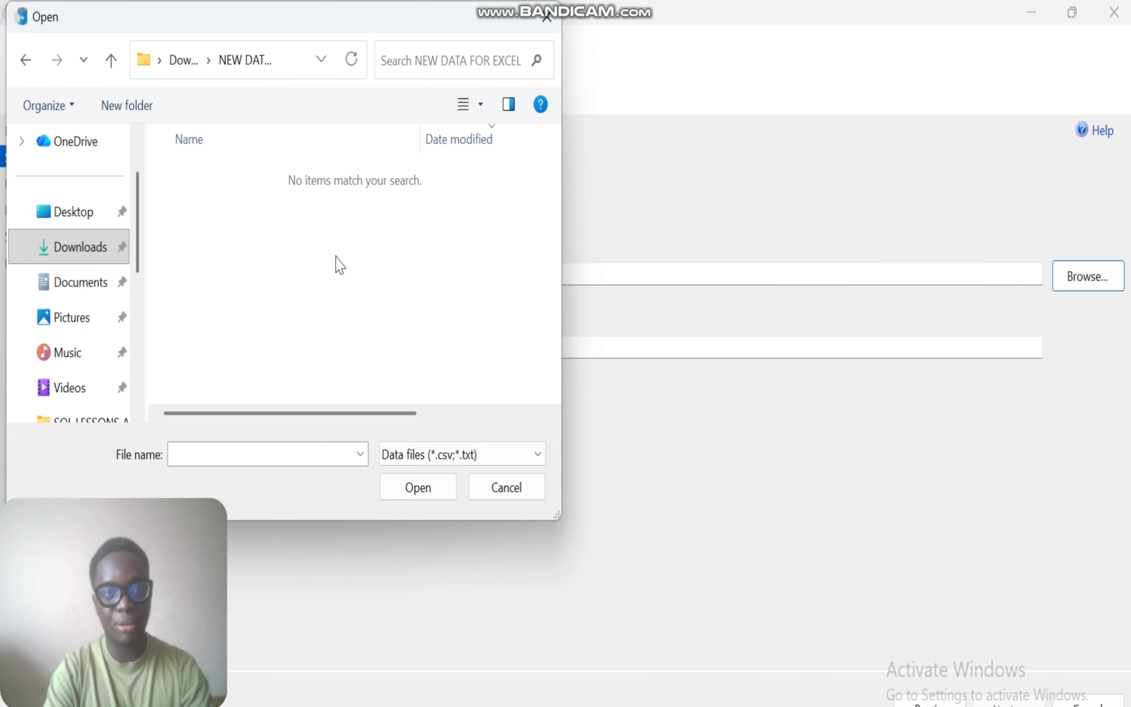
click(26, 60)
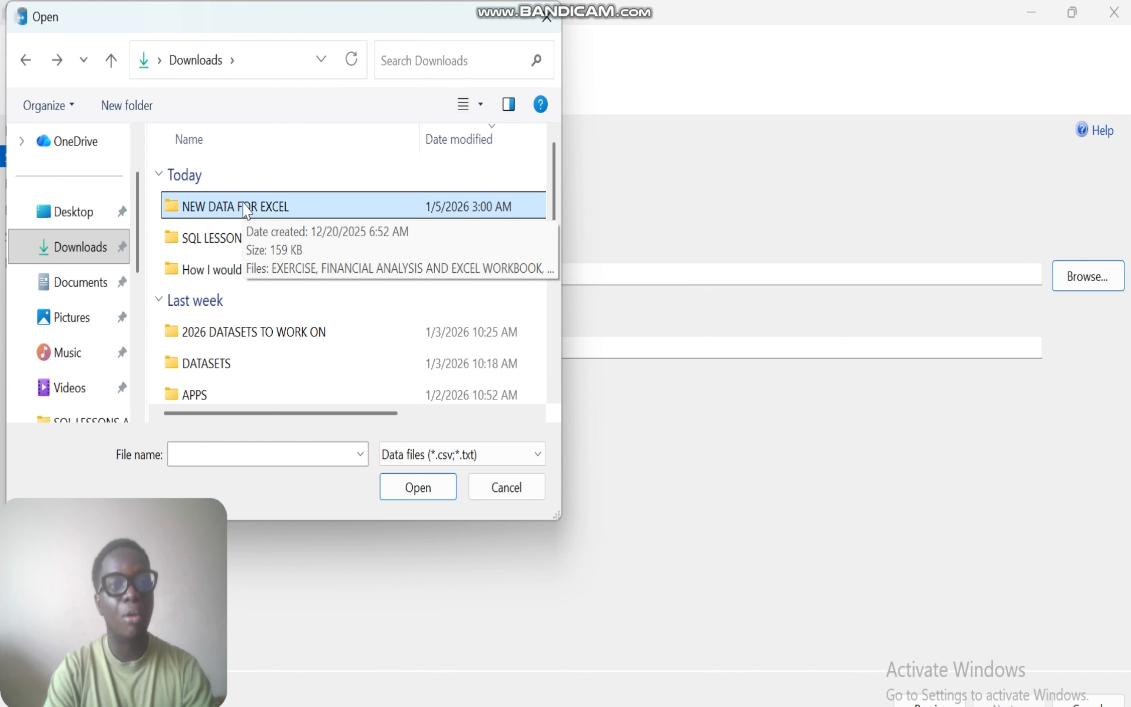
double_click(246, 208)
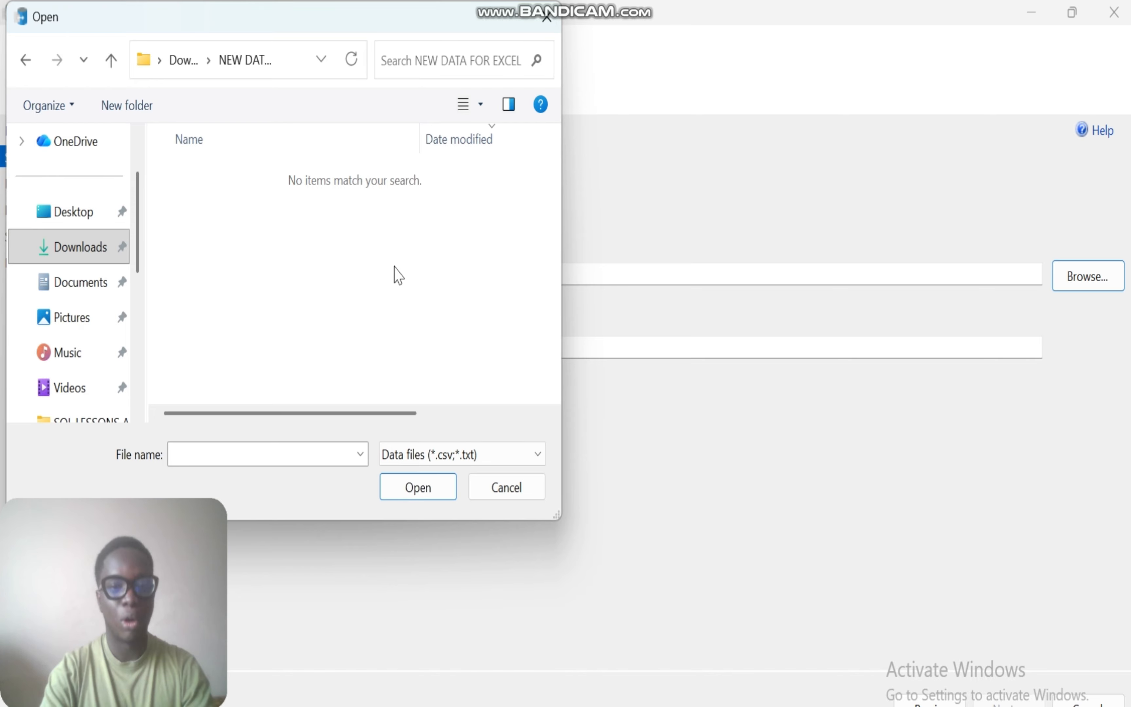
click(26, 65)
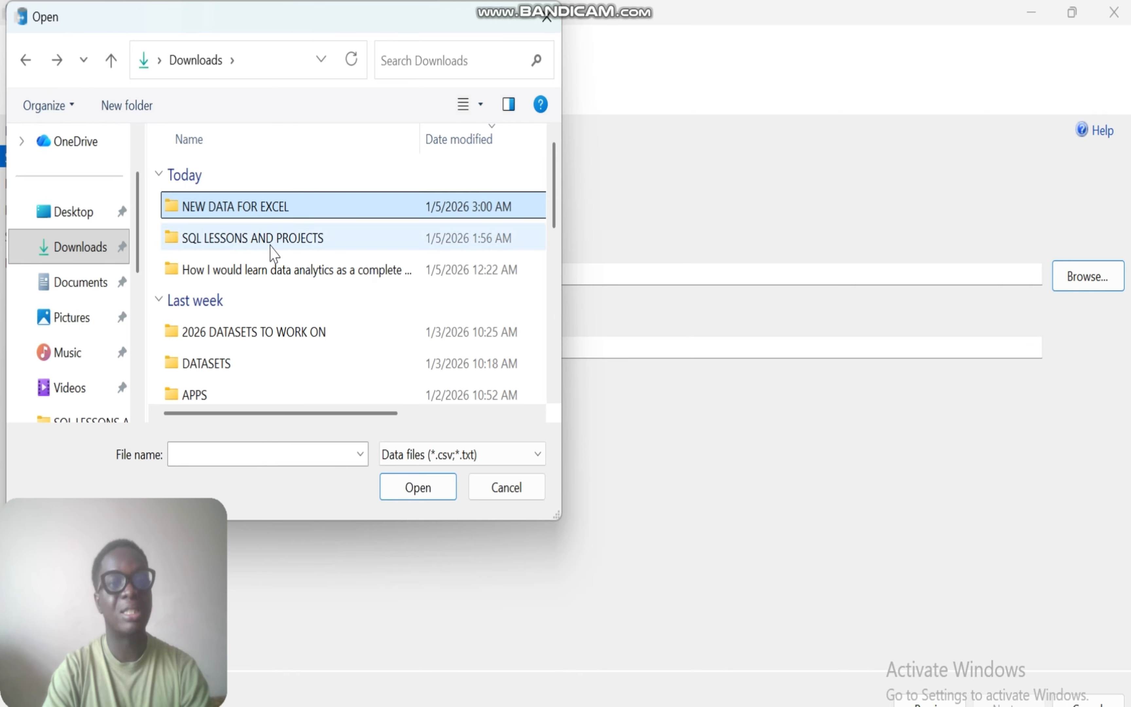
Choose vgchartz-2024 from the 2026 DATASETS TO WORK ON folder as the file to import.
double_click(261, 333)
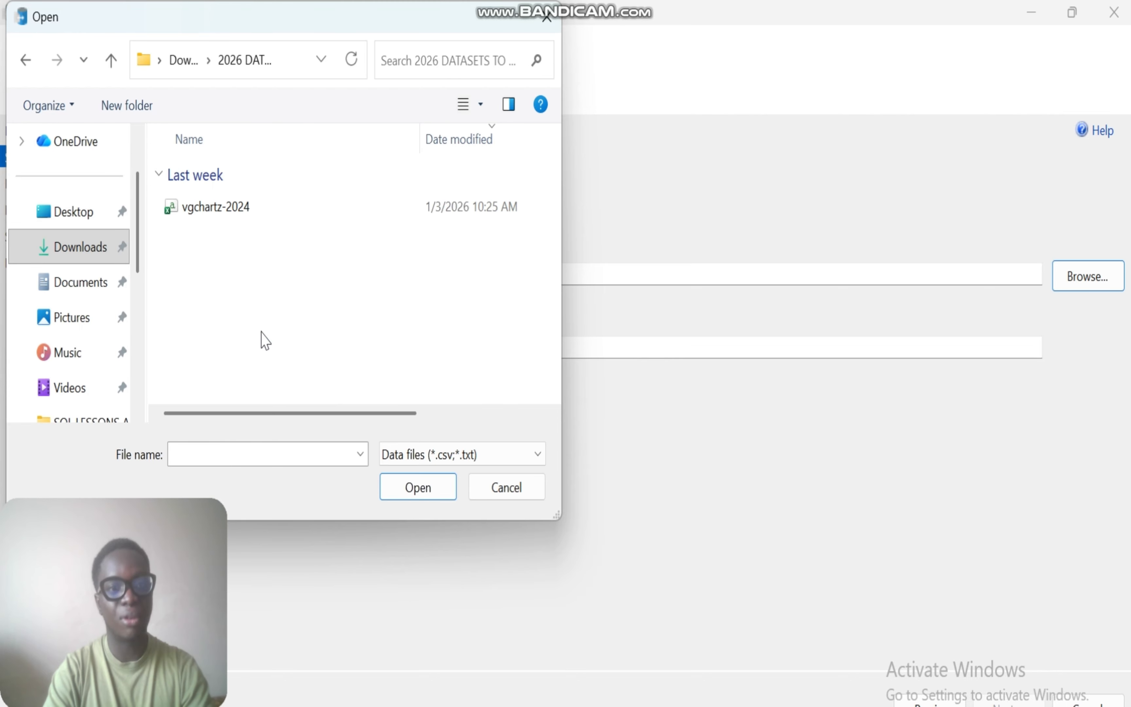
click(215, 219)
click(429, 491)
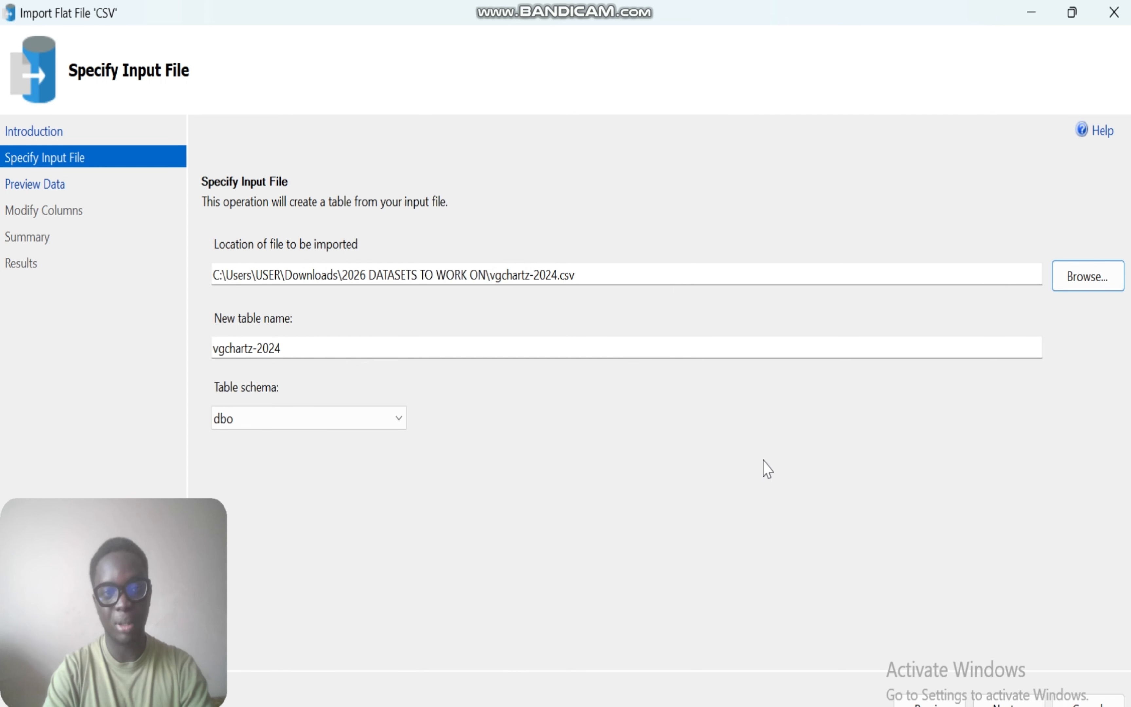
Accept the data preview and generated column settings, and try to import the file as table dbo.vgchartz-2024.
click(1004, 704)
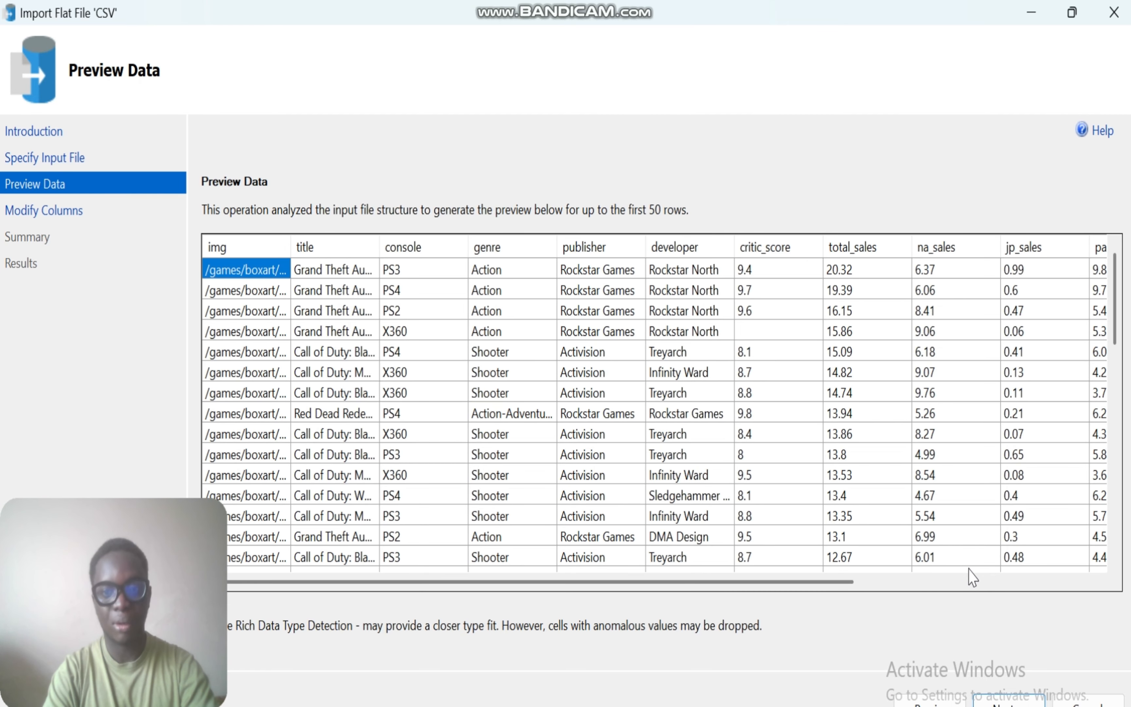
click(1007, 701)
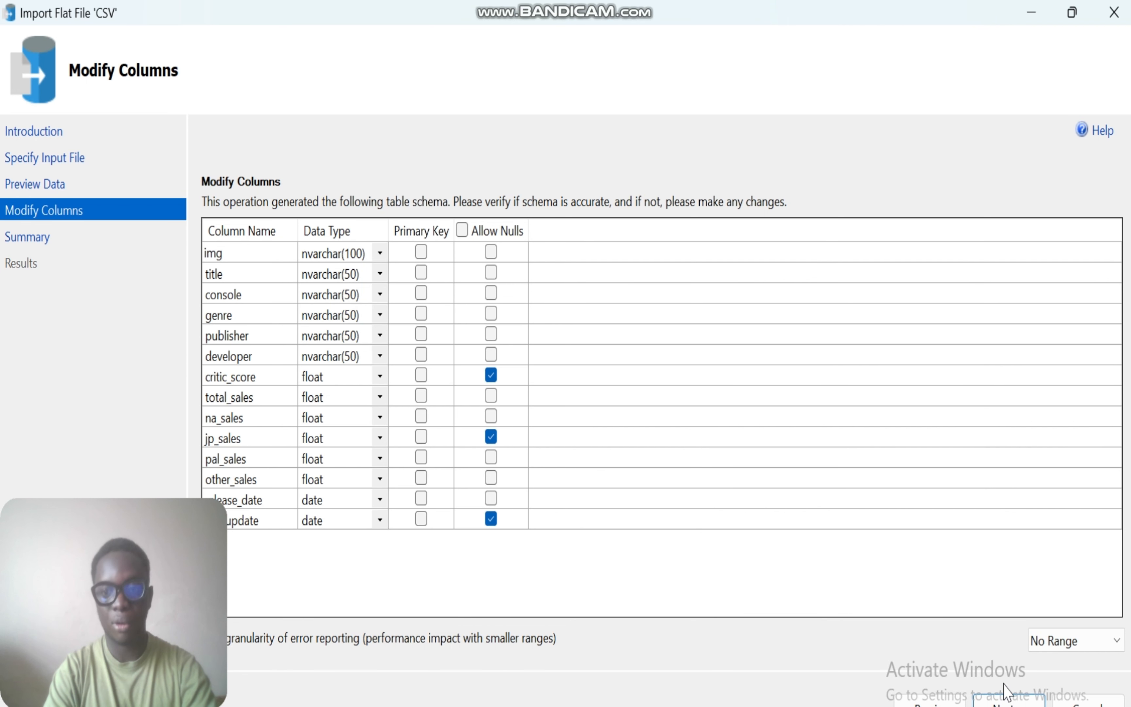
click(1009, 701)
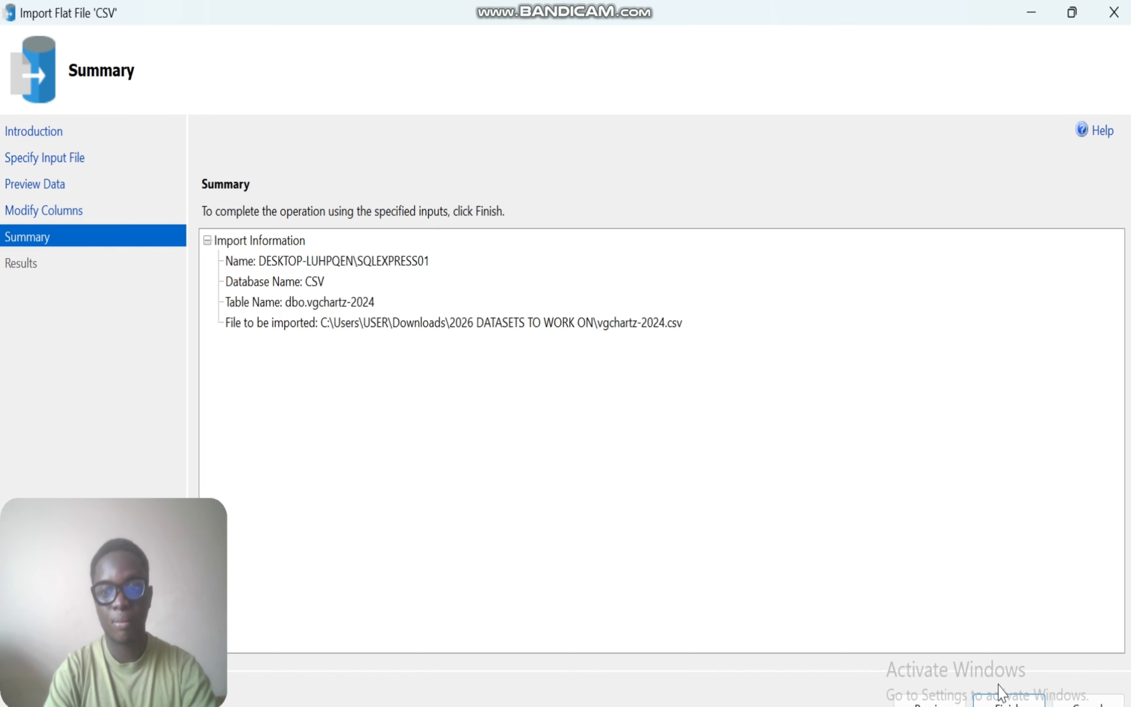
click(999, 702)
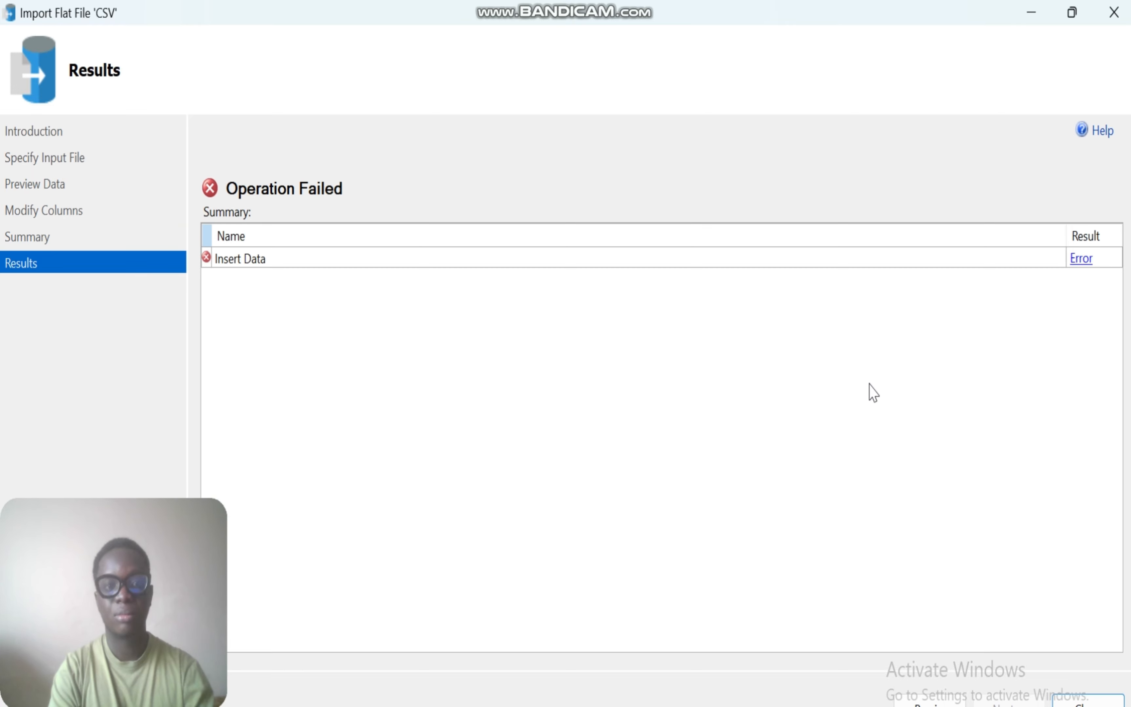
View the error details for the Insert Data operation, dismiss them and close the import wizard.
click(1081, 258)
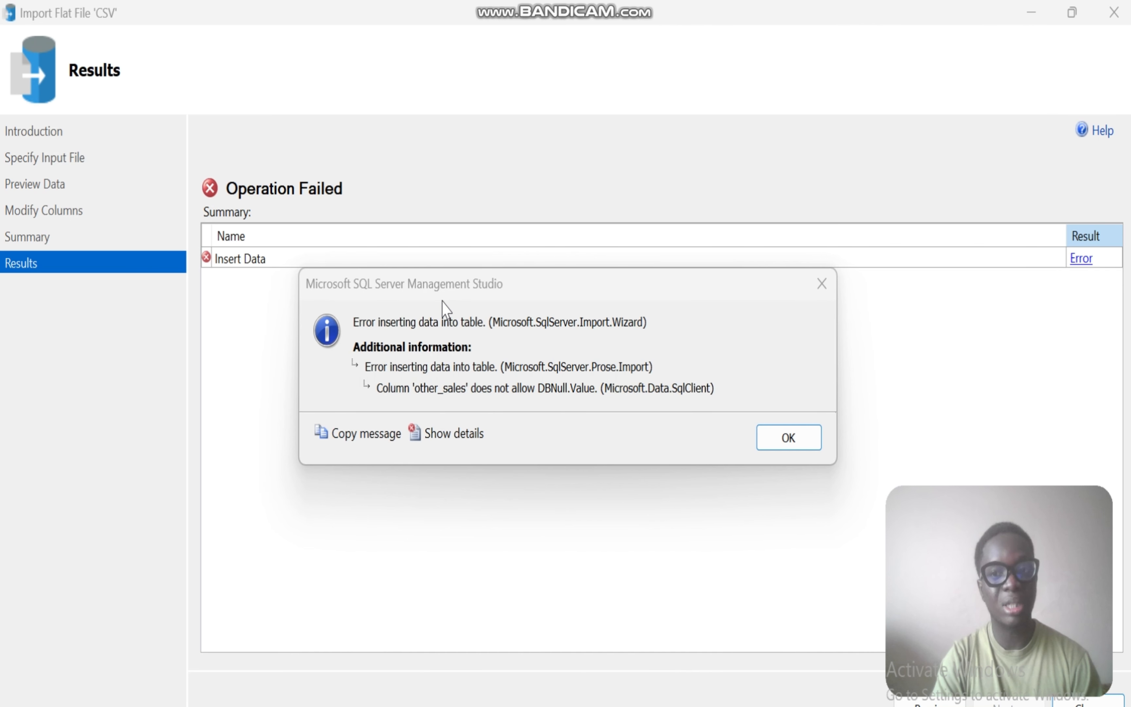
click(790, 441)
click(789, 441)
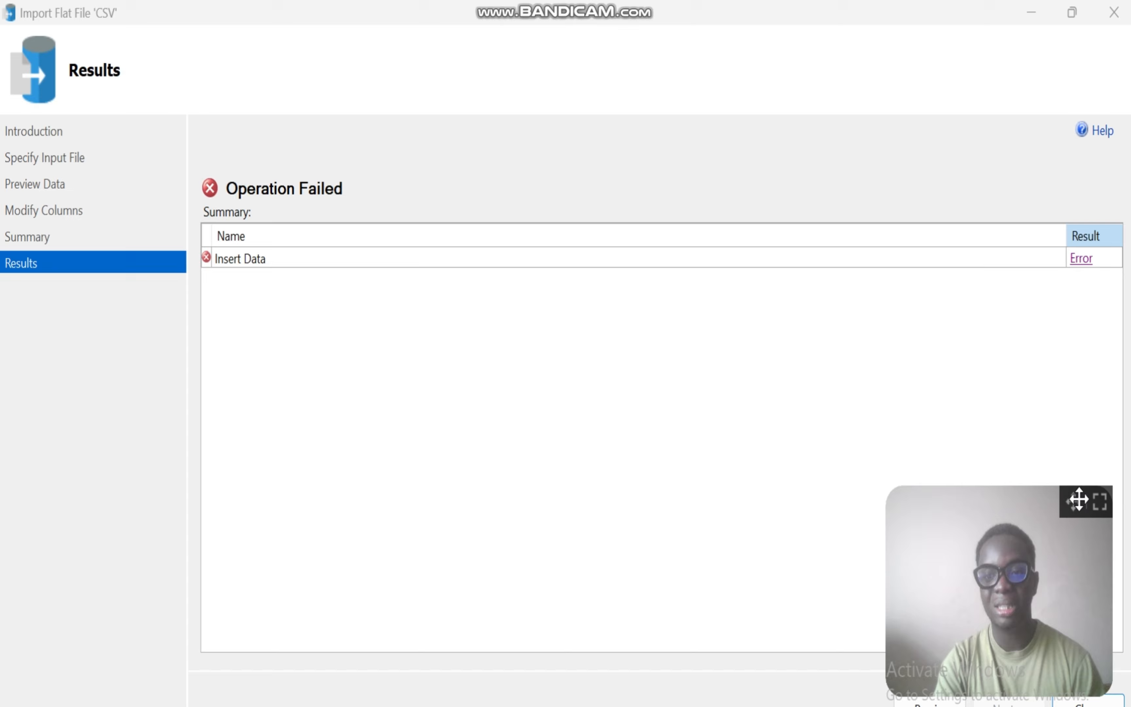
drag(1065, 551, 180, 575)
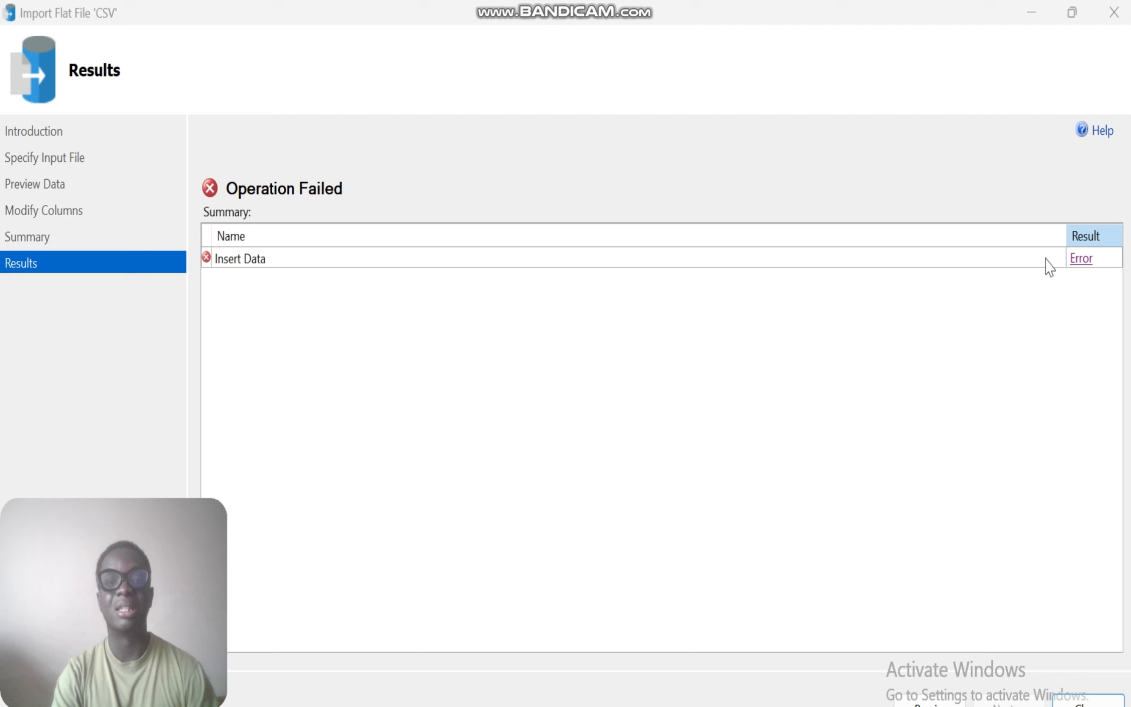
click(1102, 701)
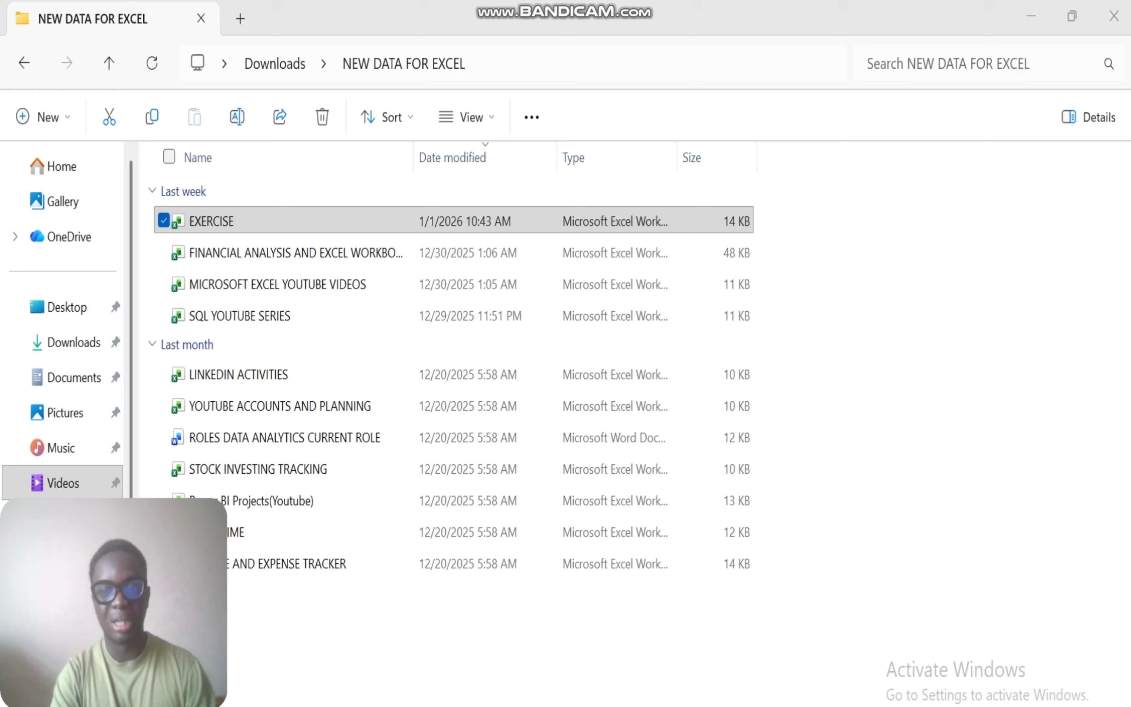
Switch back to SQL Server Management Studio and try to execute the CREATE DATABASE CSV statement again.
key(alt+Tab)
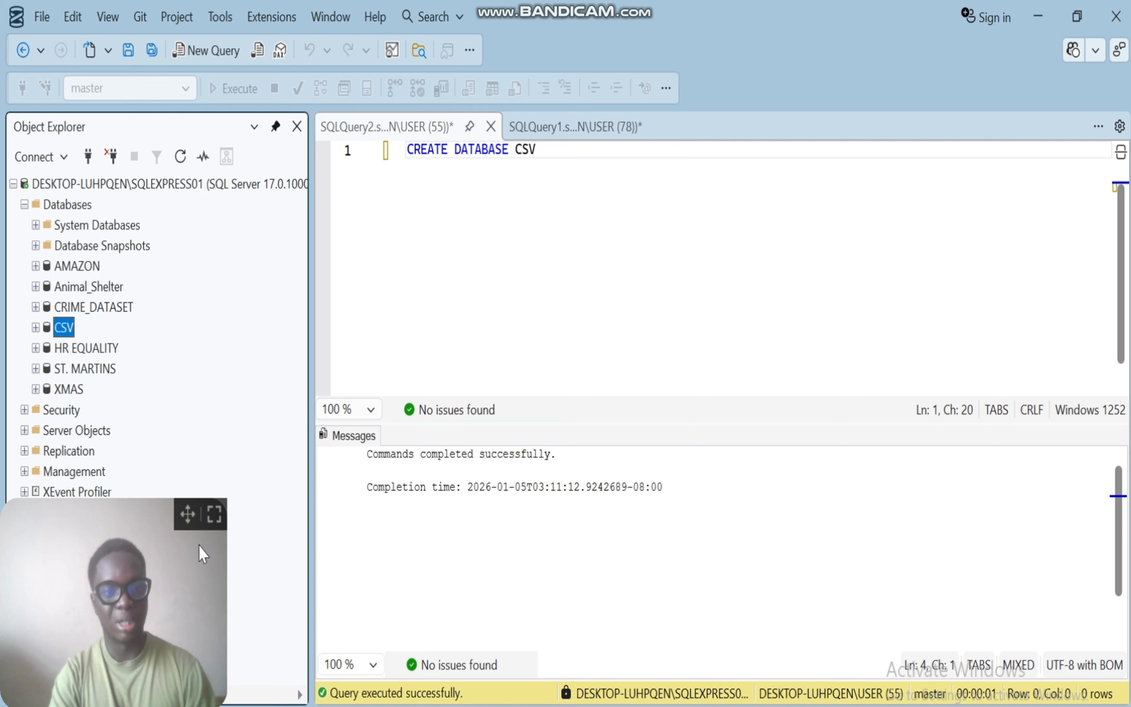
drag(187, 513, 1108, 500)
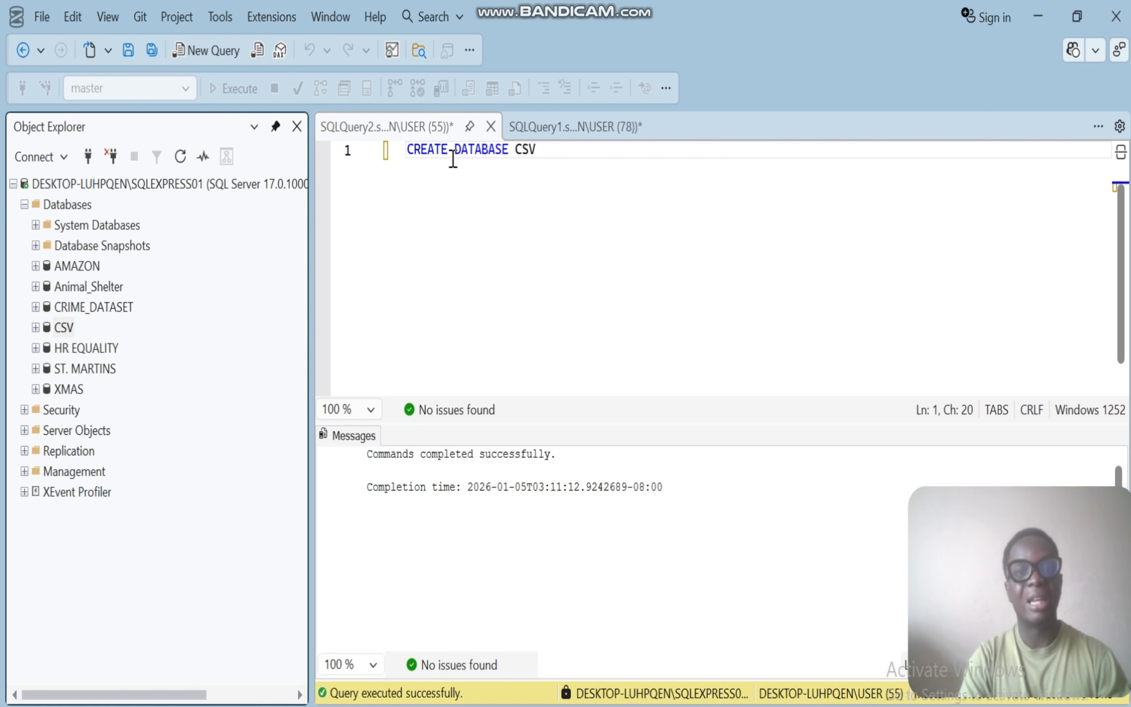
click(549, 151)
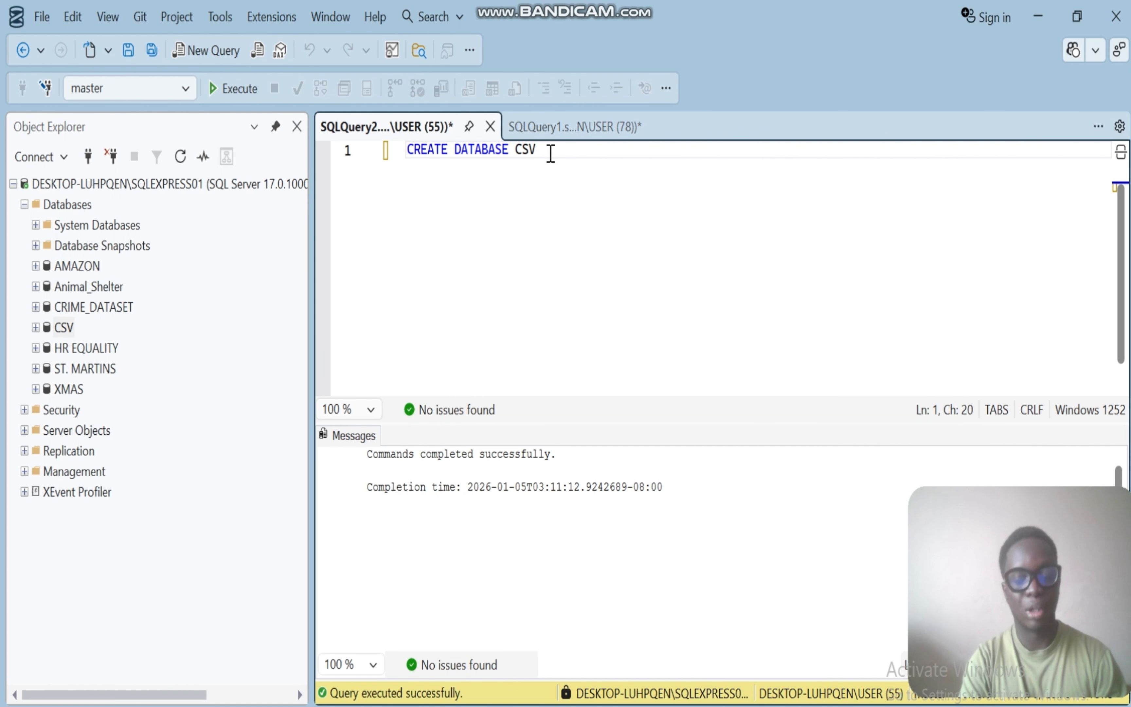
click(236, 95)
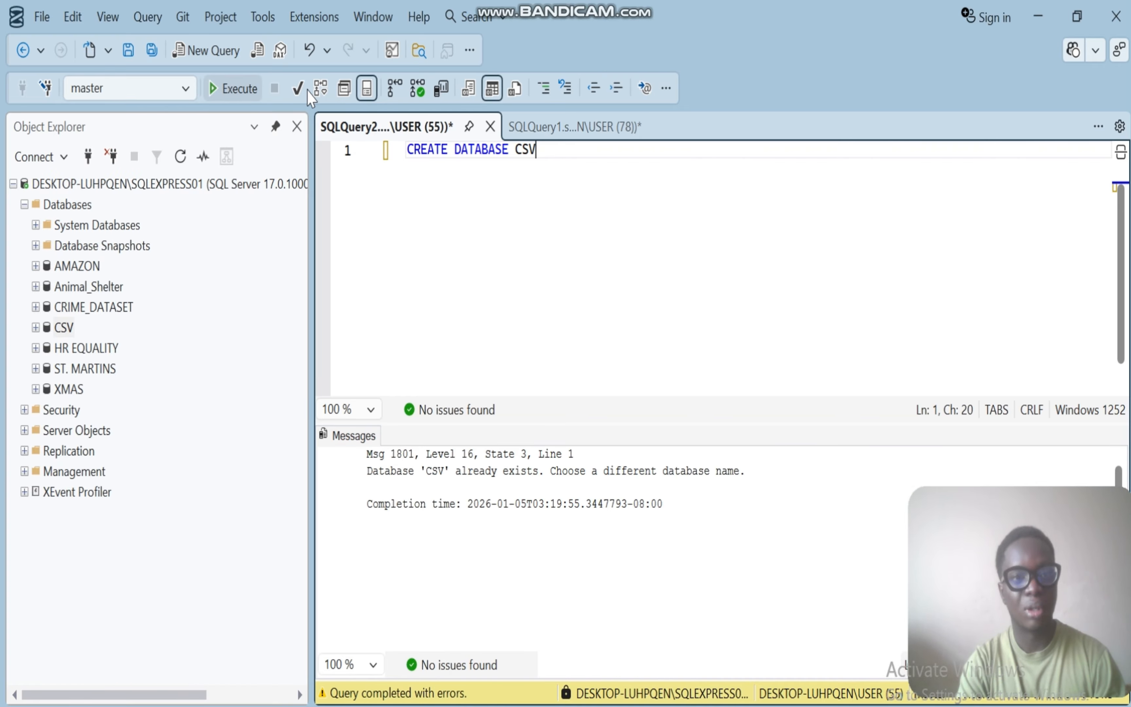
Create a database named EXCEL by writing and executing CREATE DATABASE EXCEL in a new query.
click(217, 52)
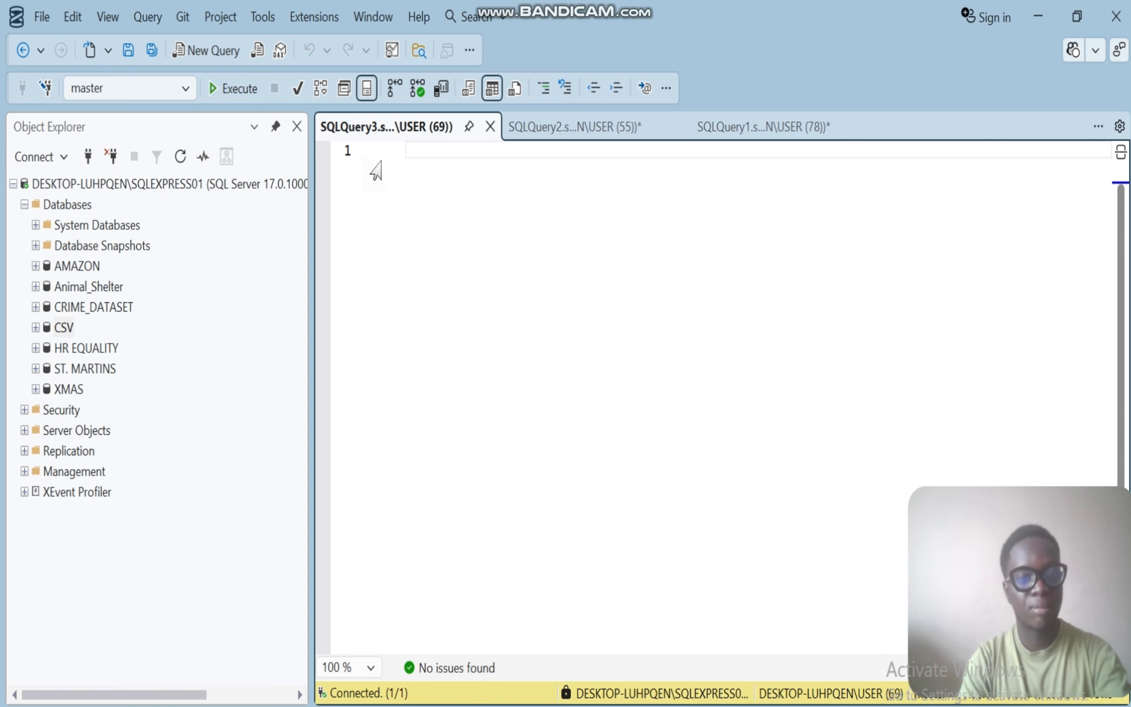
text(CREAT)
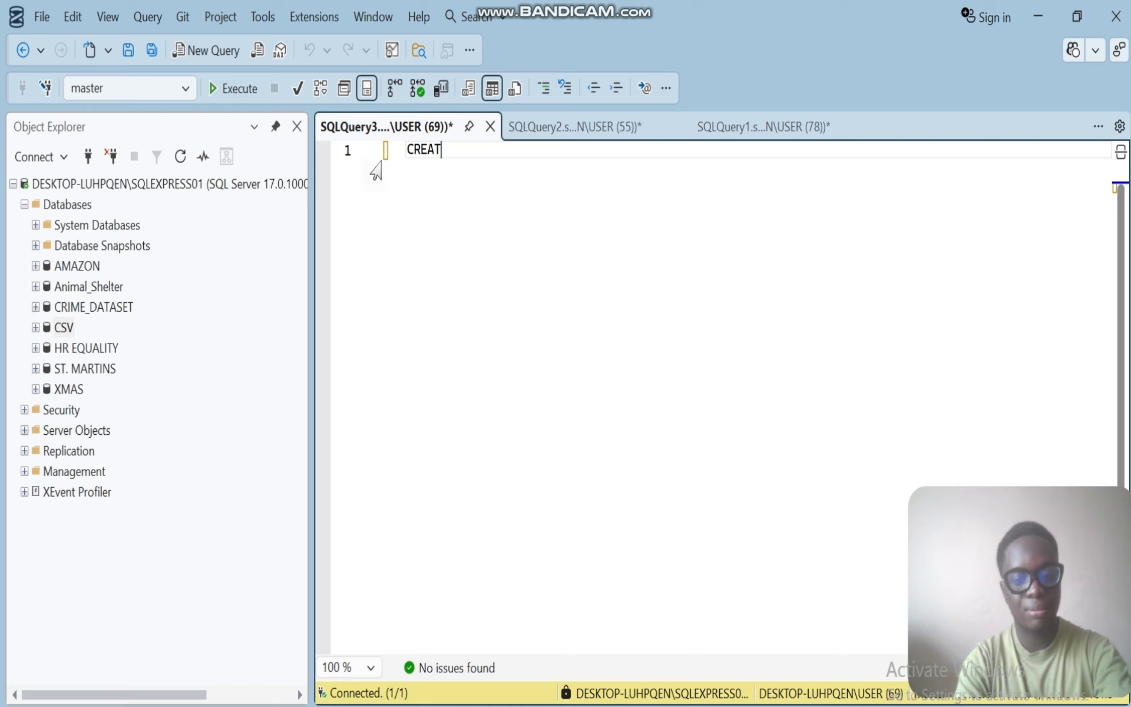
text(E DATABAS)
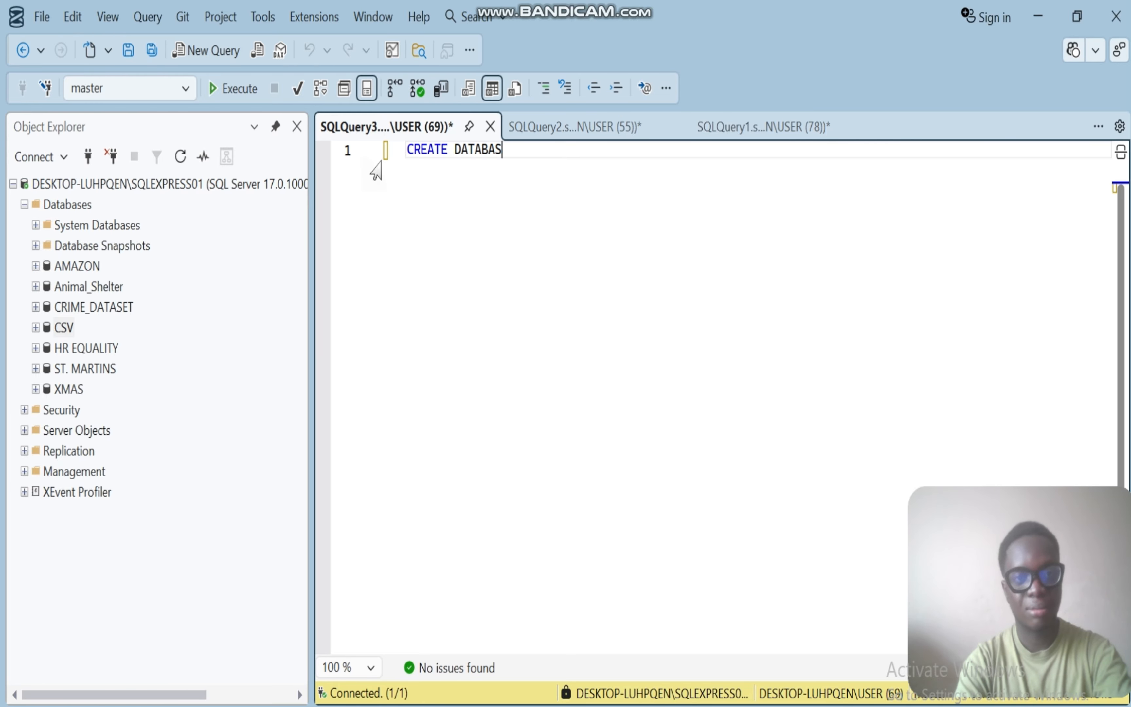
text(E EXCEL)
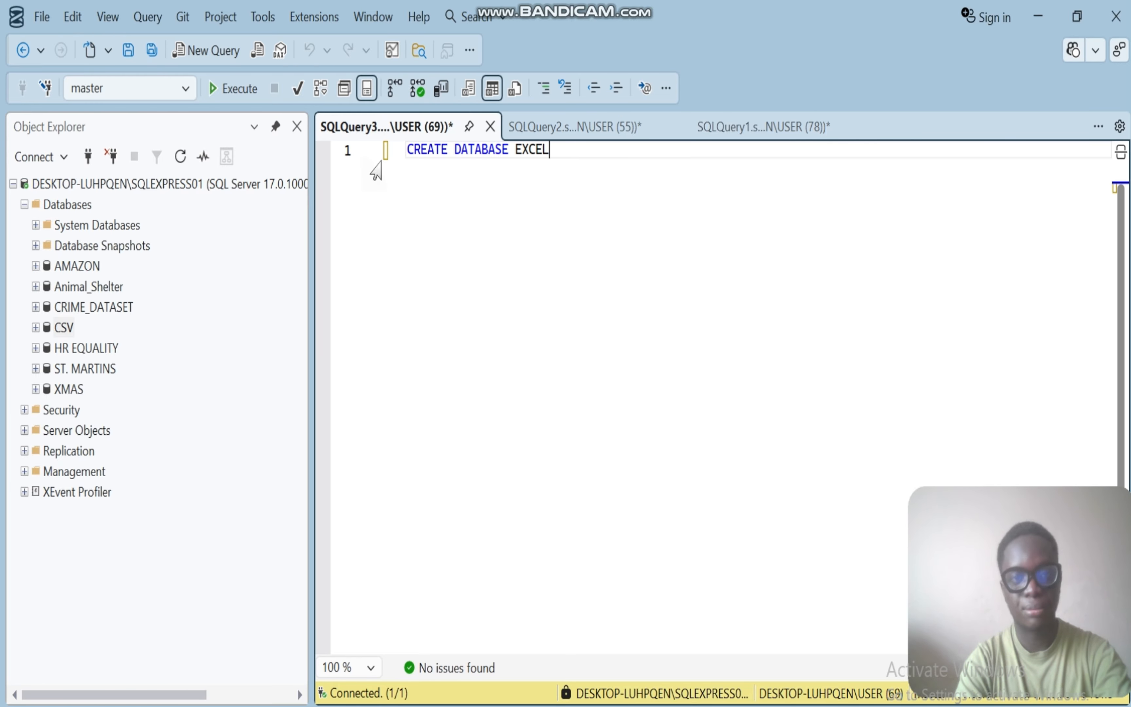
drag(551, 150, 397, 150)
click(236, 88)
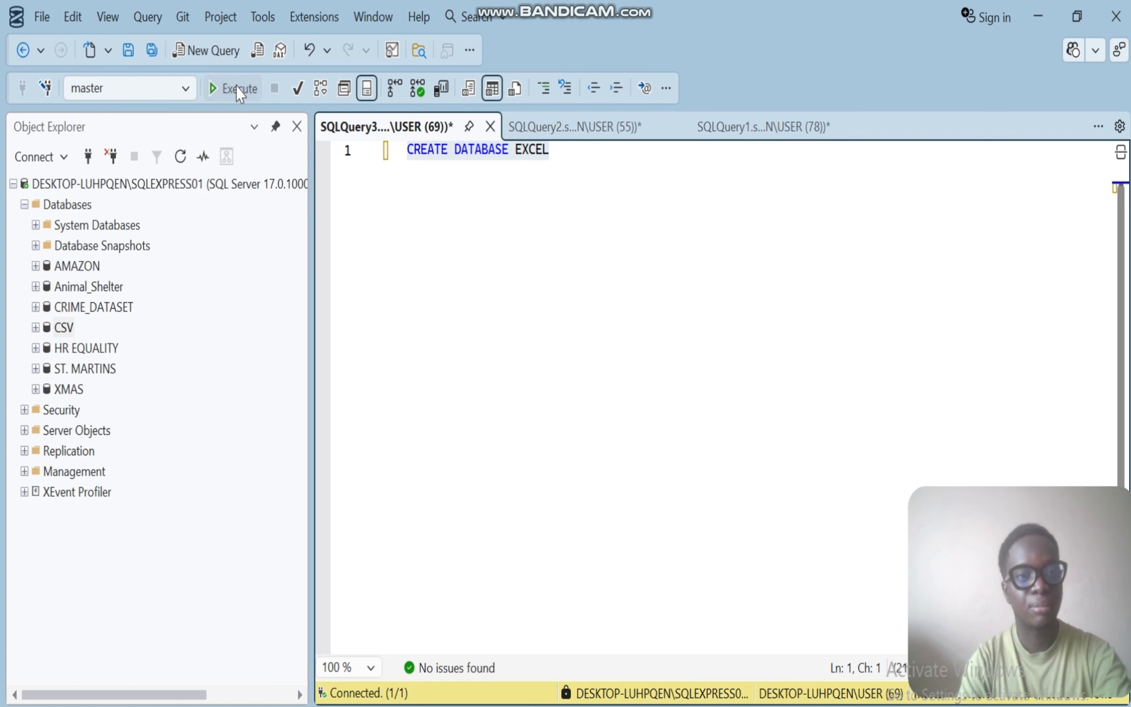
click(236, 88)
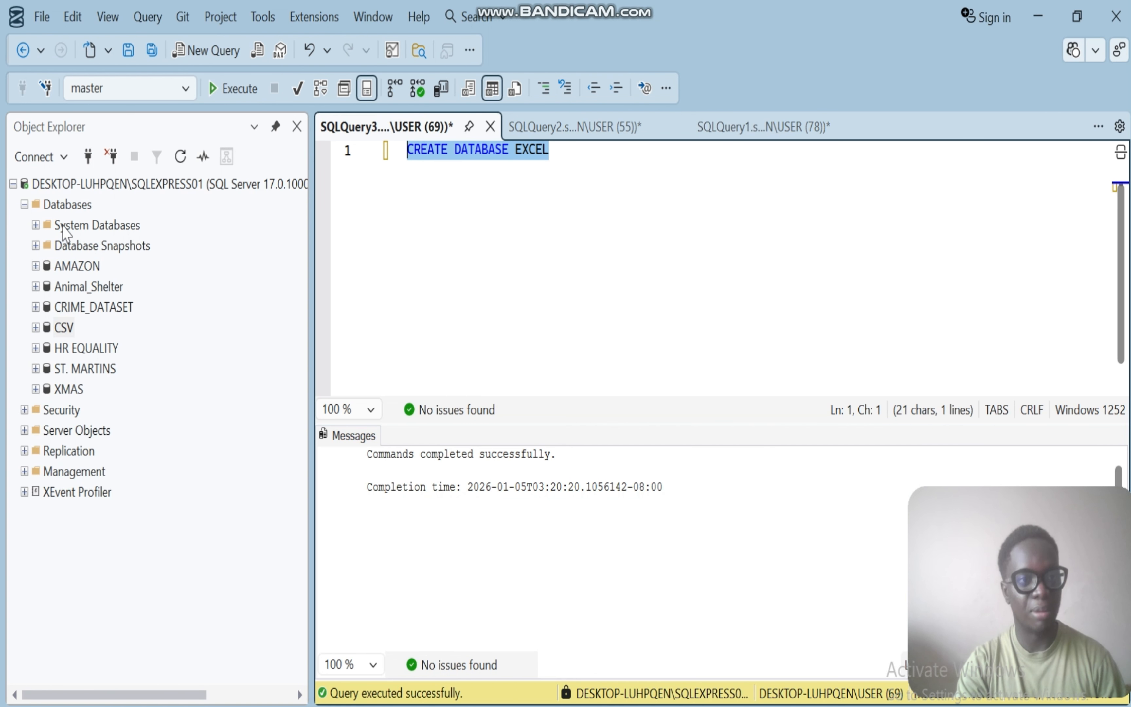
Refresh the server's Databases list and select the EXCEL database.
click(65, 208)
right_click(64, 209)
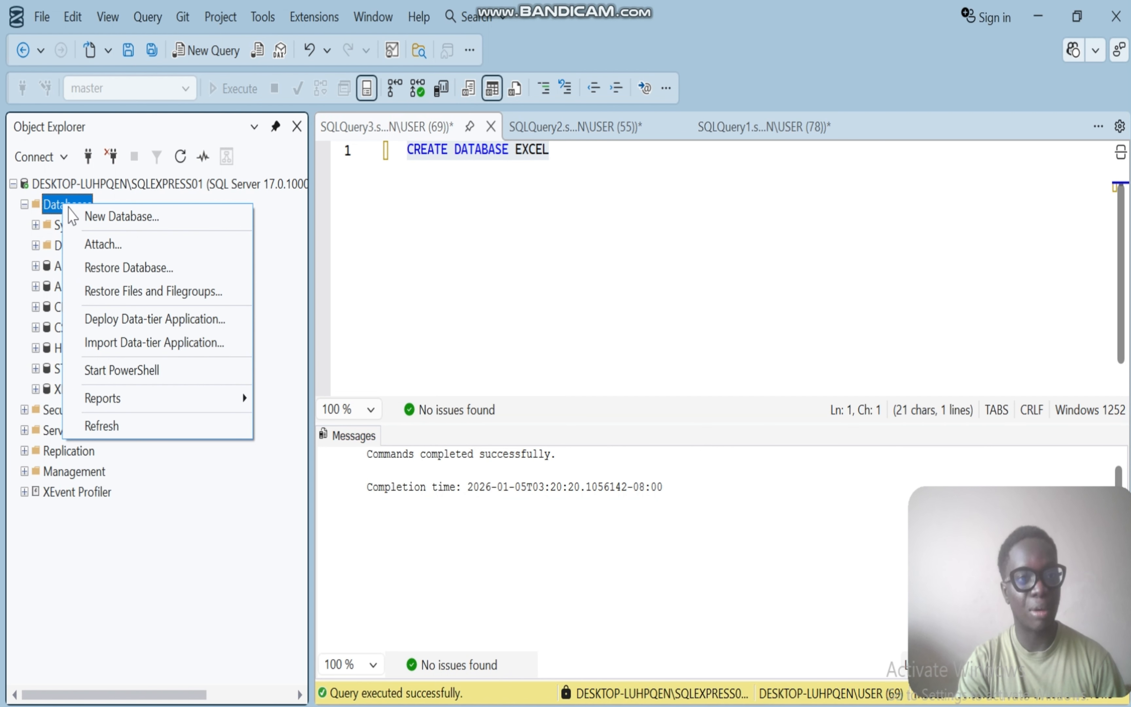
click(101, 426)
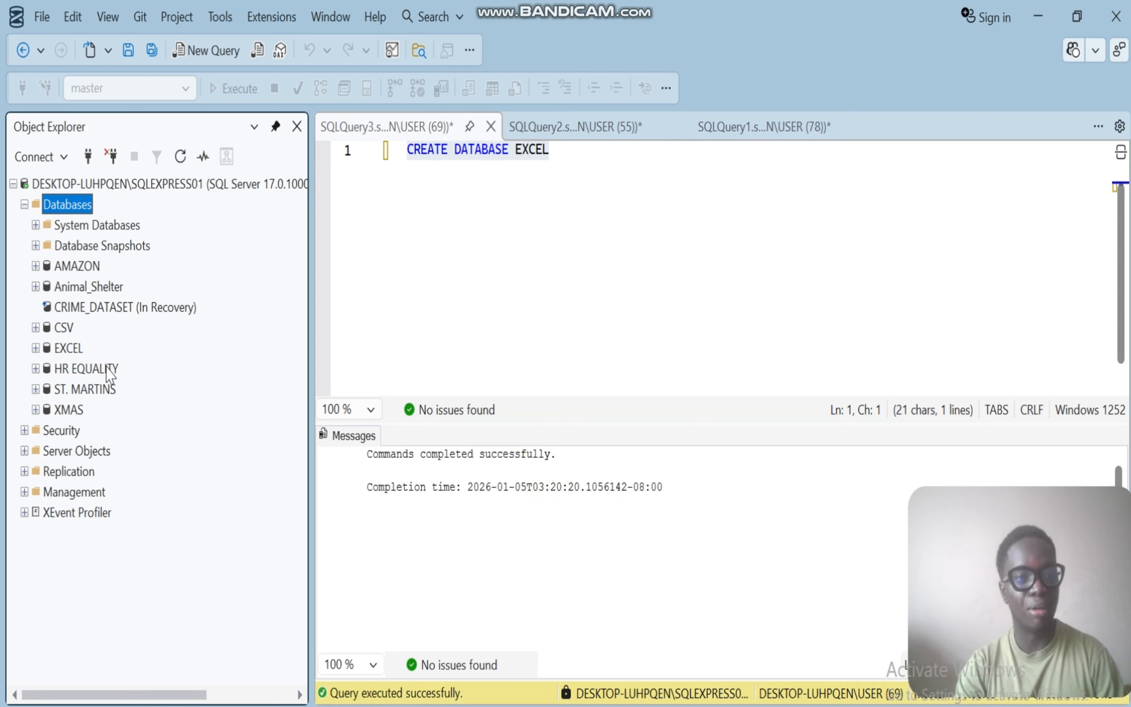
click(71, 350)
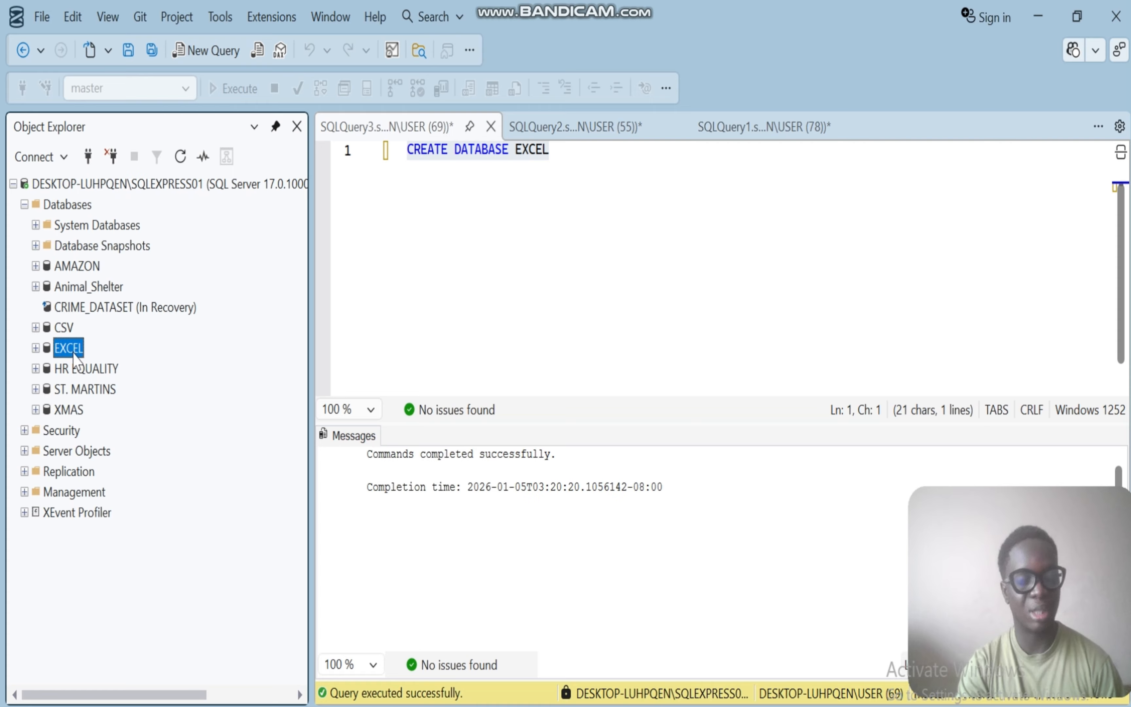
click(761, 515)
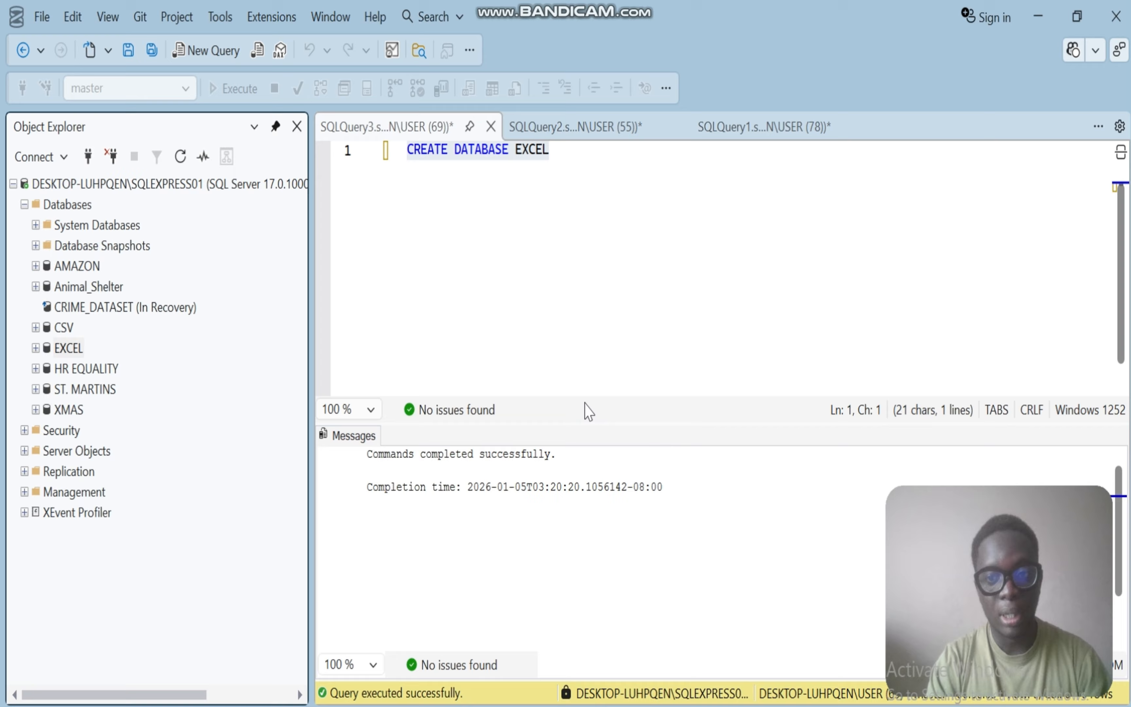
click(70, 353)
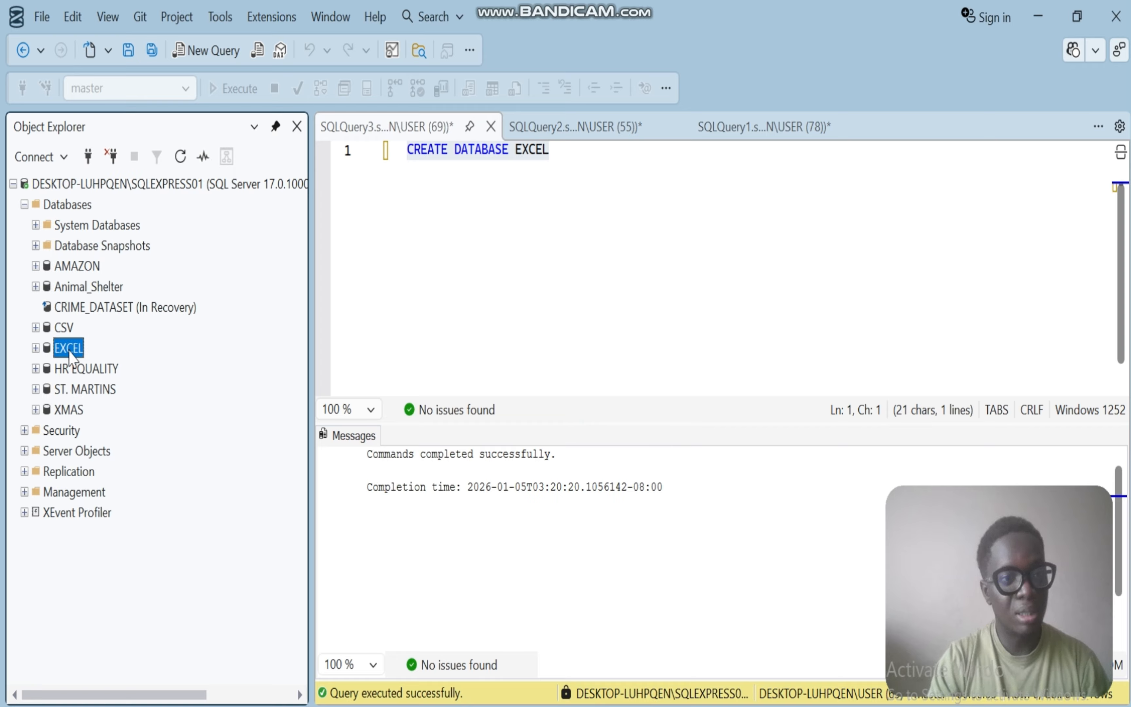
click(70, 351)
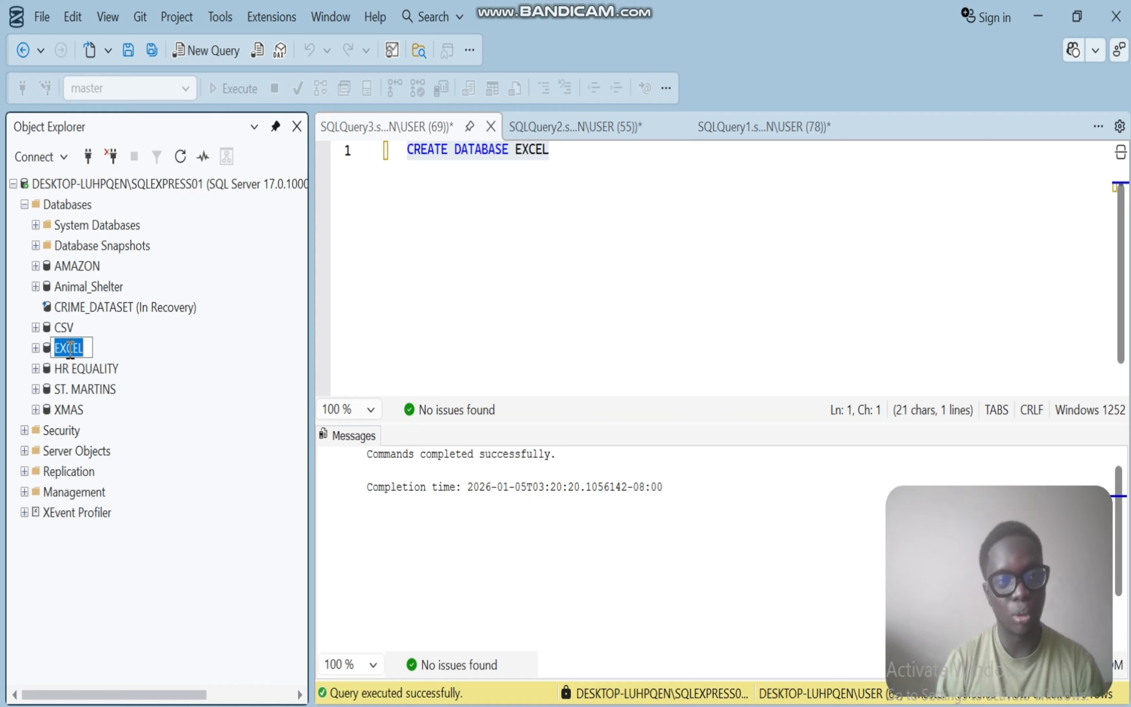
click(91, 372)
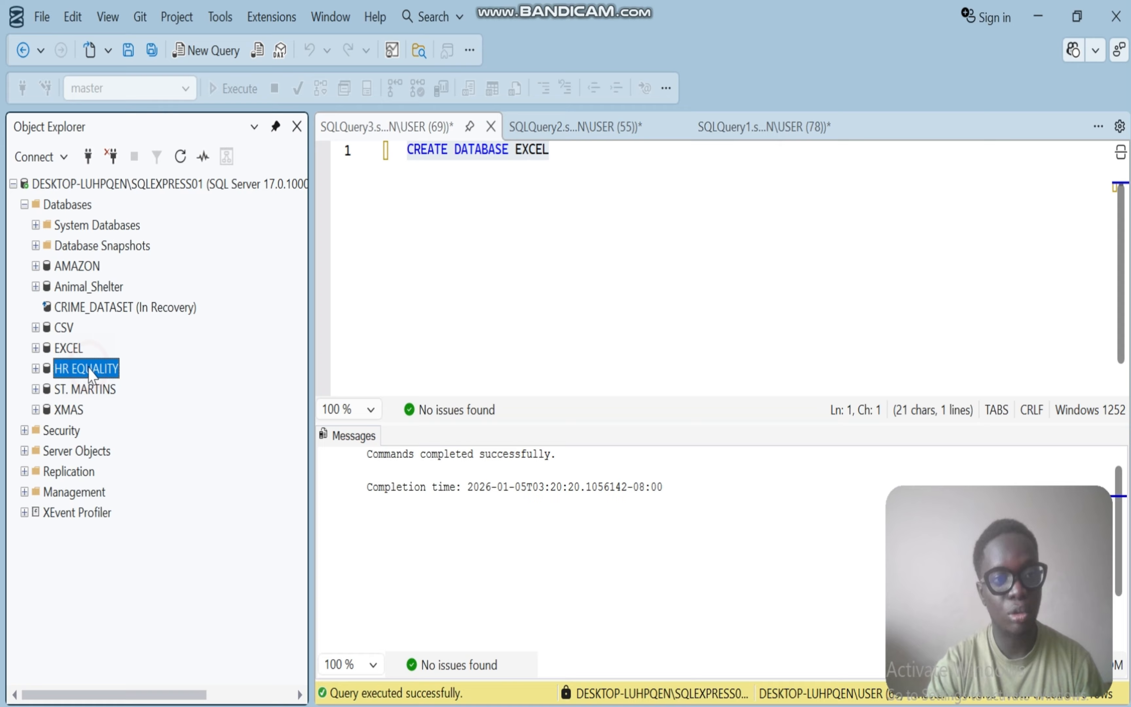
Start the Import Data wizard for the EXCEL database and set the data source to Microsoft Excel.
click(71, 350)
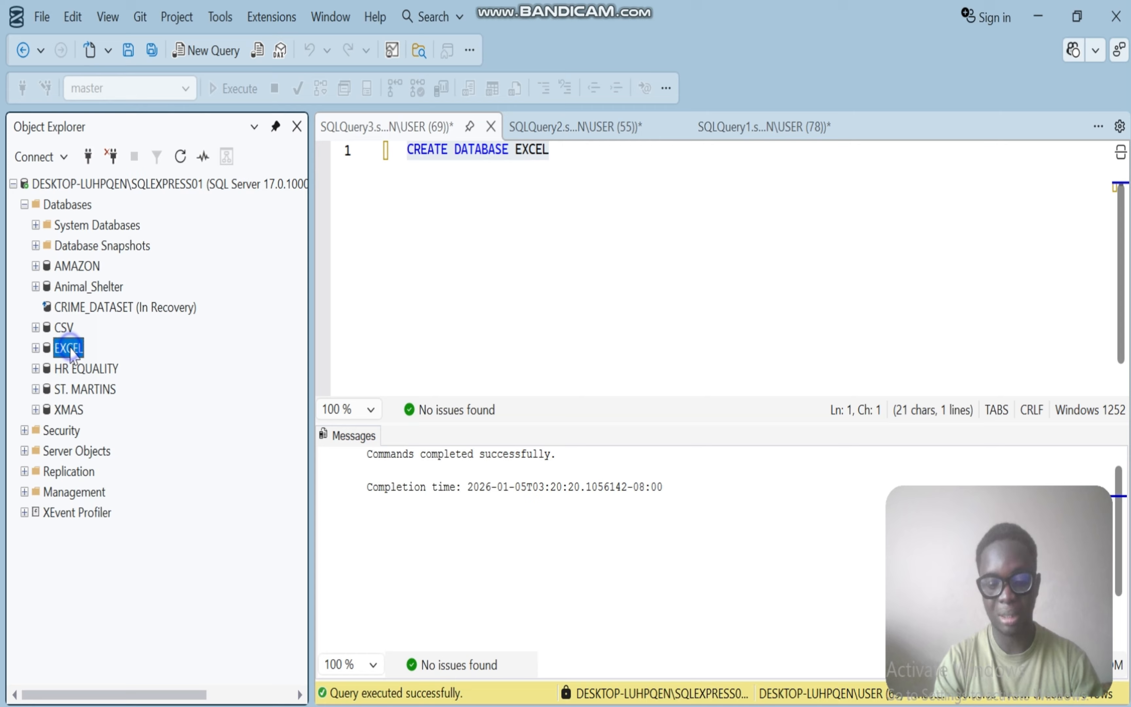
right_click(71, 348)
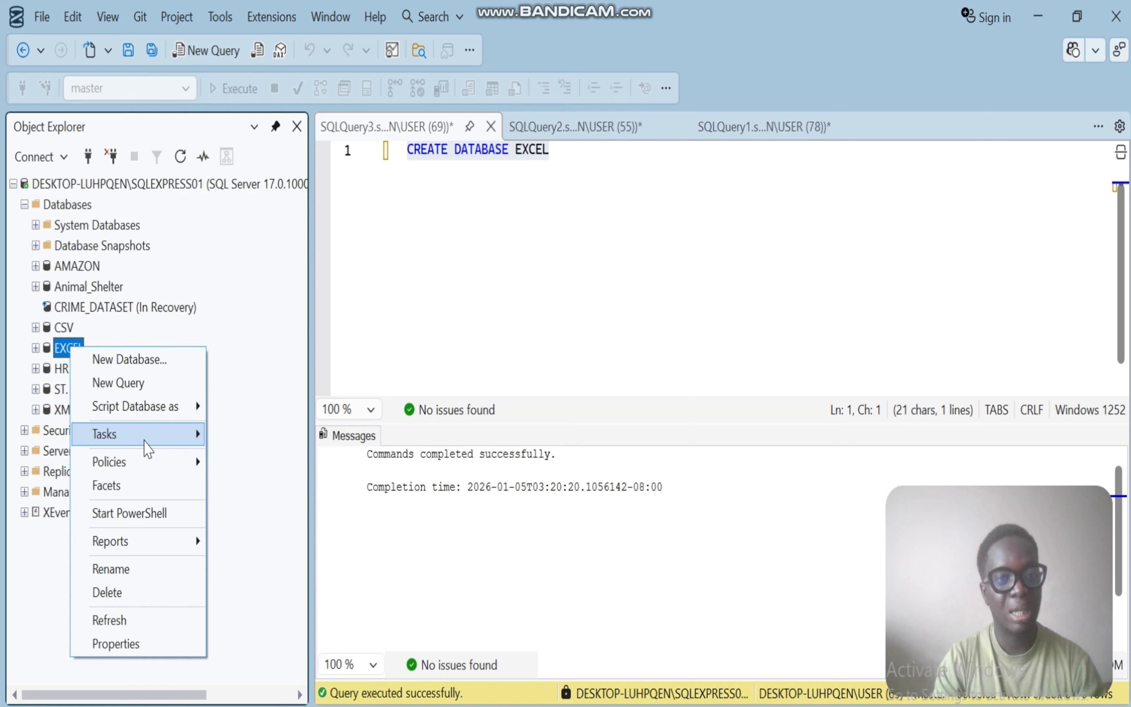
mouse_move(147, 448)
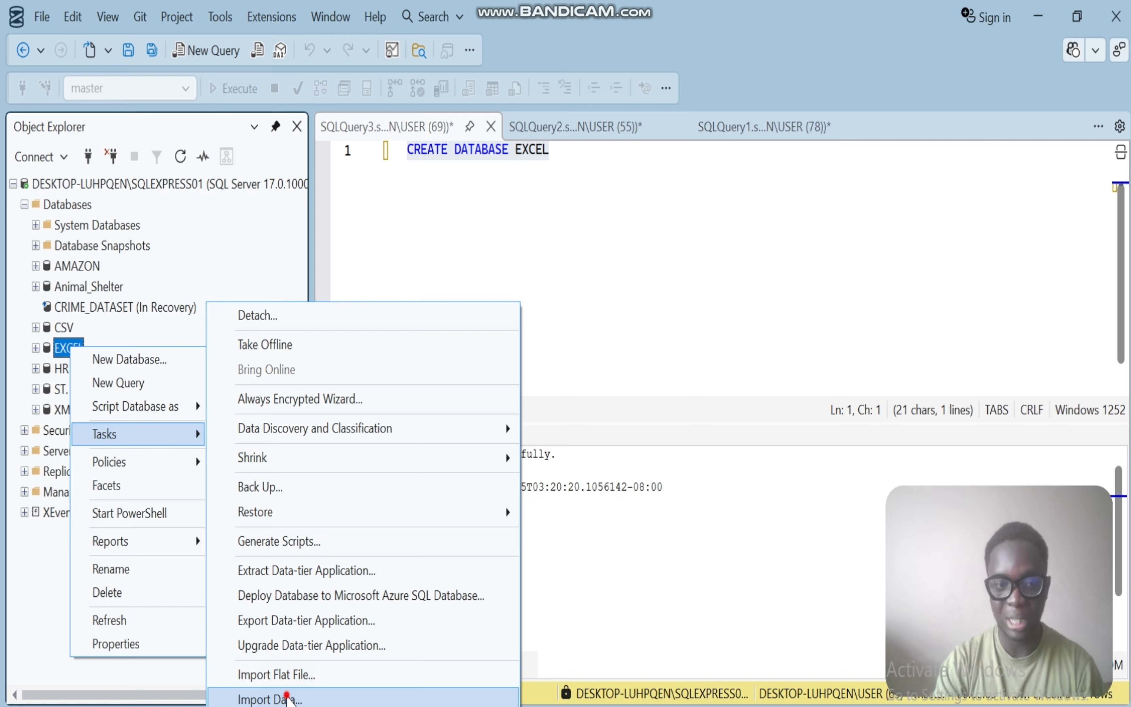
click(287, 699)
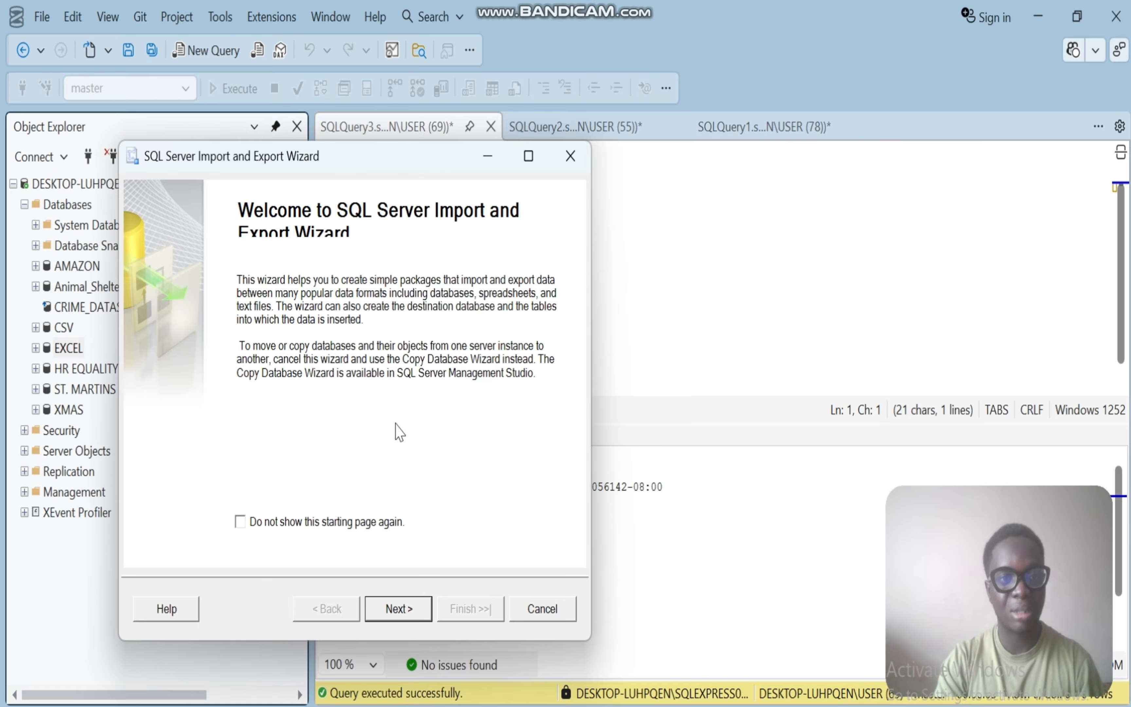
click(392, 608)
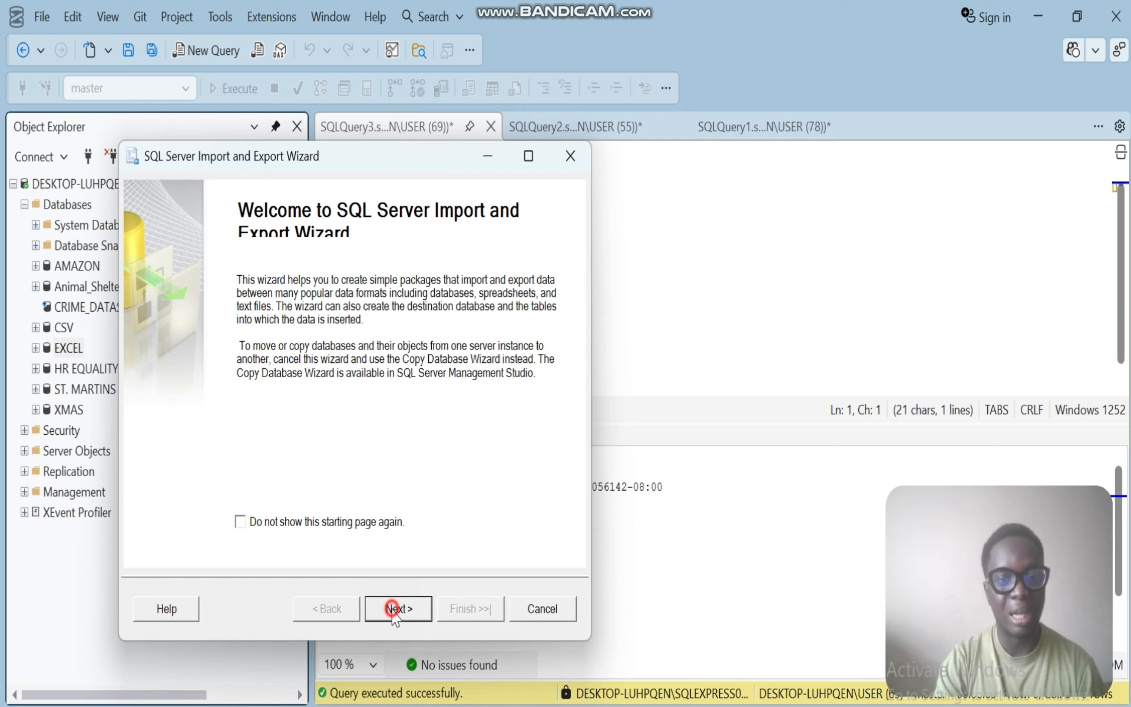
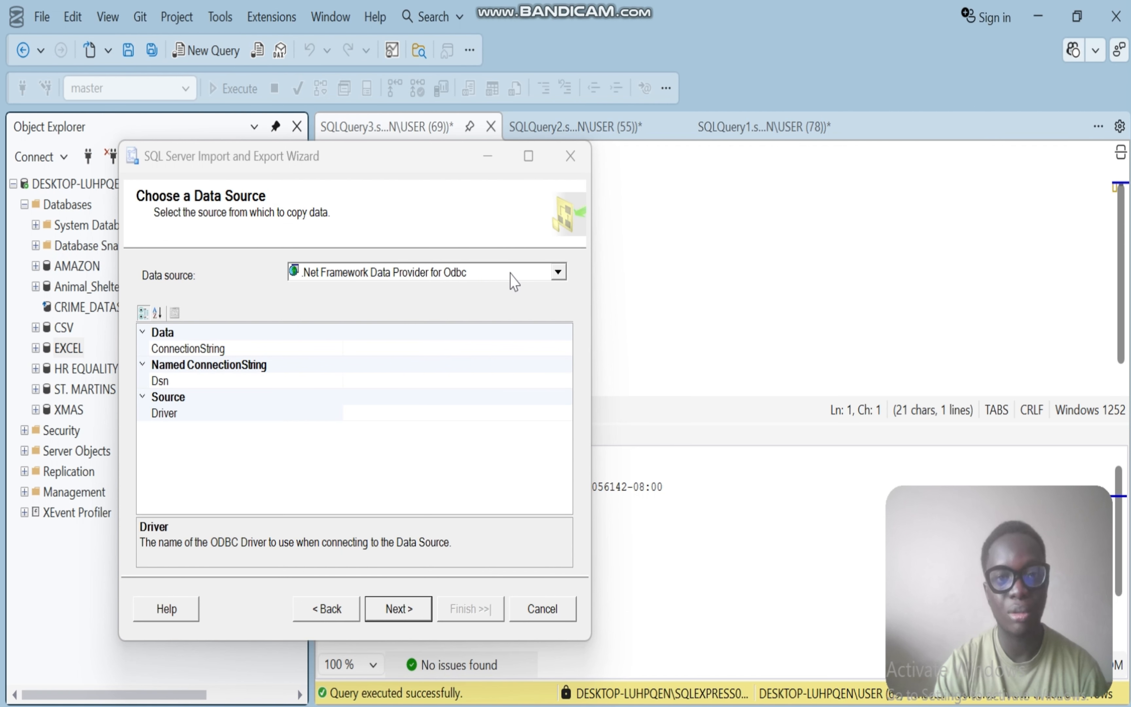
click(558, 272)
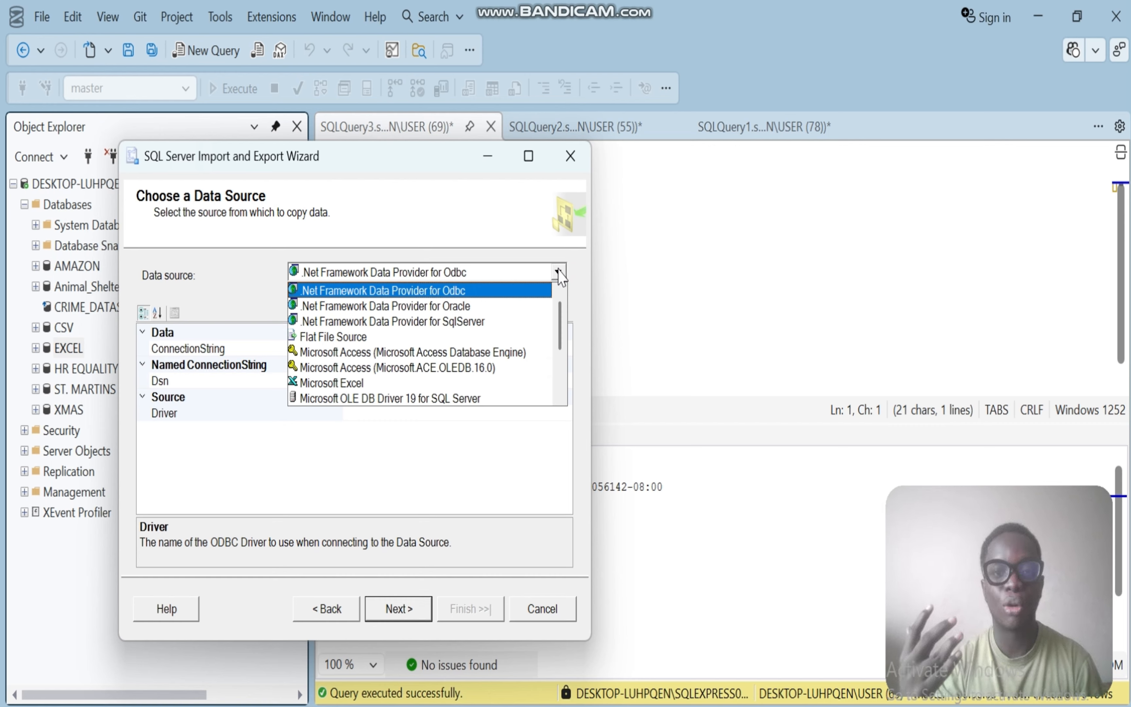
click(351, 385)
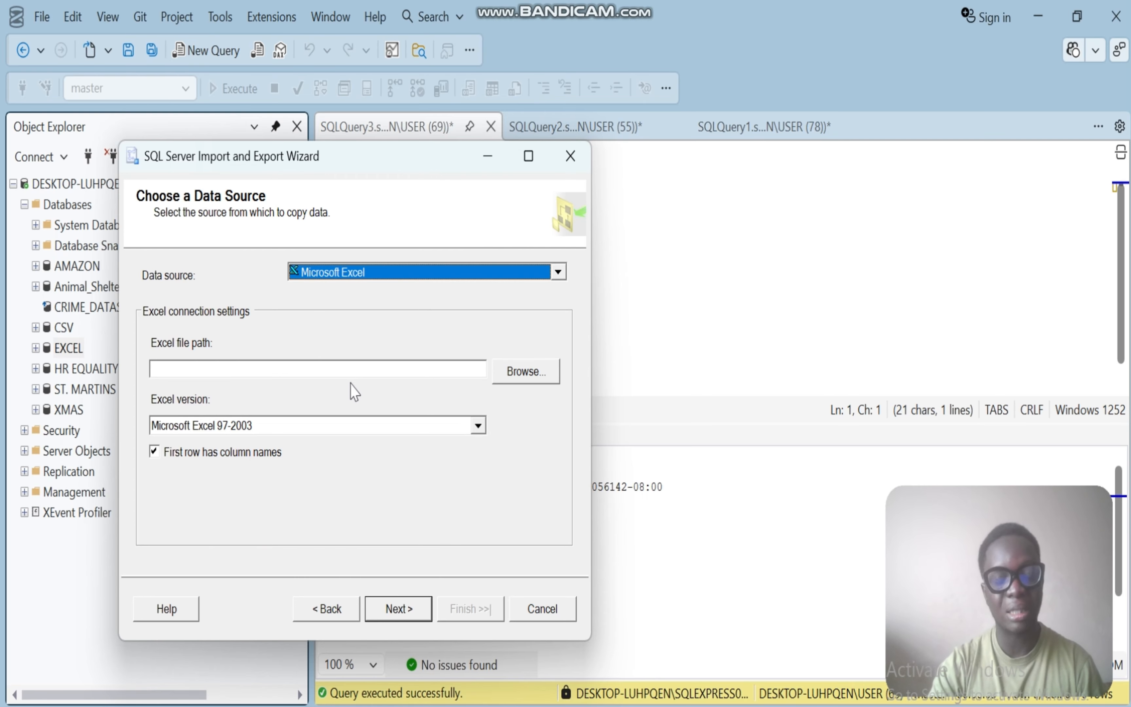
Choose EXERCISE from the NEW DATA FOR EXCEL folder in Downloads as the source file and accept the Excel connection settings.
click(535, 372)
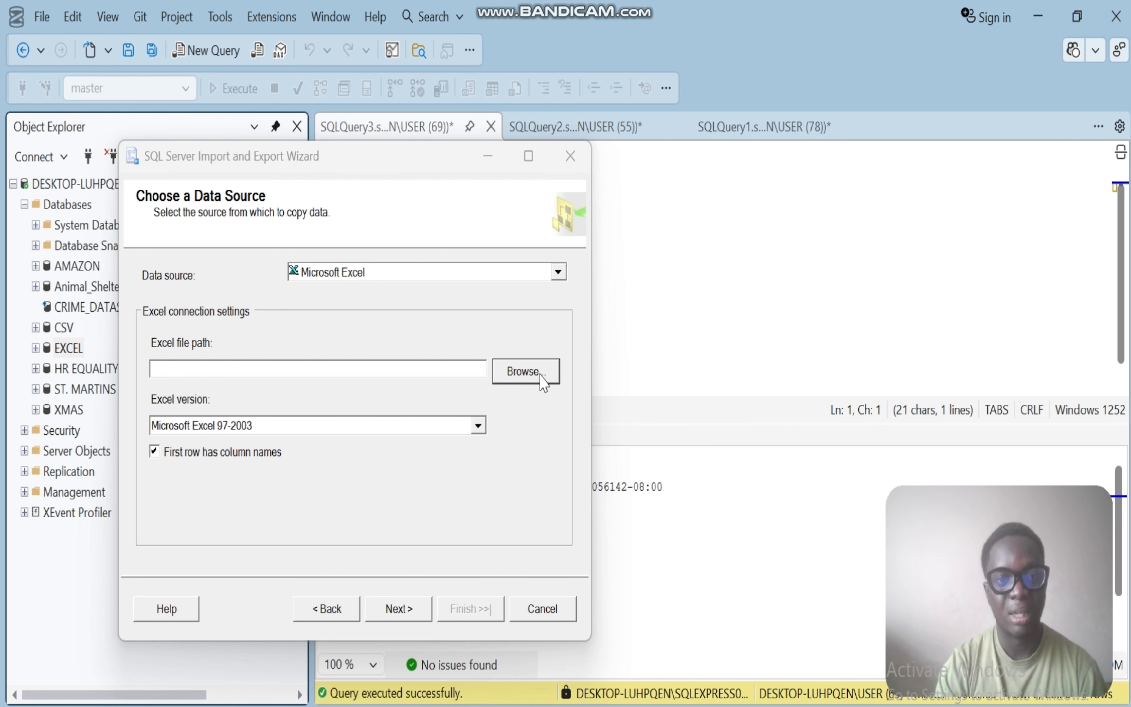
click(542, 381)
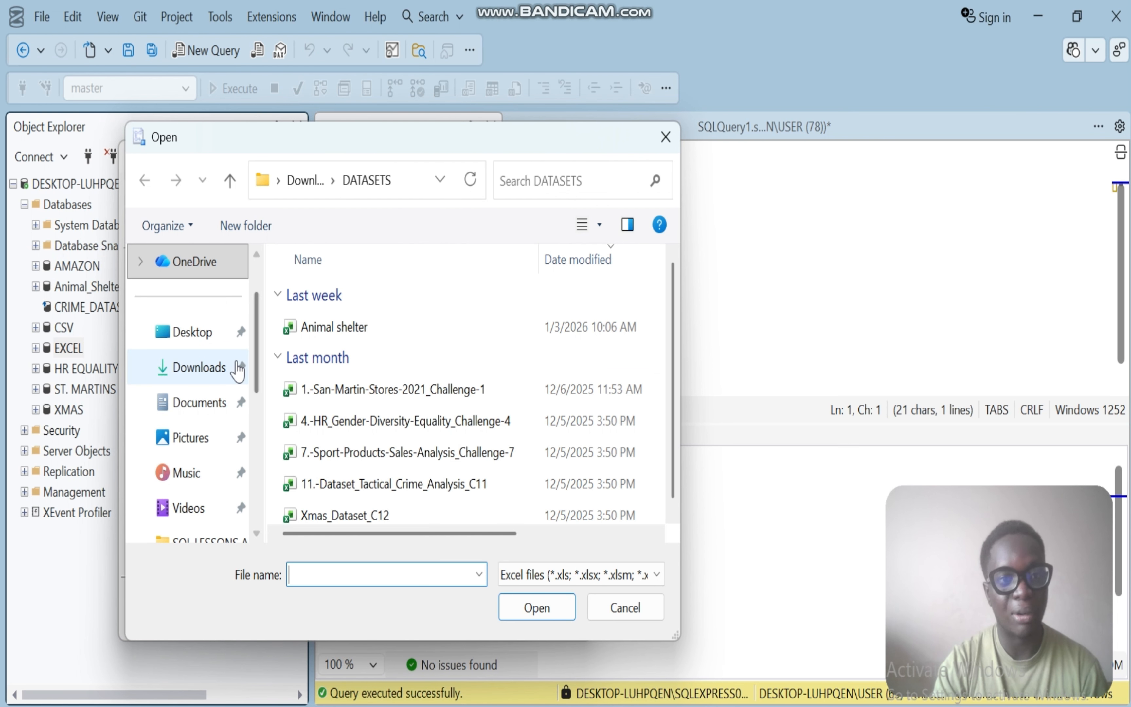
click(202, 380)
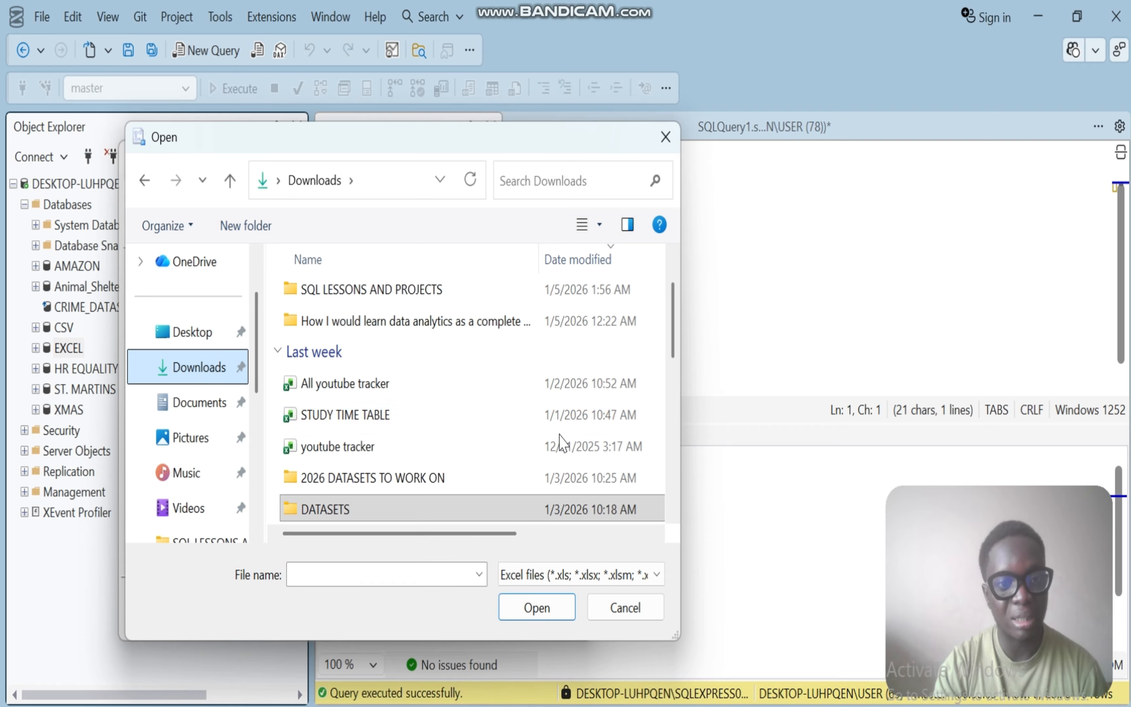
drag(674, 328, 677, 279)
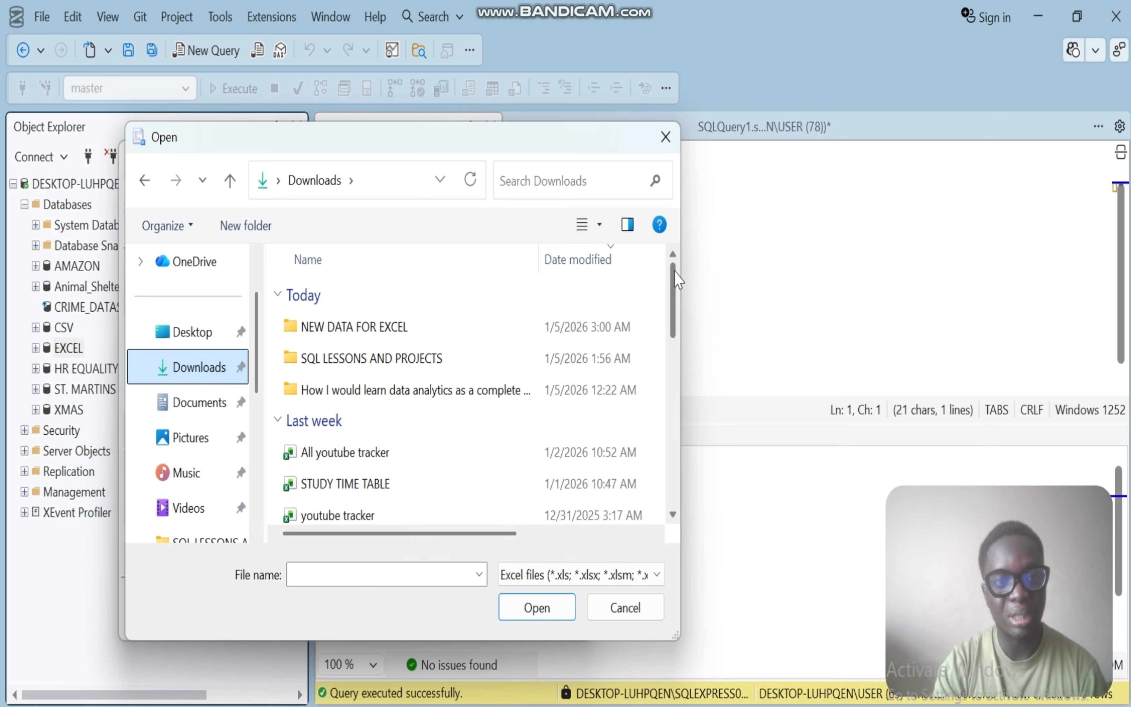
click(397, 326)
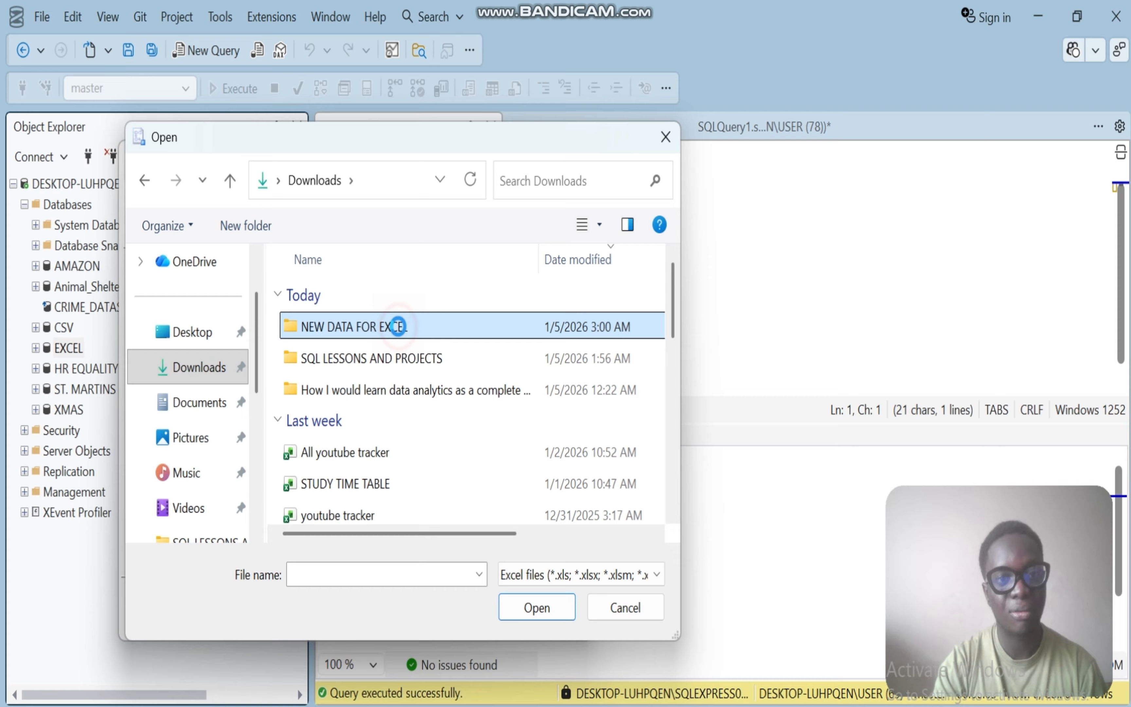
double_click(397, 326)
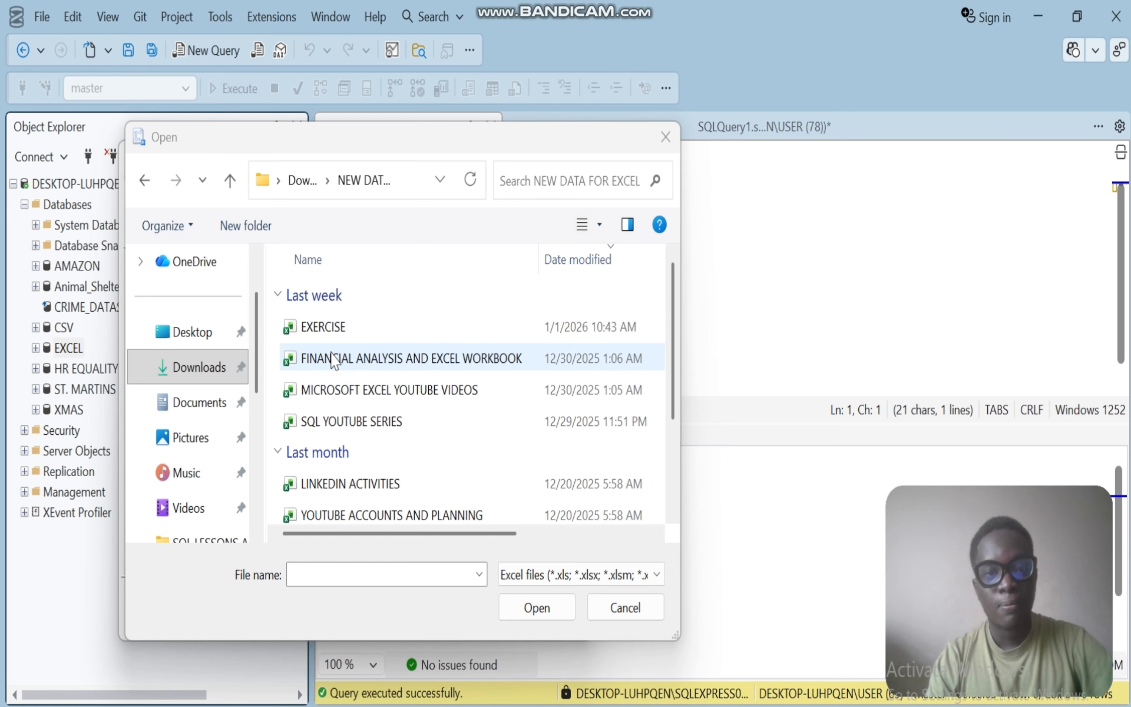
click(325, 326)
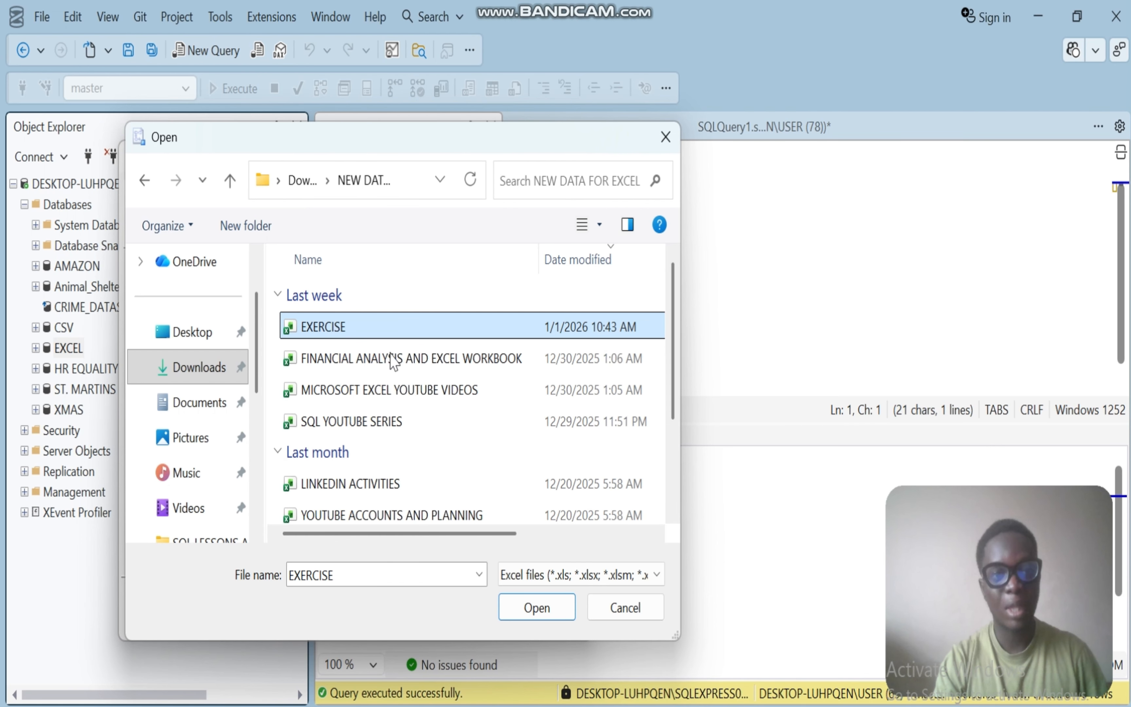
click(537, 607)
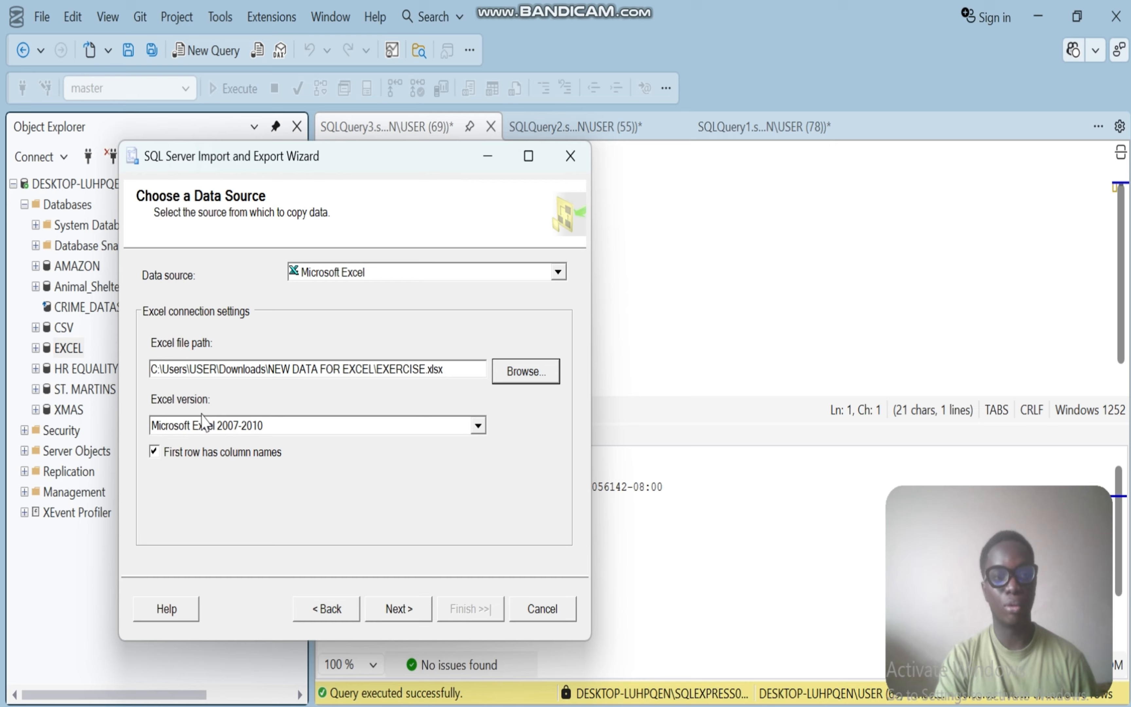
click(399, 608)
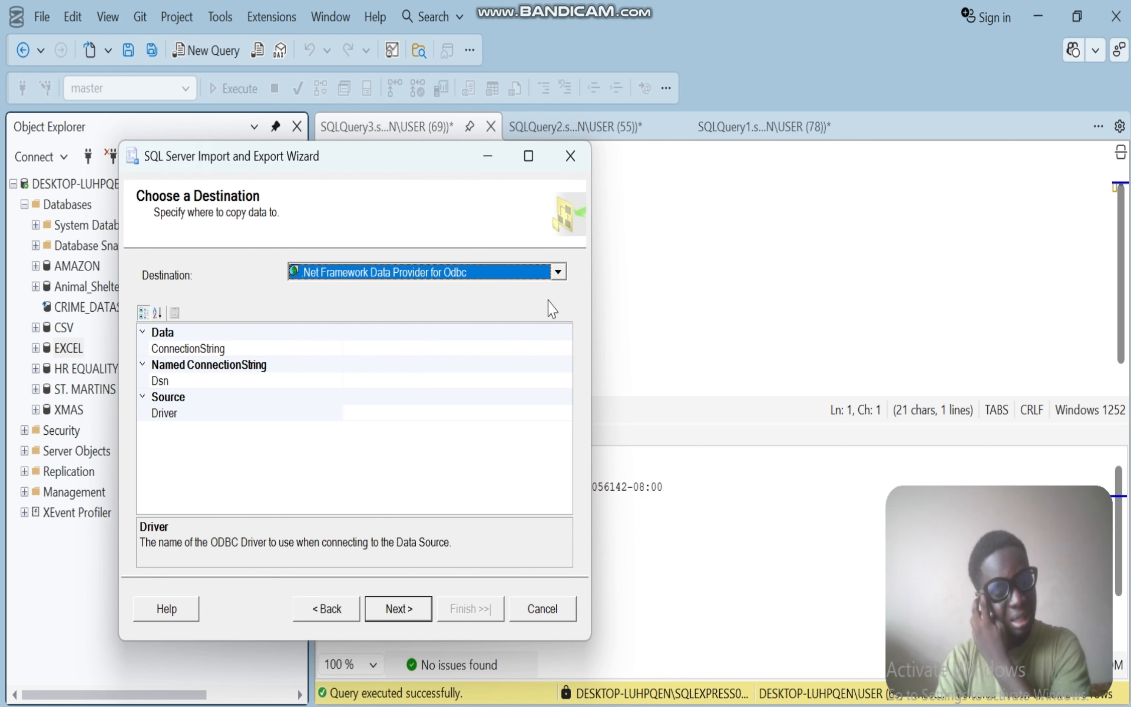
Set the destination to Microsoft OLE DB Provider for SQL Server and accept the server, Windows Authentication and EXCEL database.
click(559, 275)
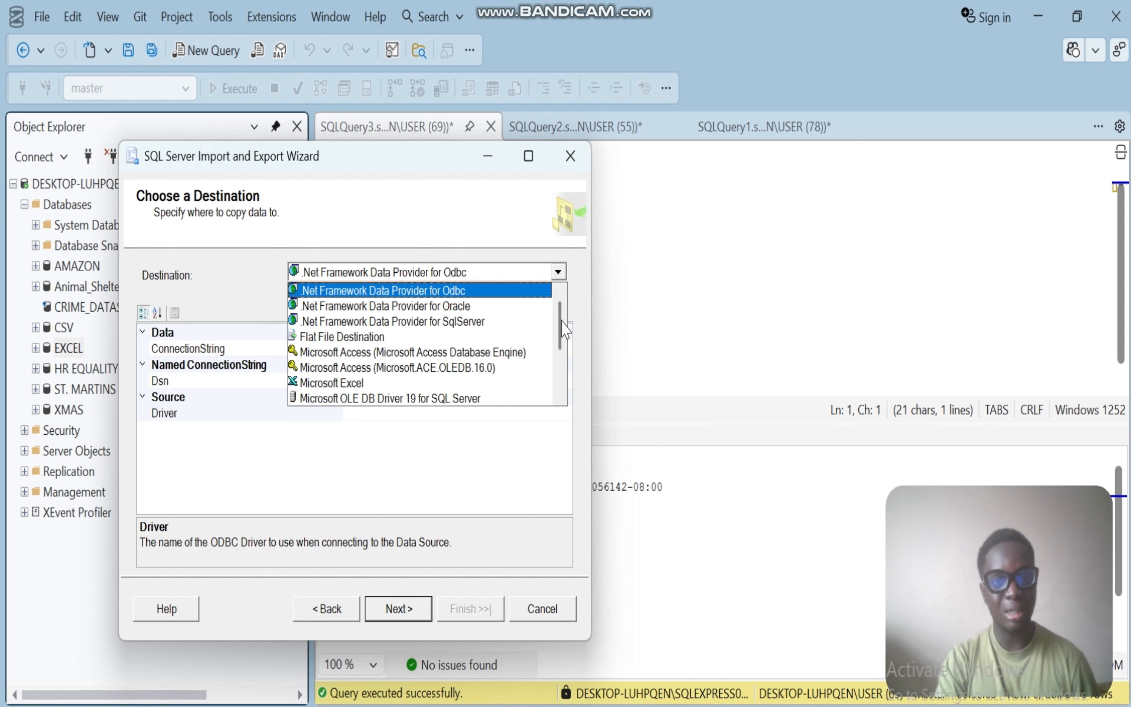
drag(560, 316, 568, 404)
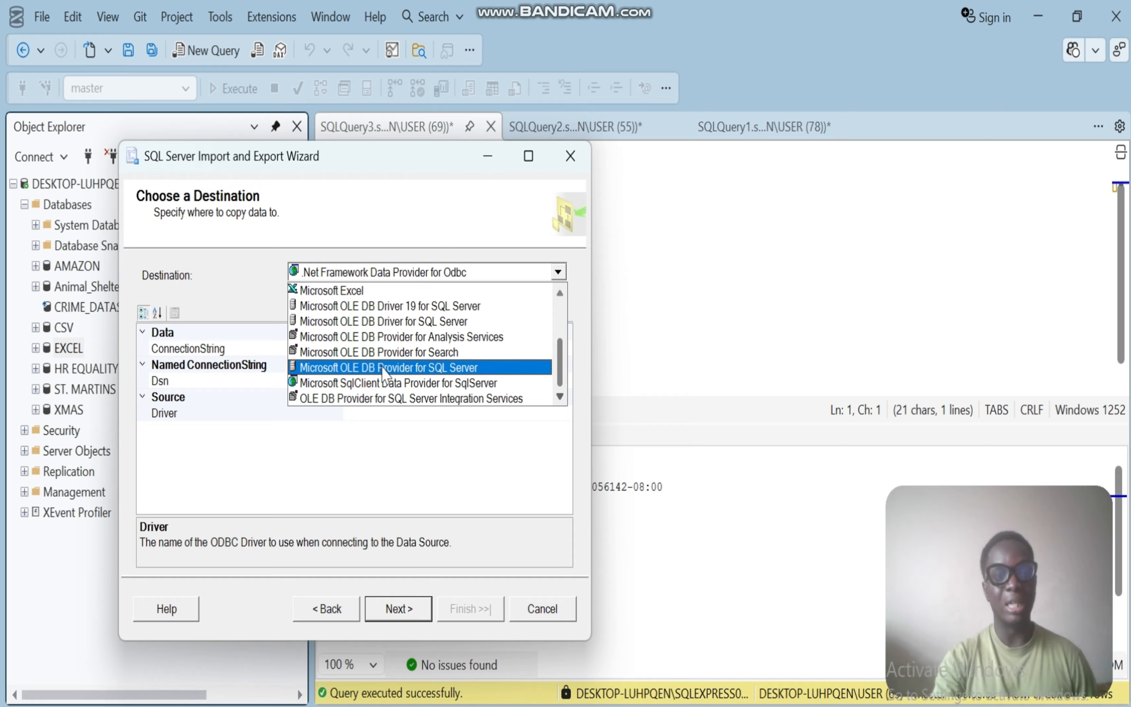
click(435, 369)
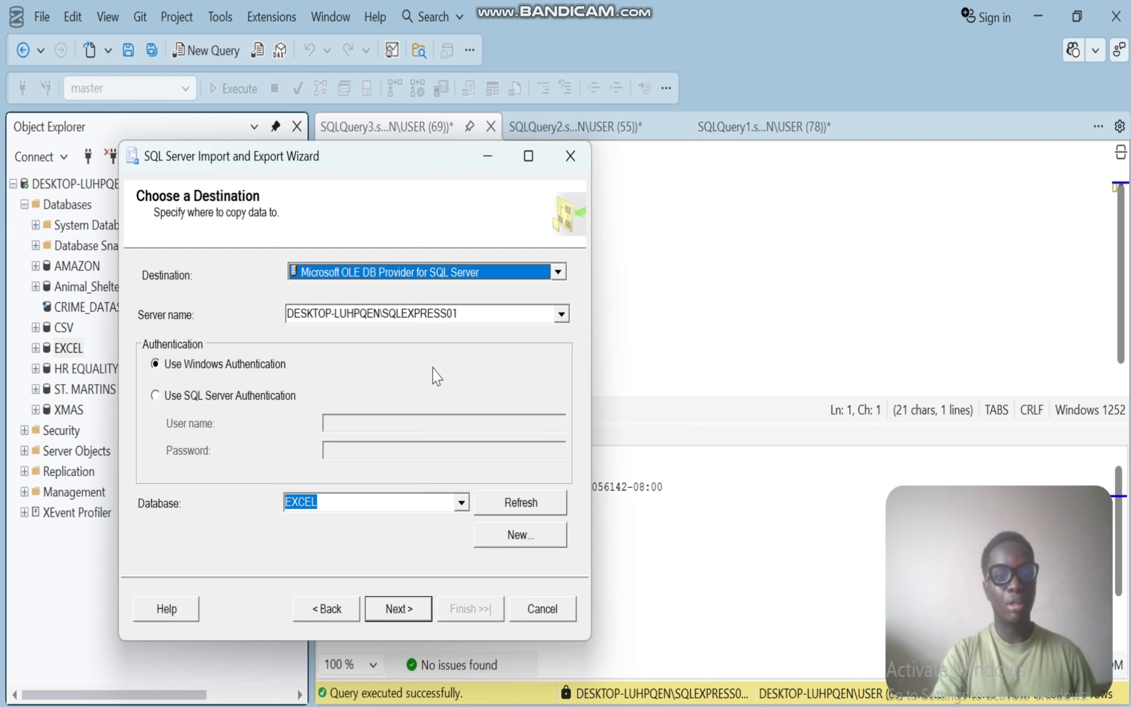
click(398, 609)
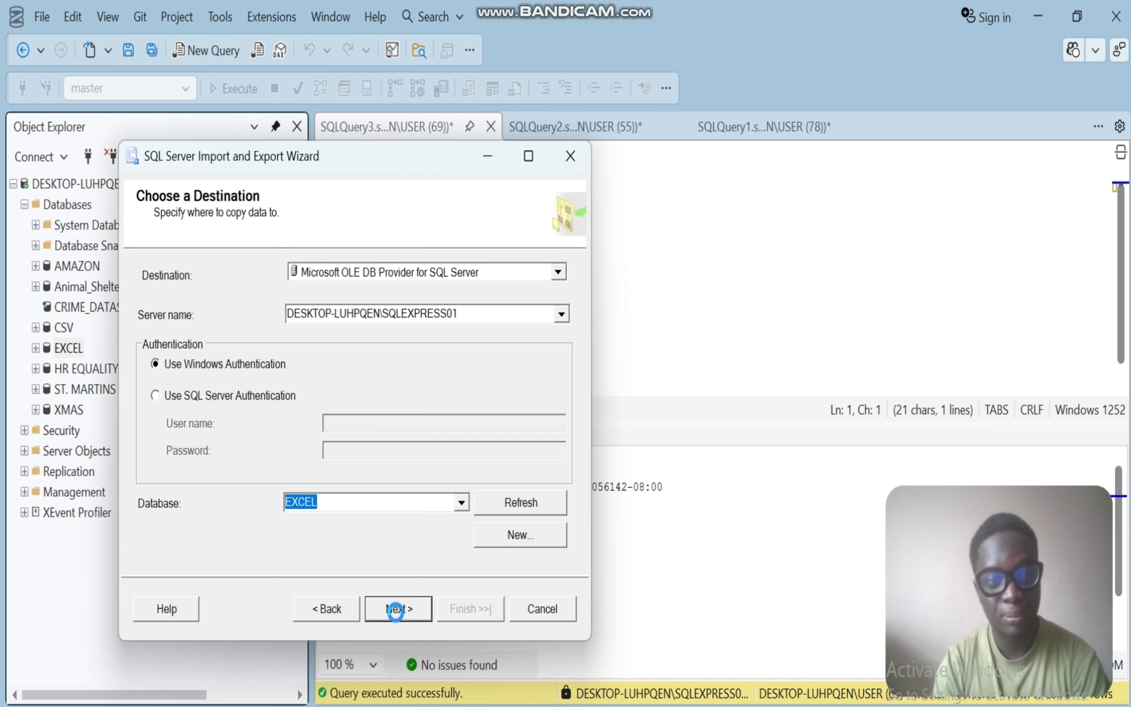
click(396, 609)
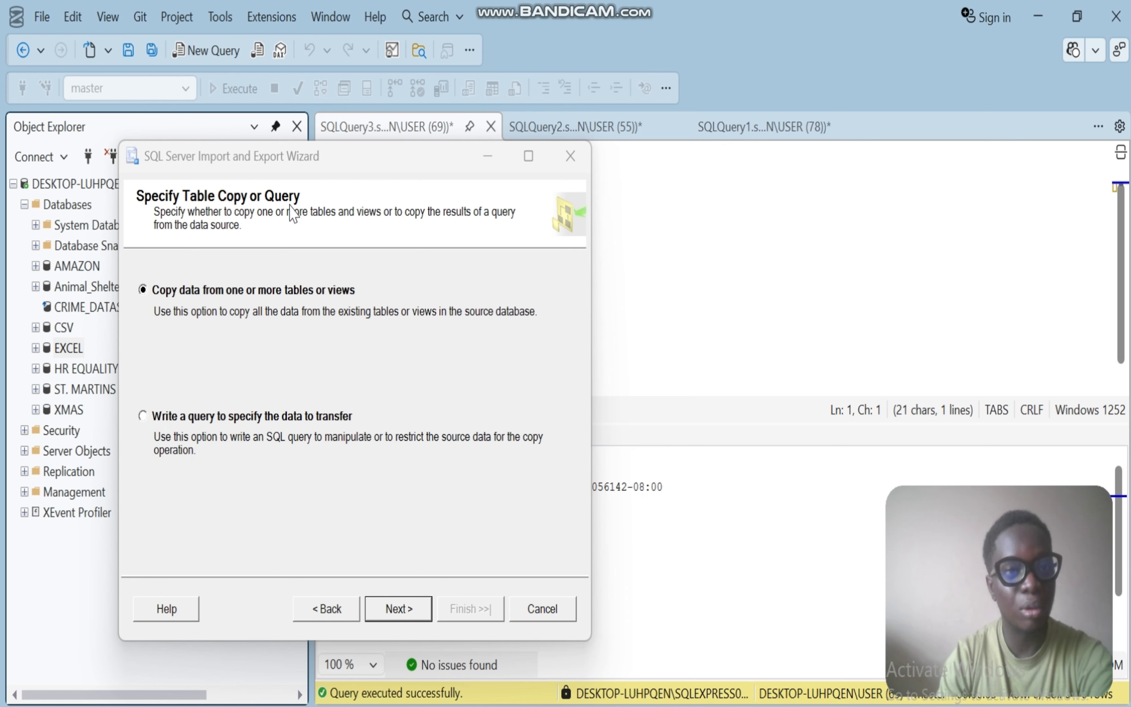
Choose to copy data from tables, select both the 2025$ and 2026$ source sheets, and preview the 2026$ data.
click(404, 610)
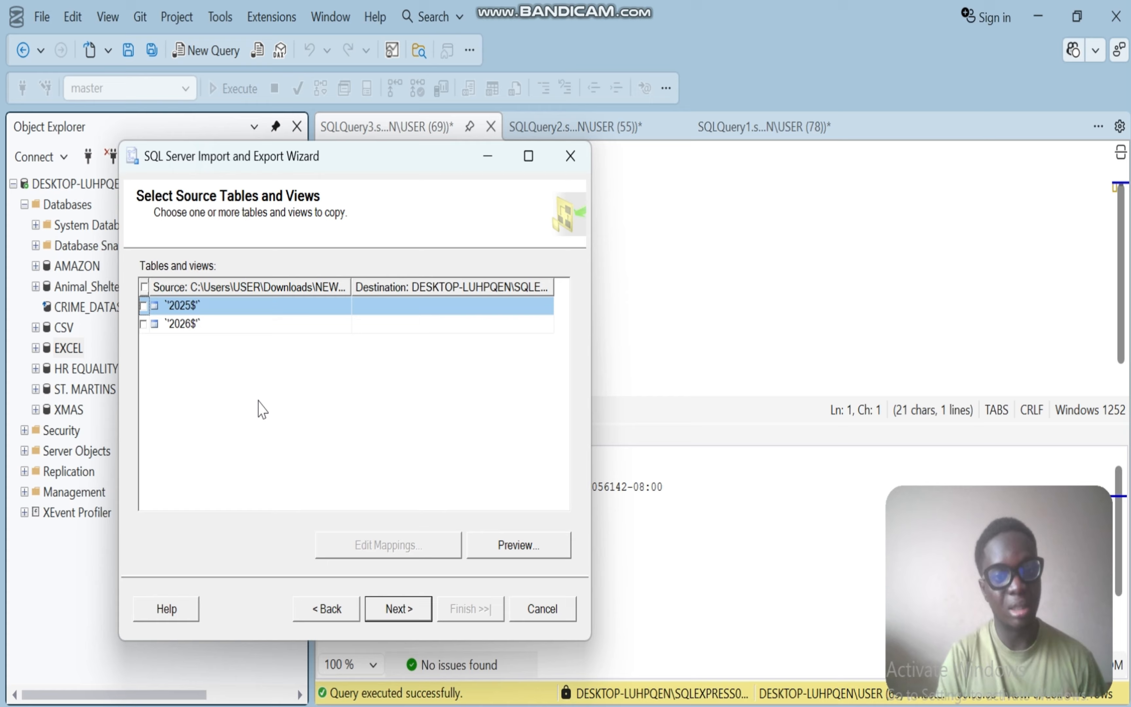
click(144, 306)
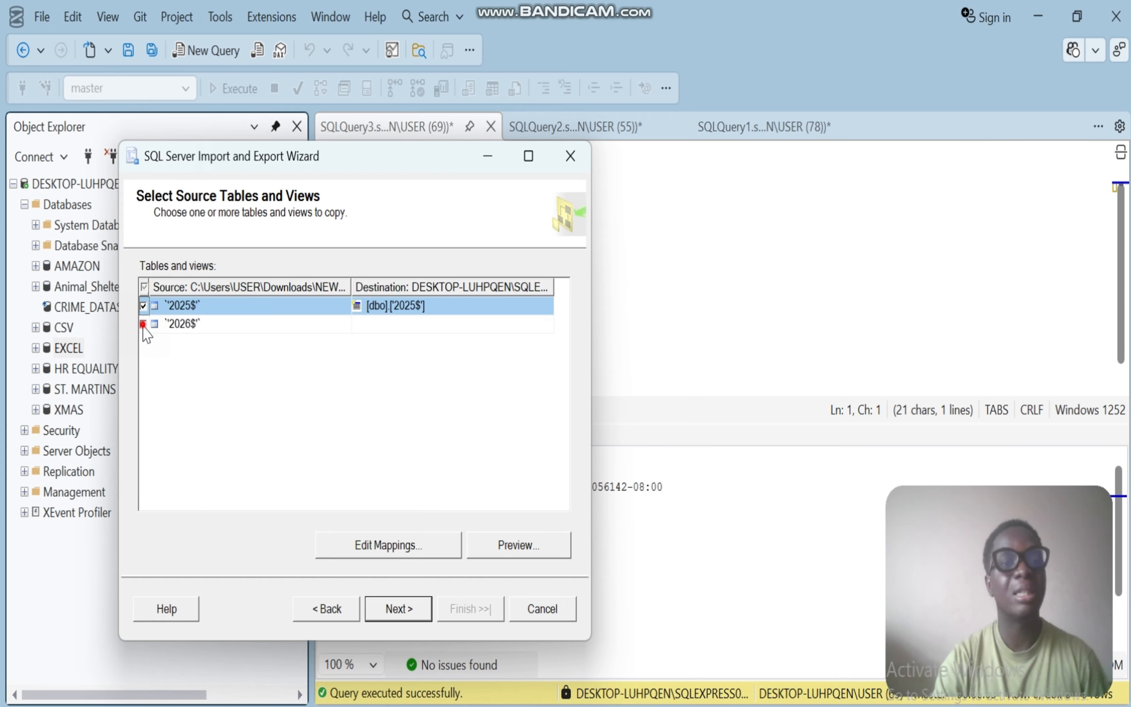
click(144, 323)
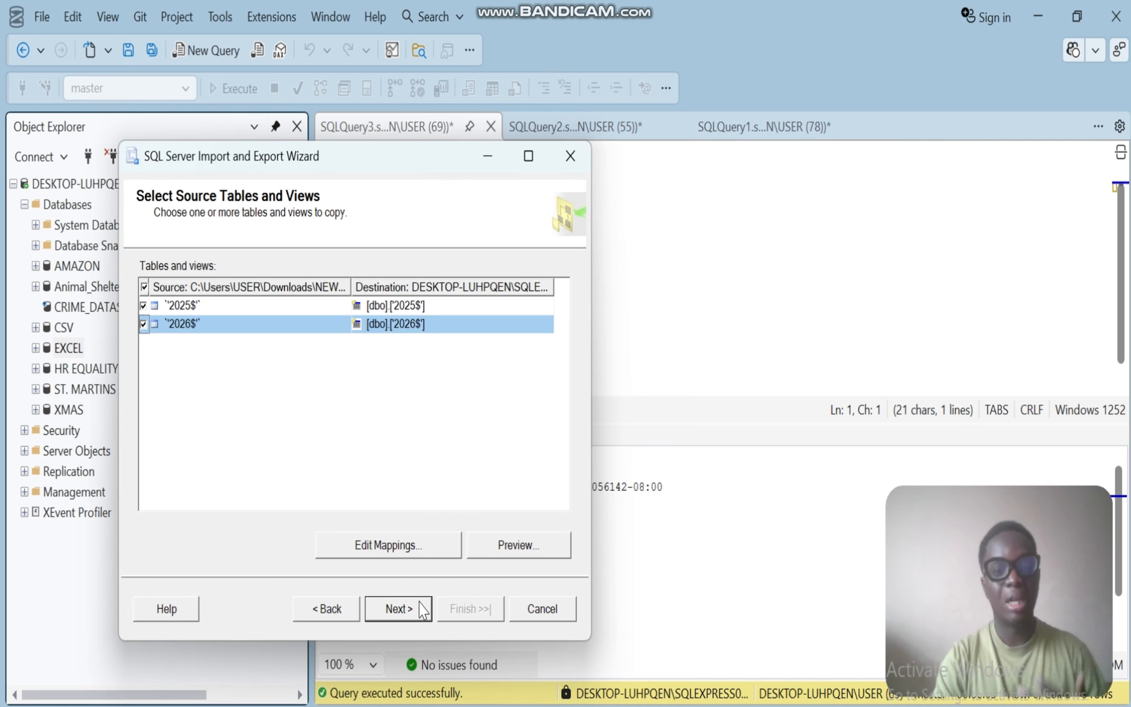
click(516, 551)
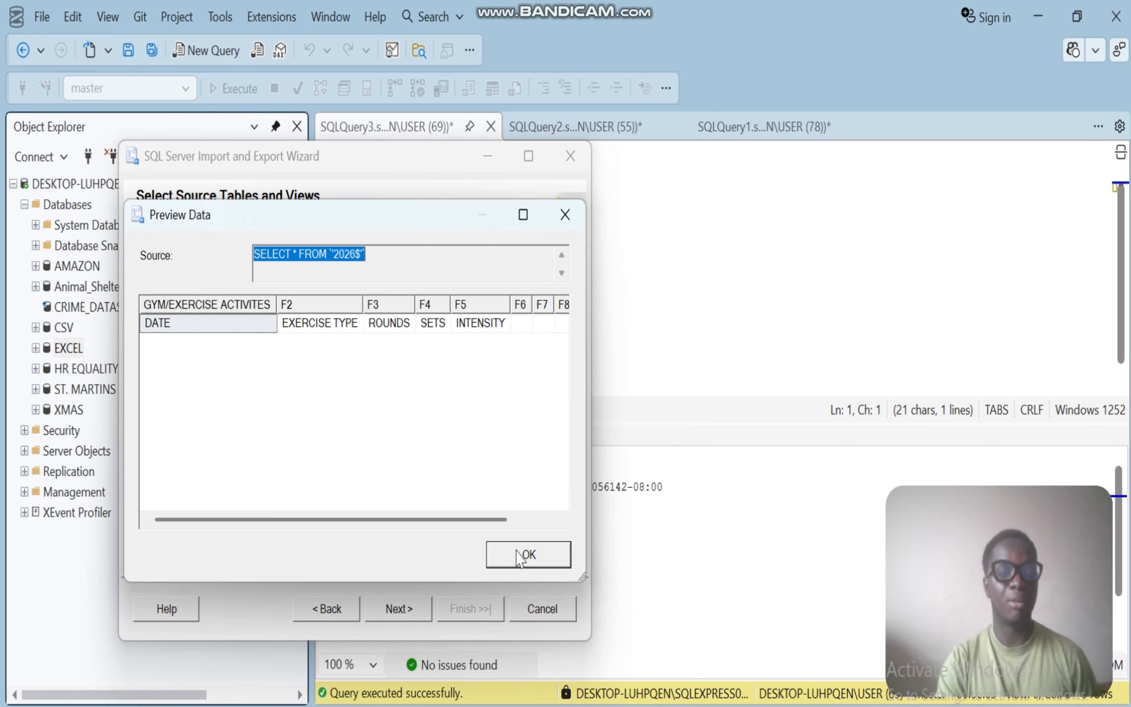
click(538, 557)
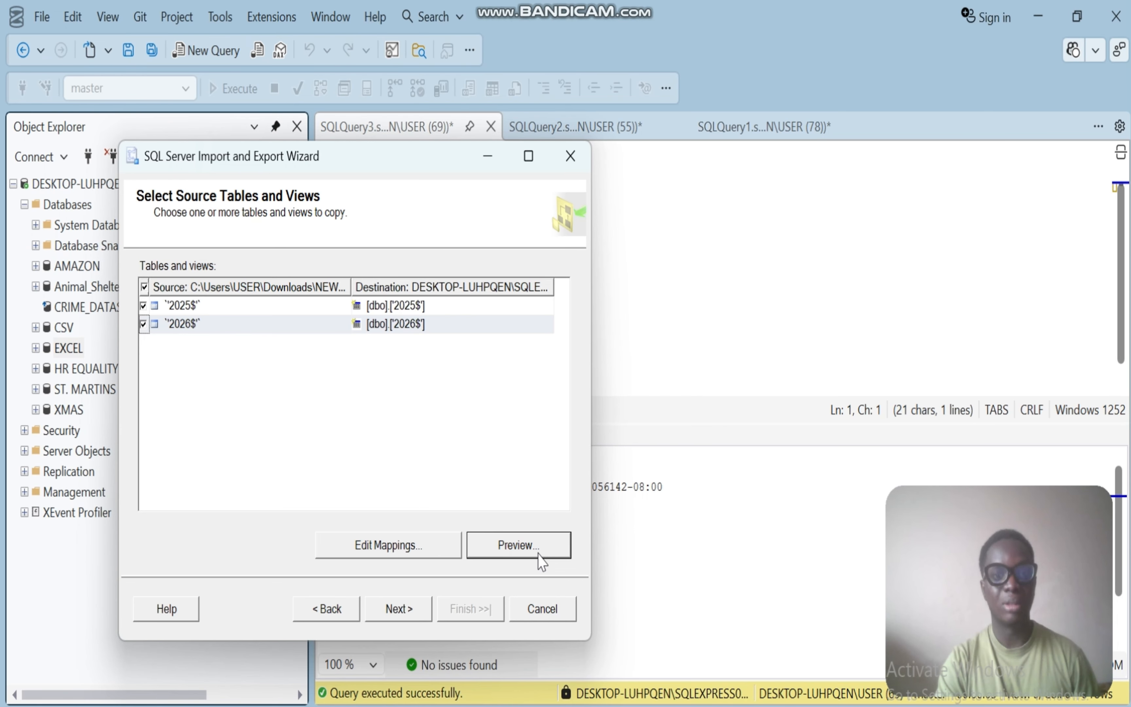
Run the import package immediately without saving an SSIS package, review the execution details, and close the wizard.
click(386, 610)
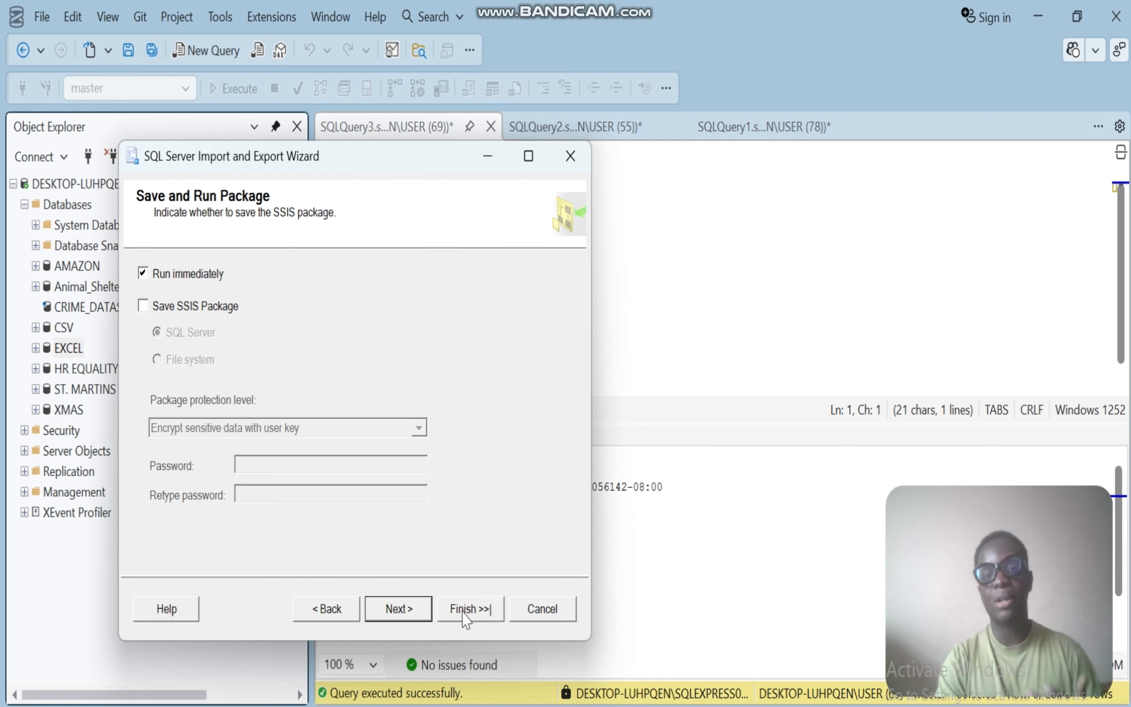
click(393, 607)
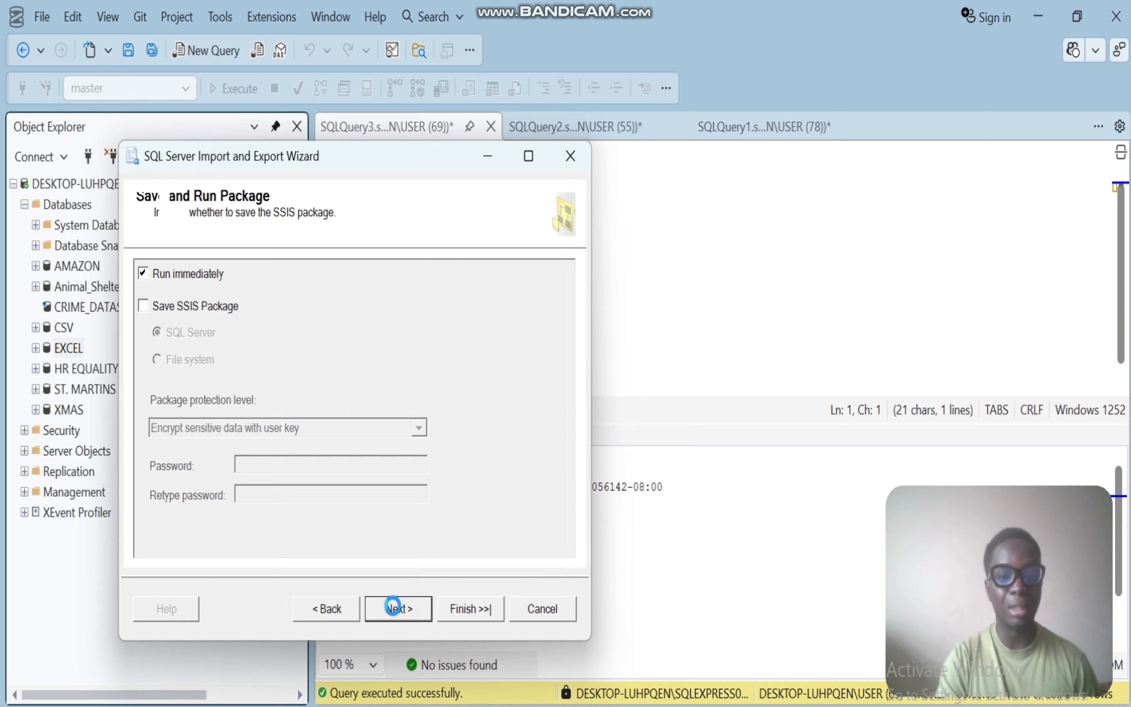
click(486, 608)
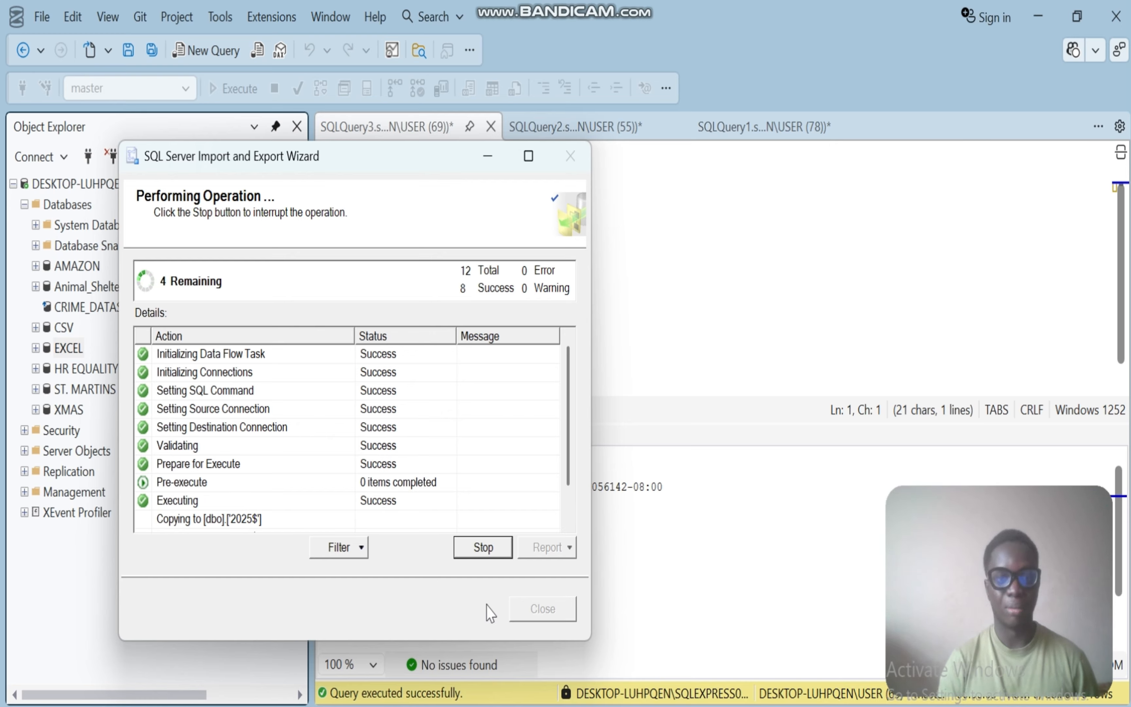
click(567, 434)
drag(566, 434, 570, 511)
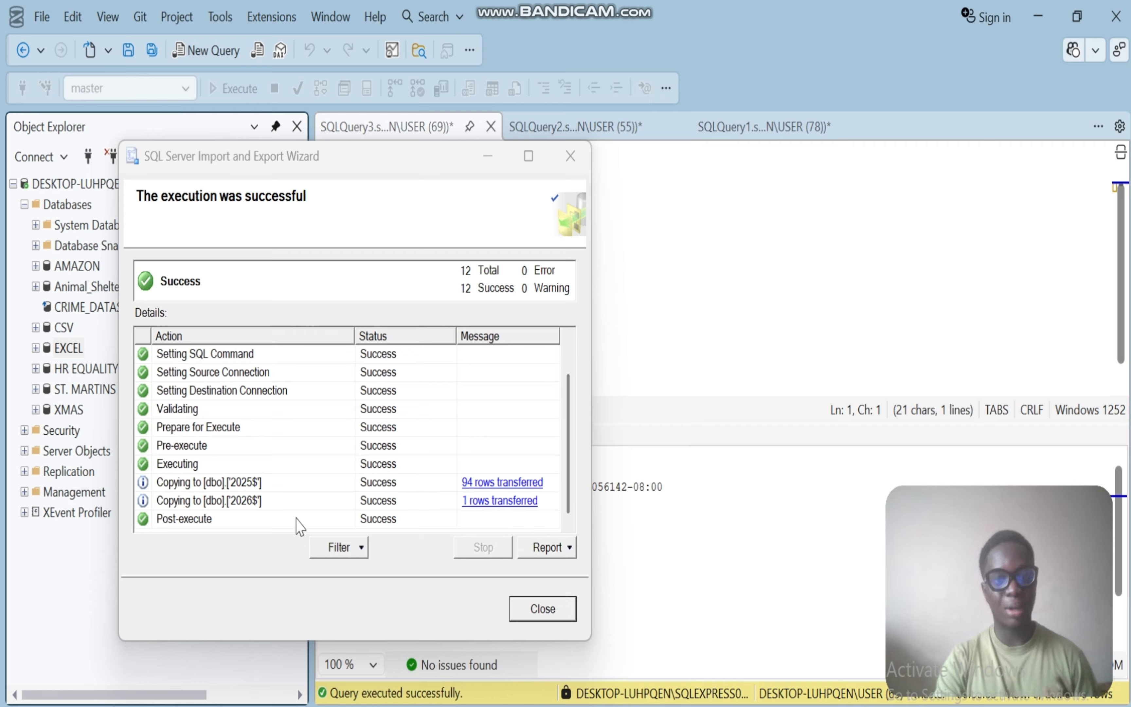
click(545, 608)
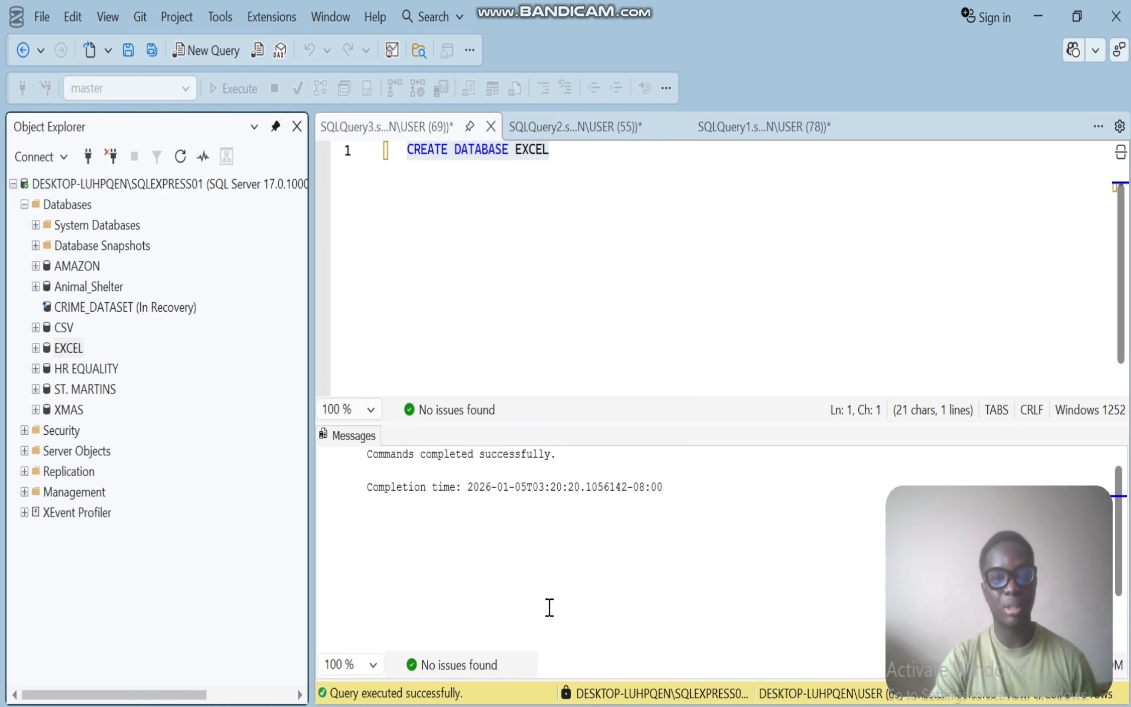
Refresh the server's Databases list.
click(64, 208)
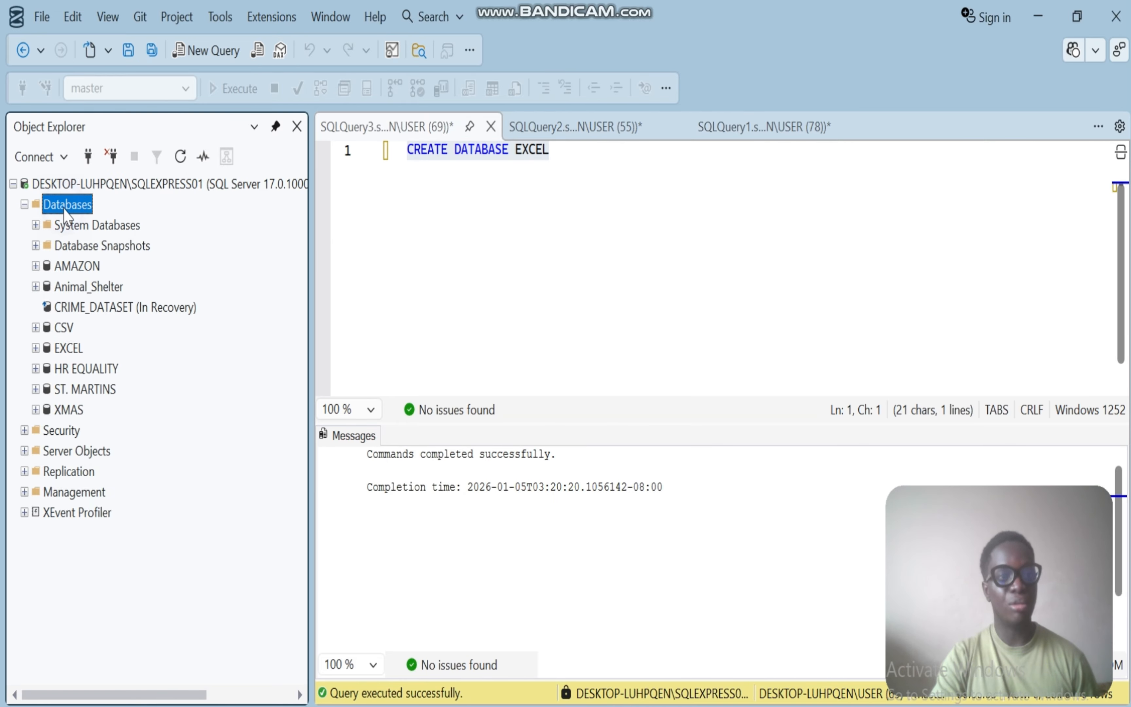
right_click(64, 210)
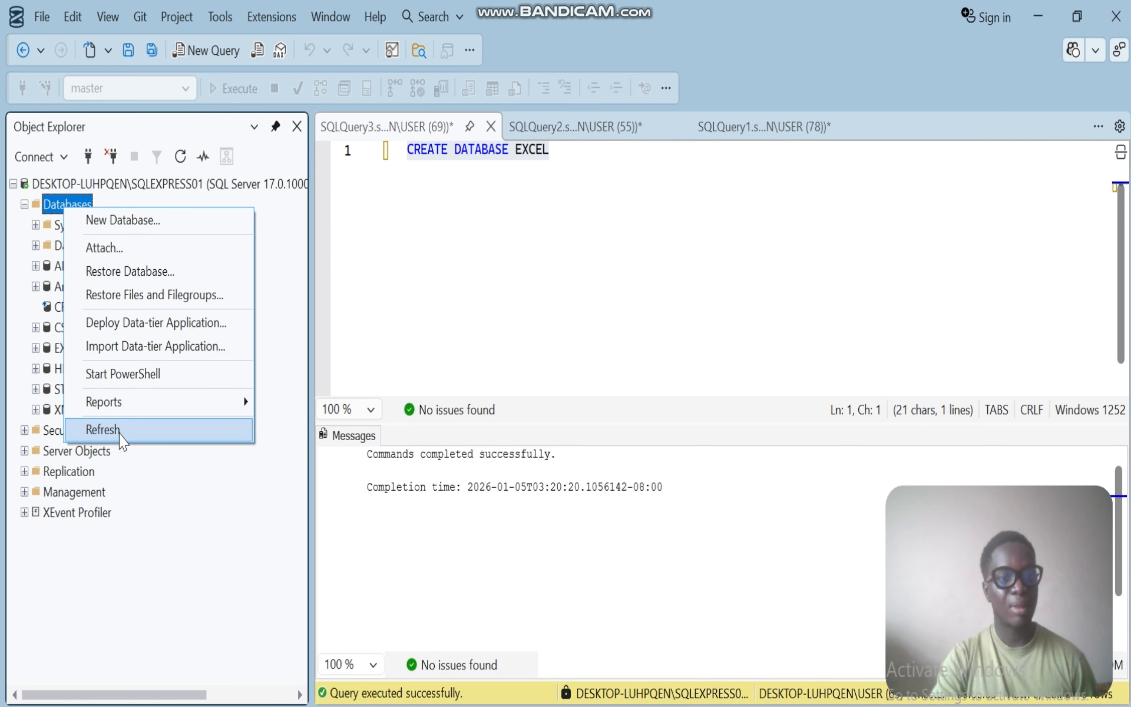
click(112, 428)
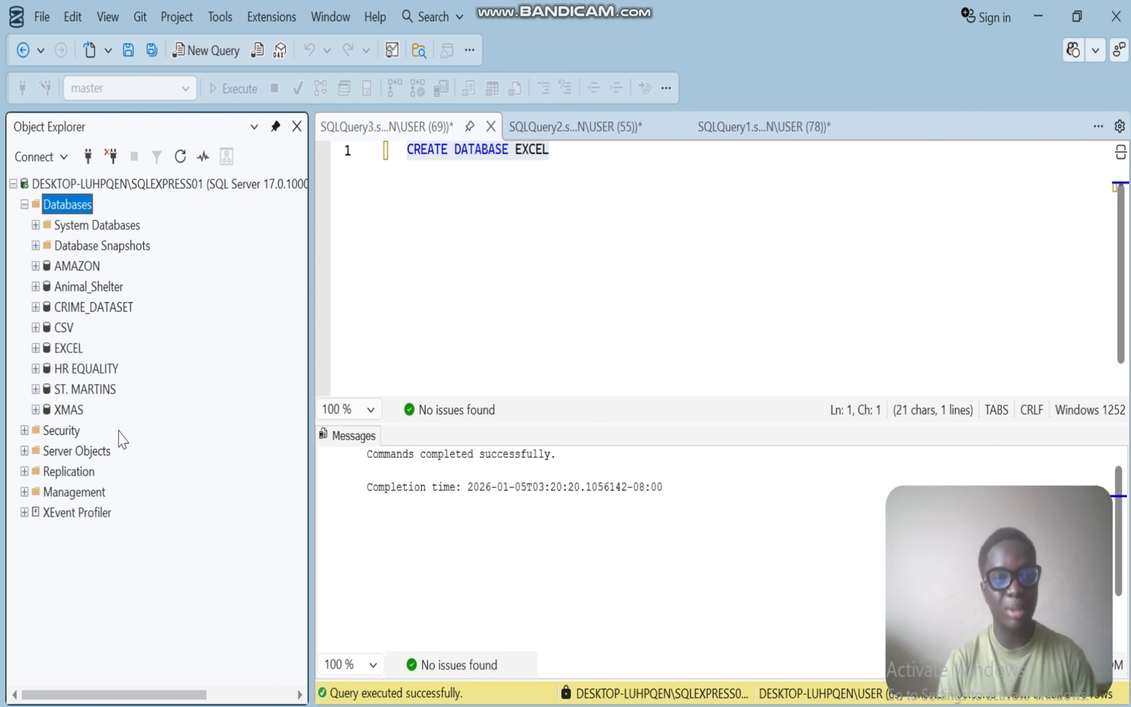
Add a new line below the CREATE DATABASE EXCEL statement and expand the EXCEL database's Tables folder.
click(552, 147)
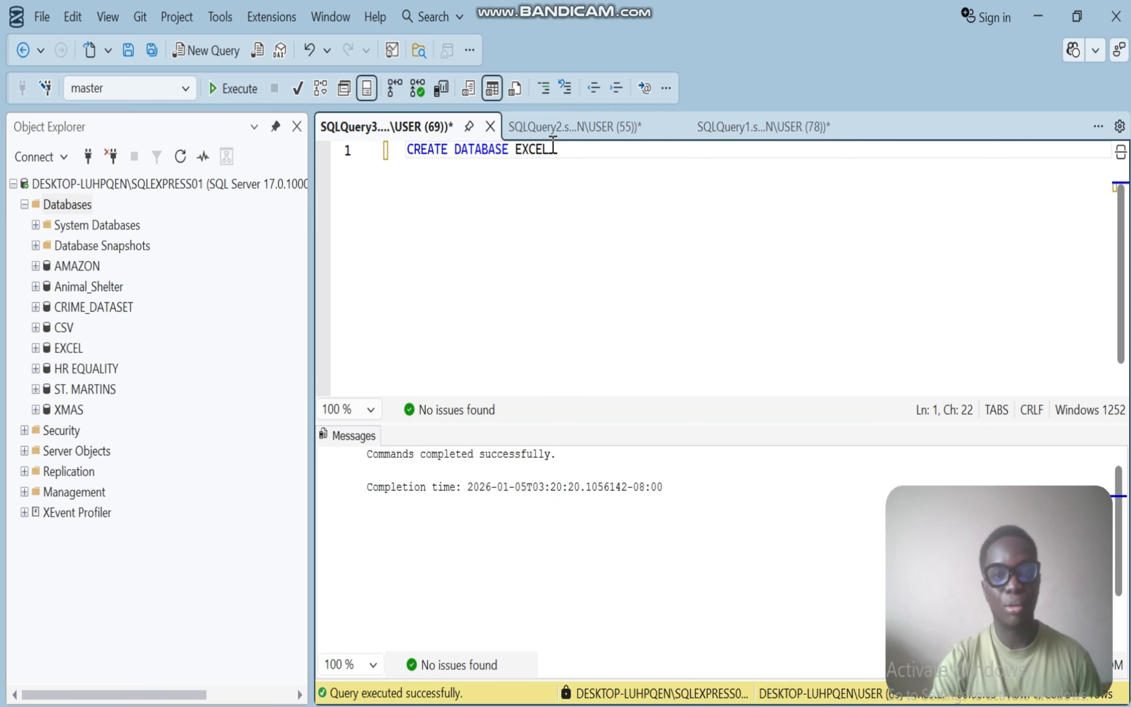
key(Return)
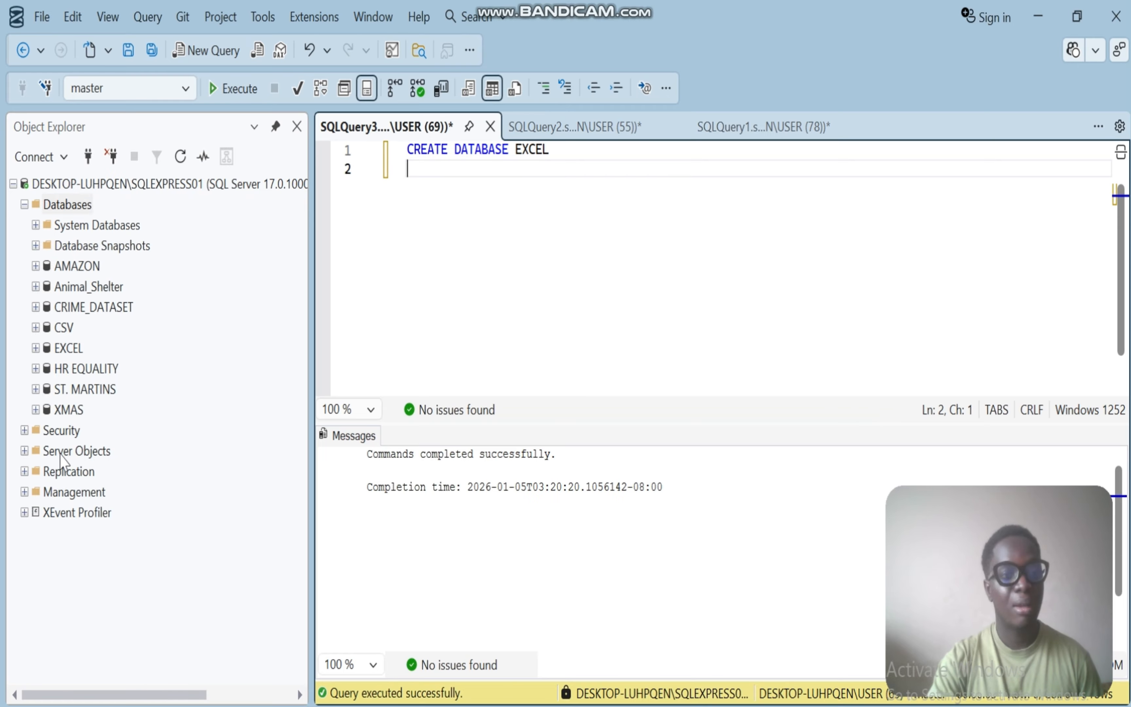
click(40, 349)
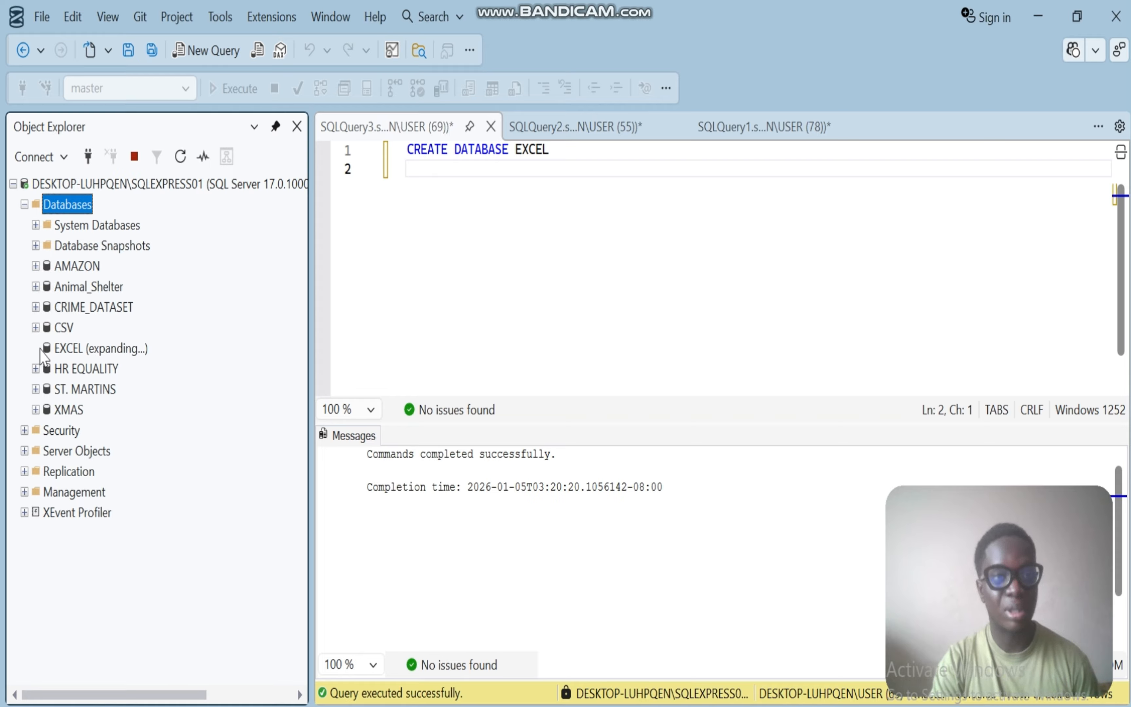
click(47, 389)
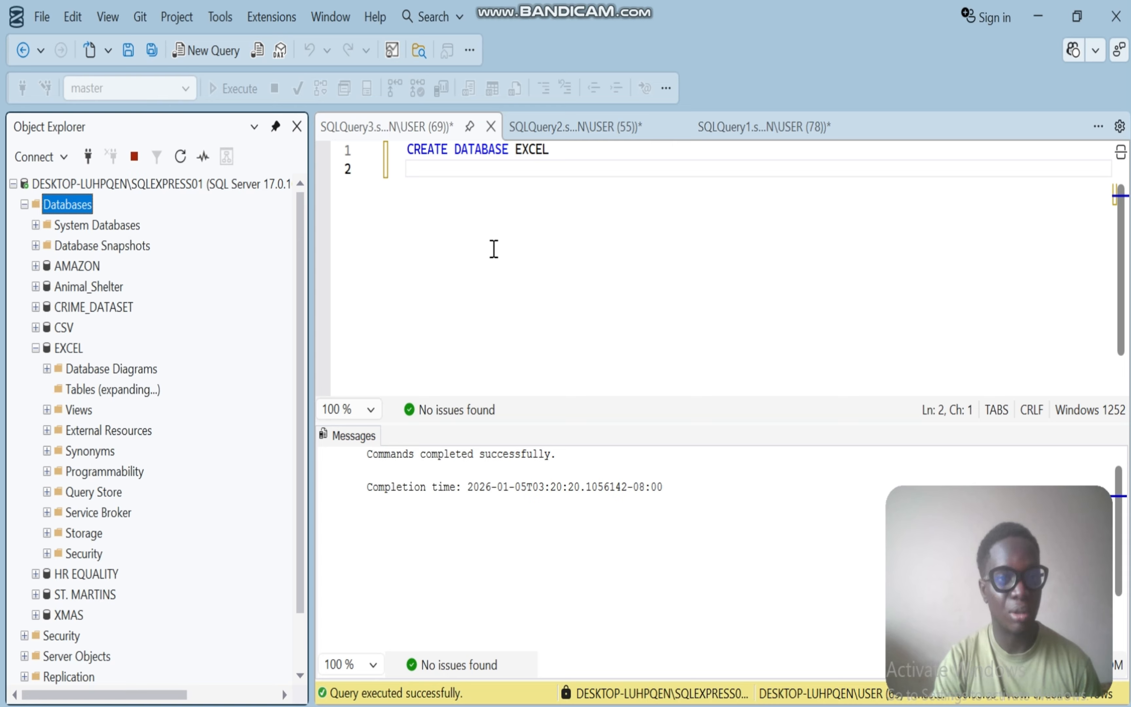
Begin a SELECT * FROM statement on line 2 and set the query's active database to EXCEL.
click(425, 171)
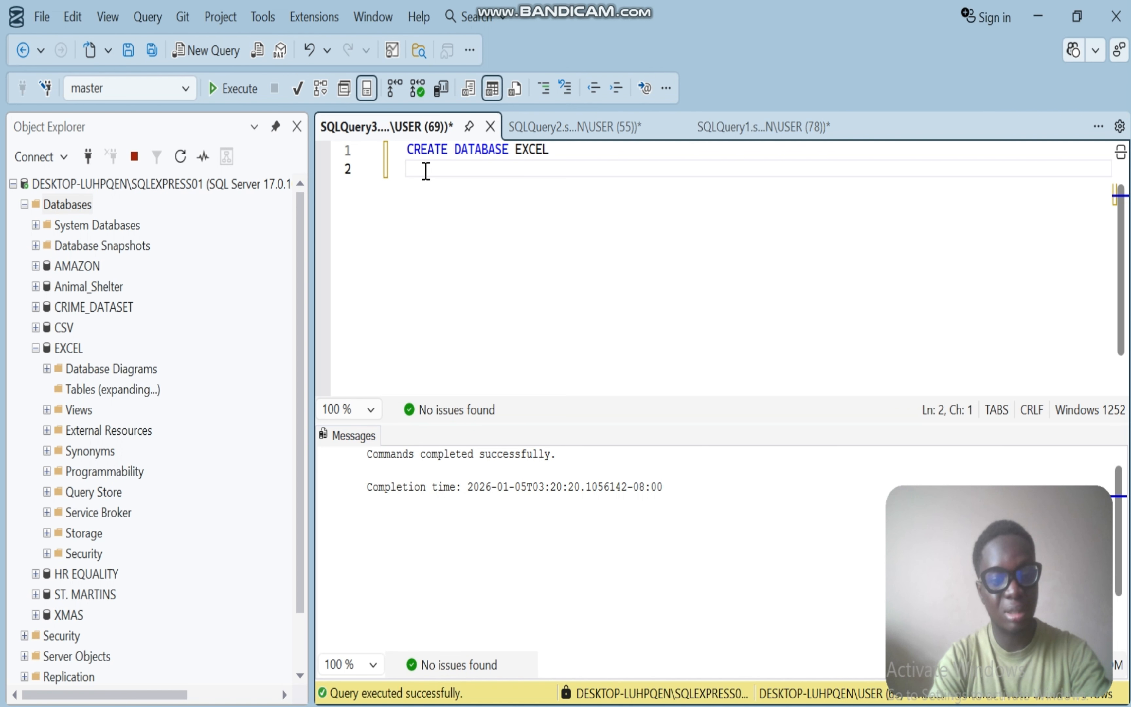
text(SELE)
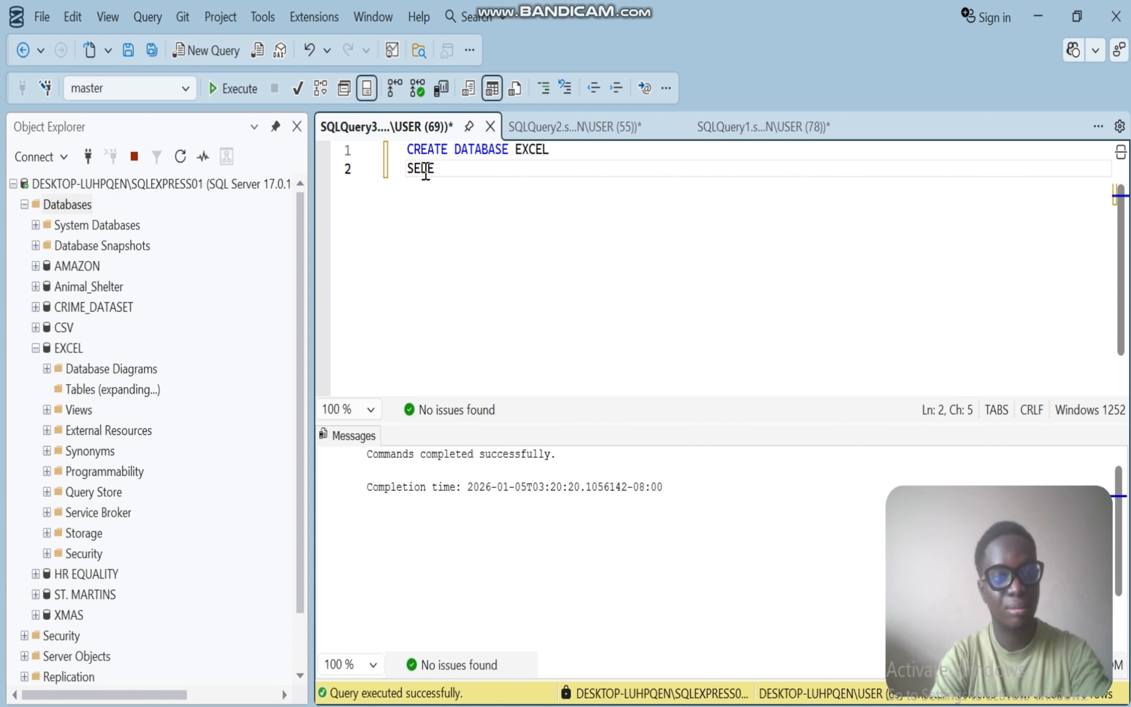
text(CT *)
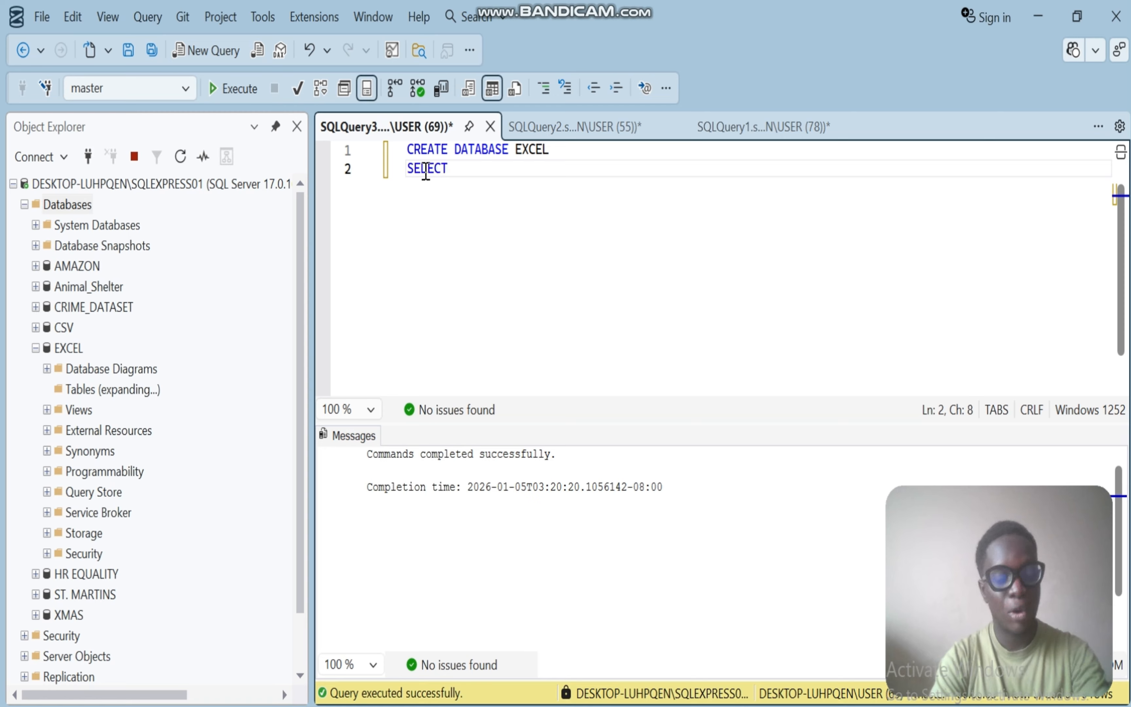
text( FROM)
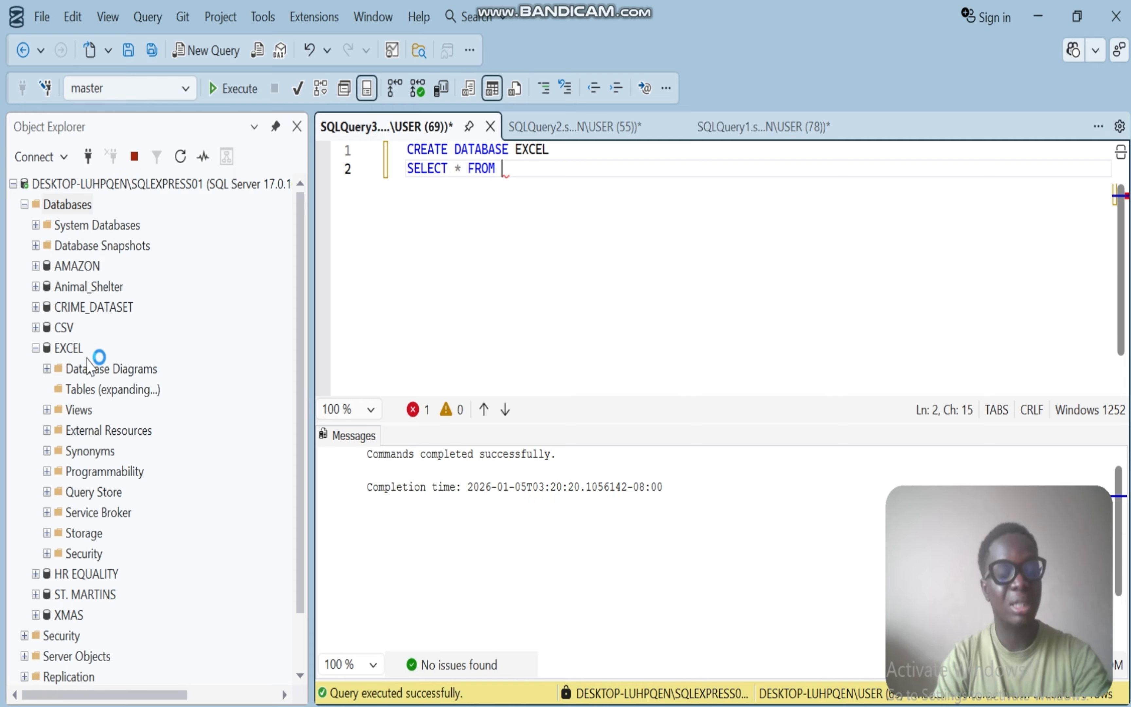
click(180, 87)
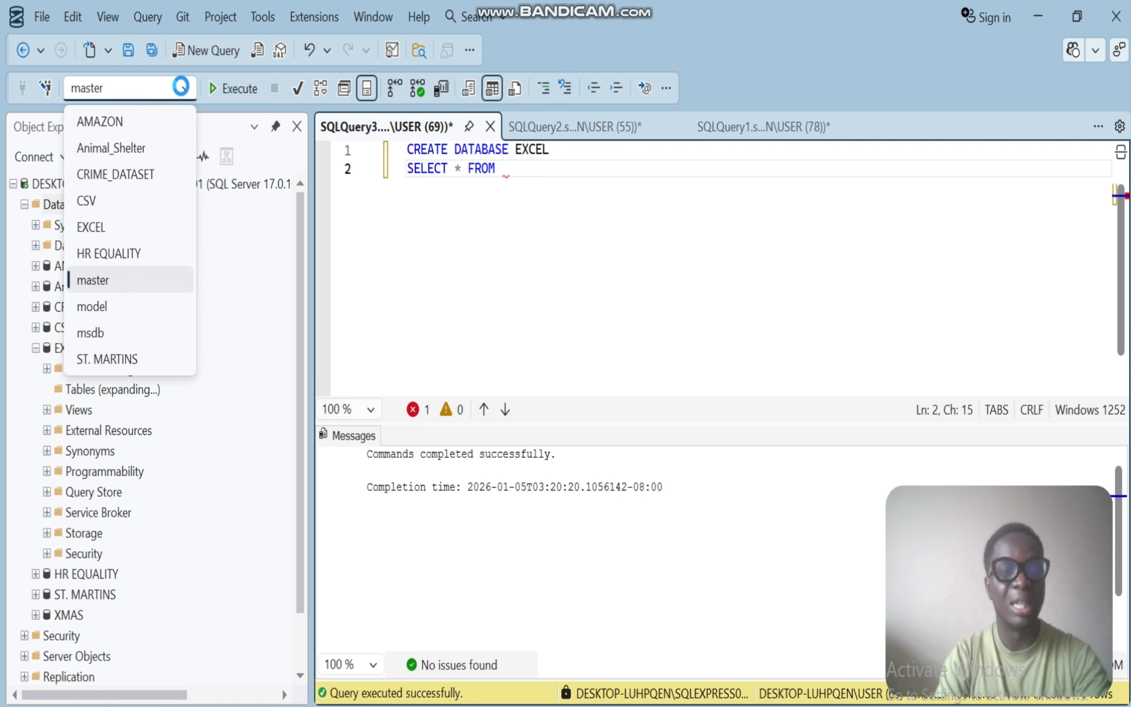
click(96, 227)
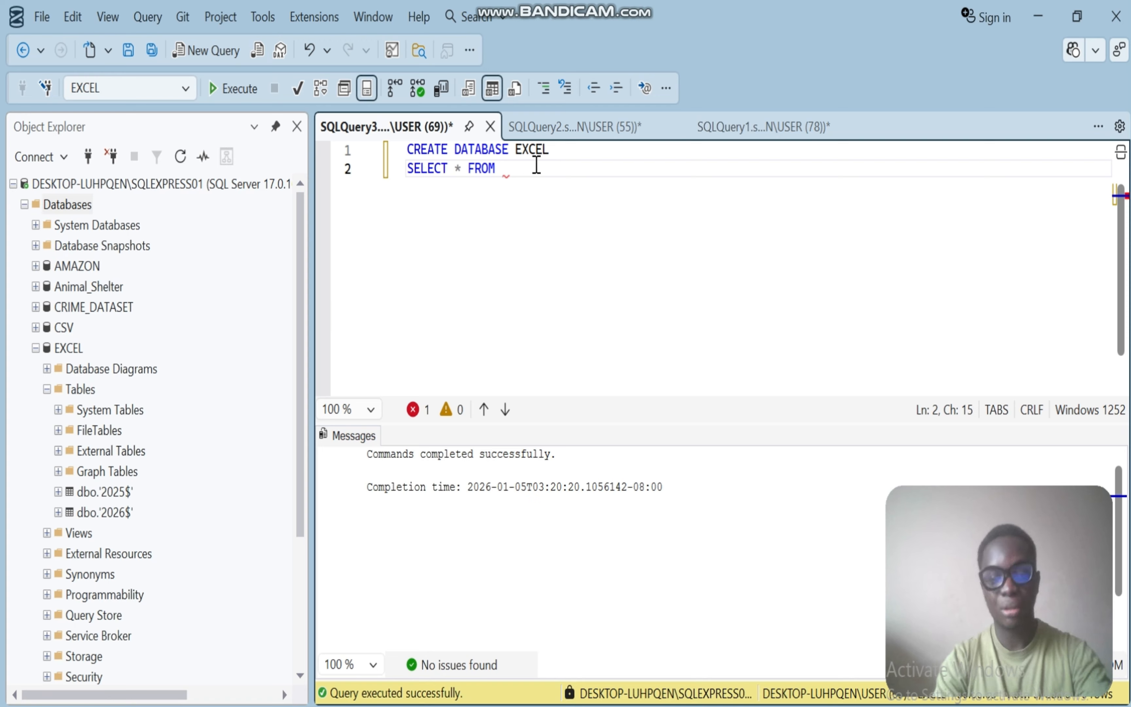
text(2025)
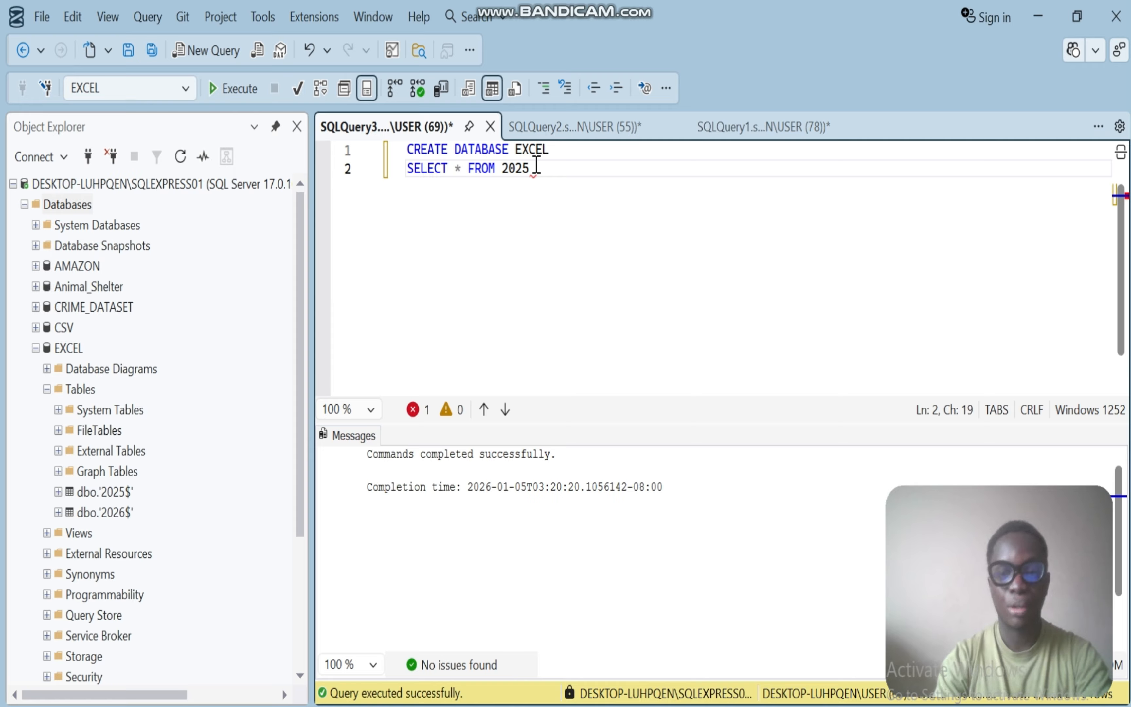
key(BackSpace)
key(BackSpace)
key(BackSpace)
key(BackSpace)
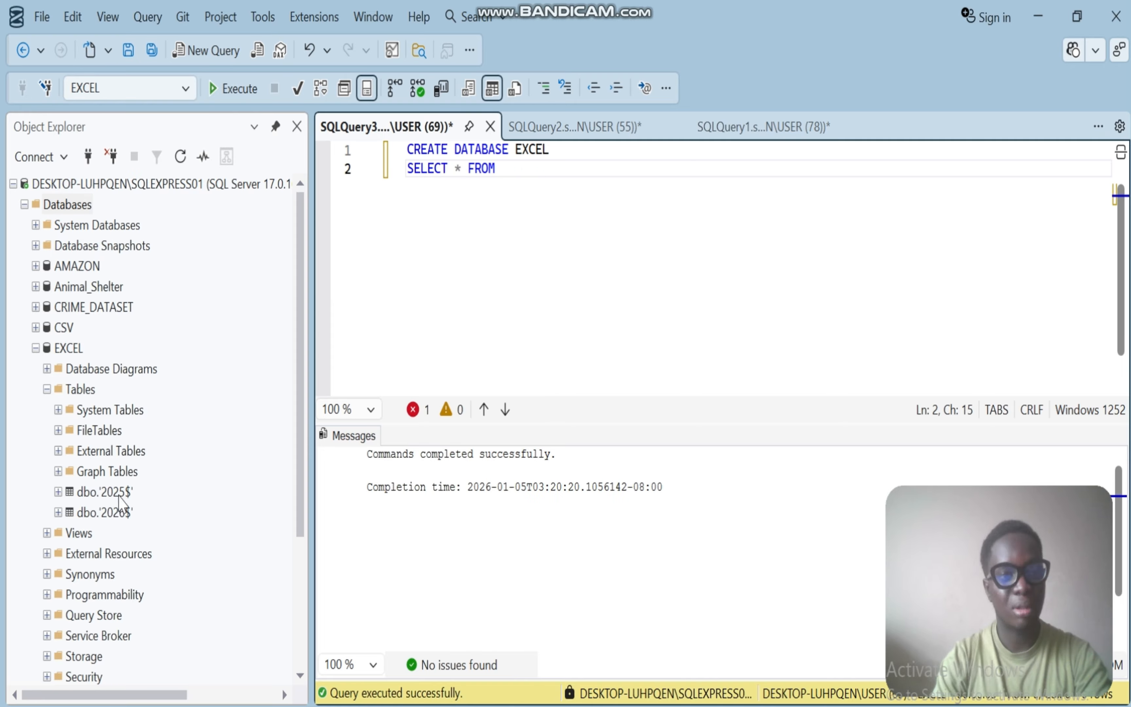
Complete the SELECT * FROM statement with the table [dbo].['2025$'] and execute only that line.
click(103, 495)
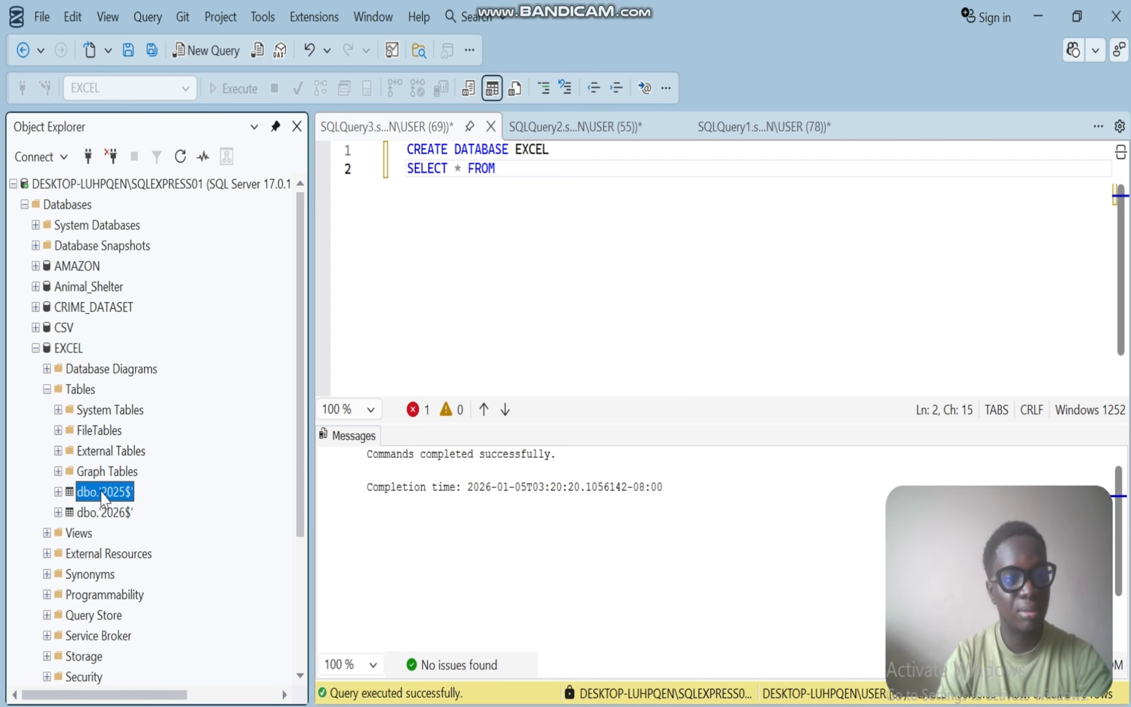
click(507, 168)
text([dbo].['2025$'])
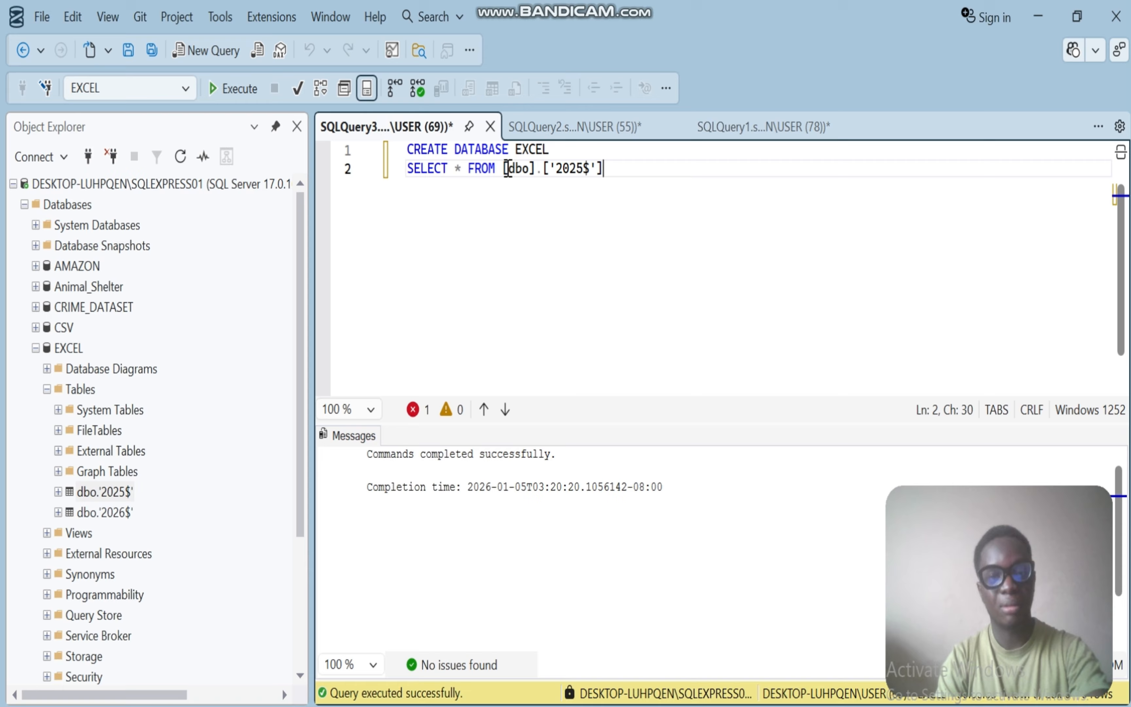
shift+click(397, 183)
click(235, 91)
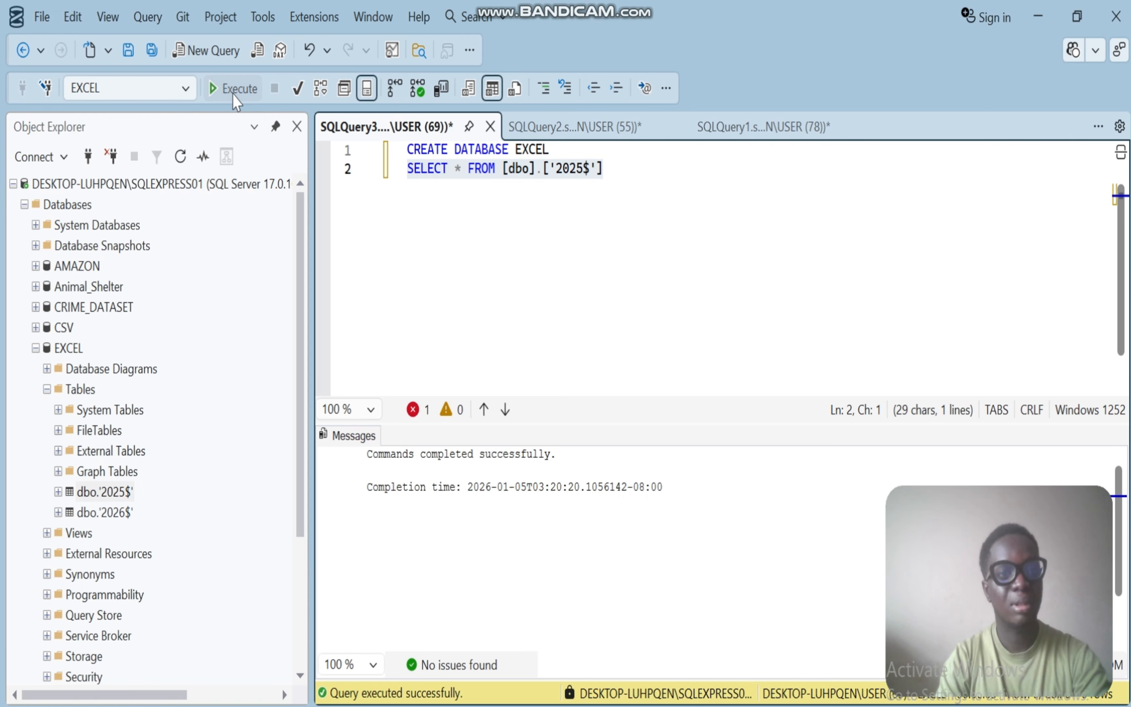